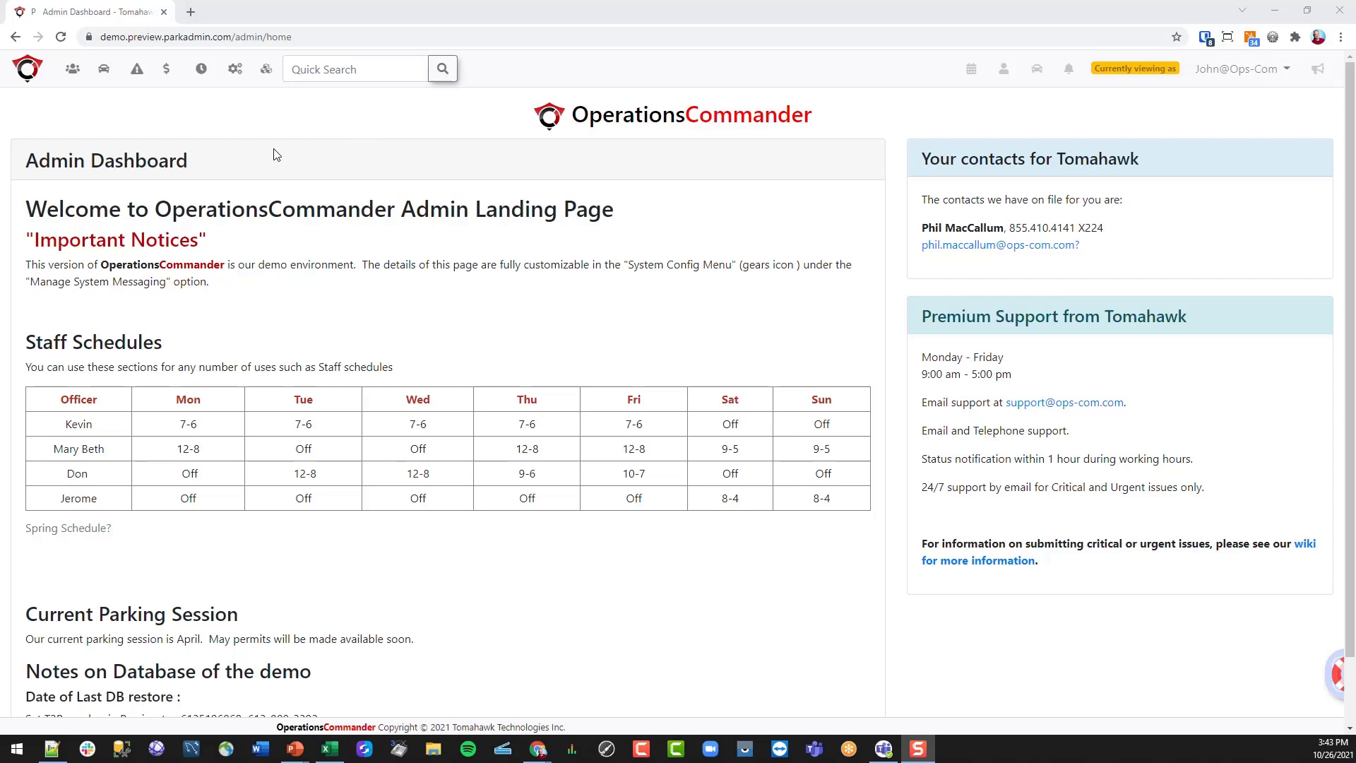
# - Browse the user, parking, violations and payments menus, then open the payments reporting page
pyautogui.click(72, 71)
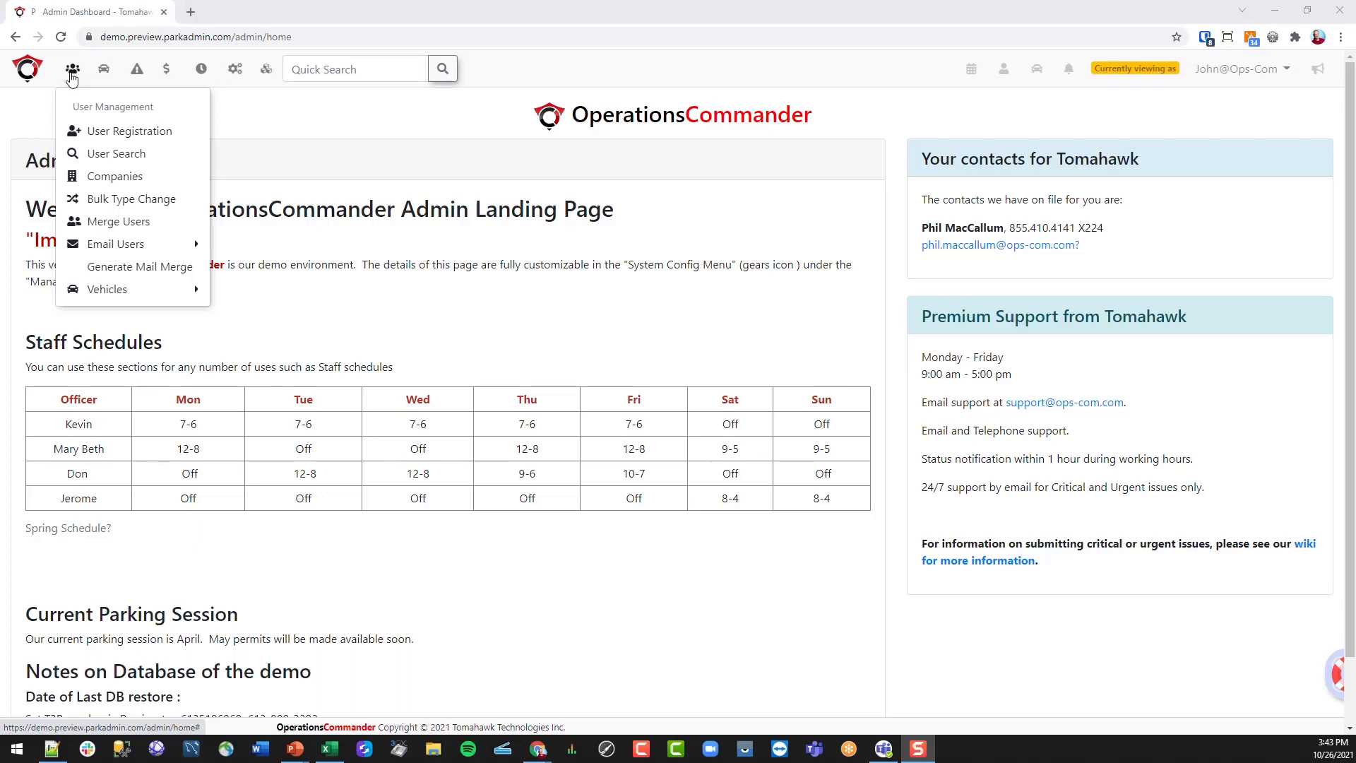
pyautogui.click(105, 72)
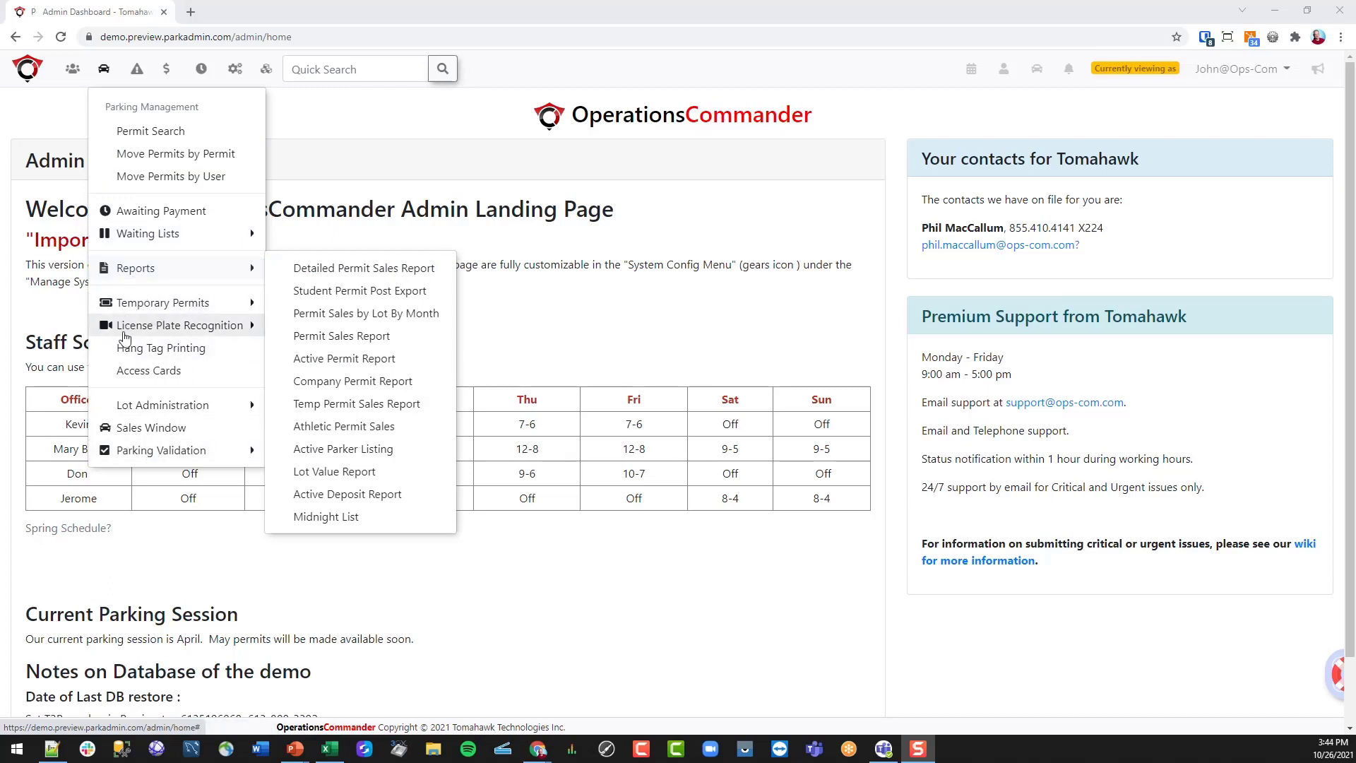
pyautogui.click(138, 71)
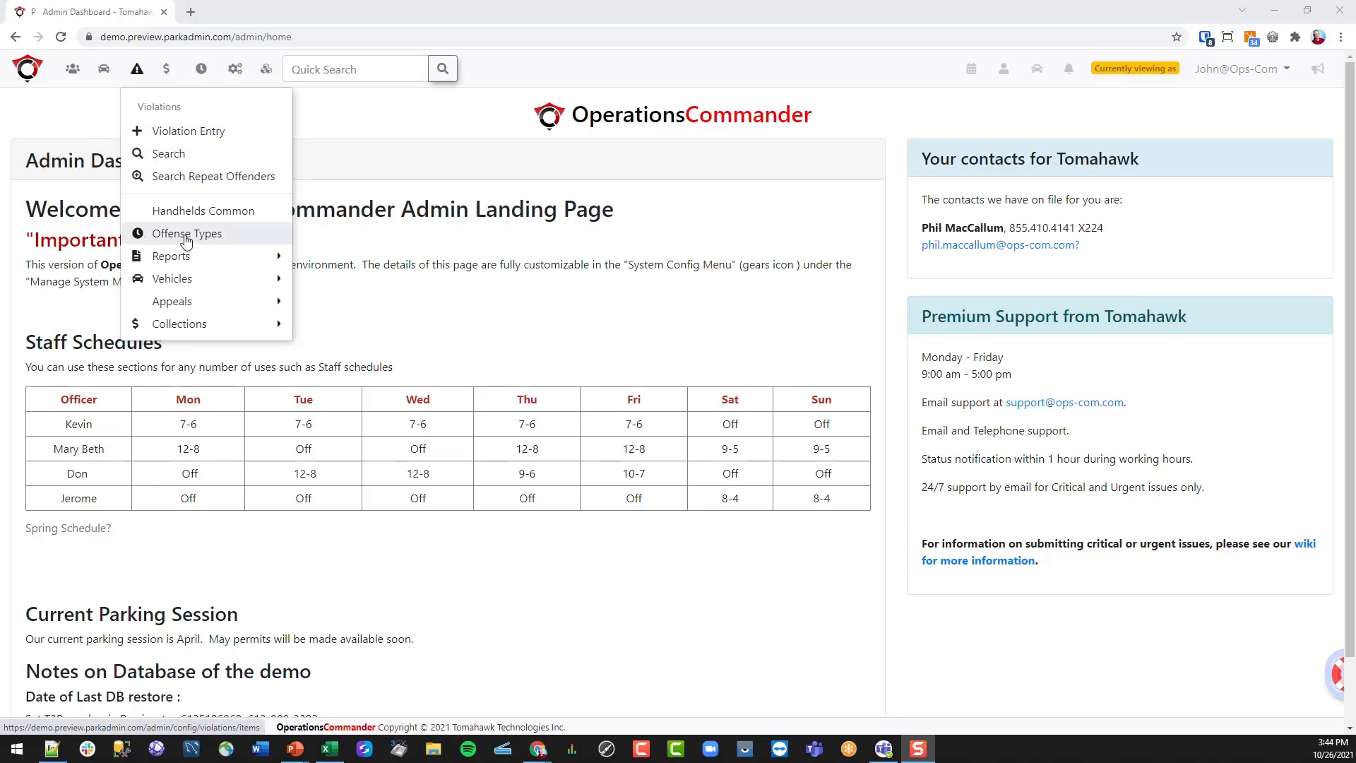
pyautogui.moveTo(177, 264)
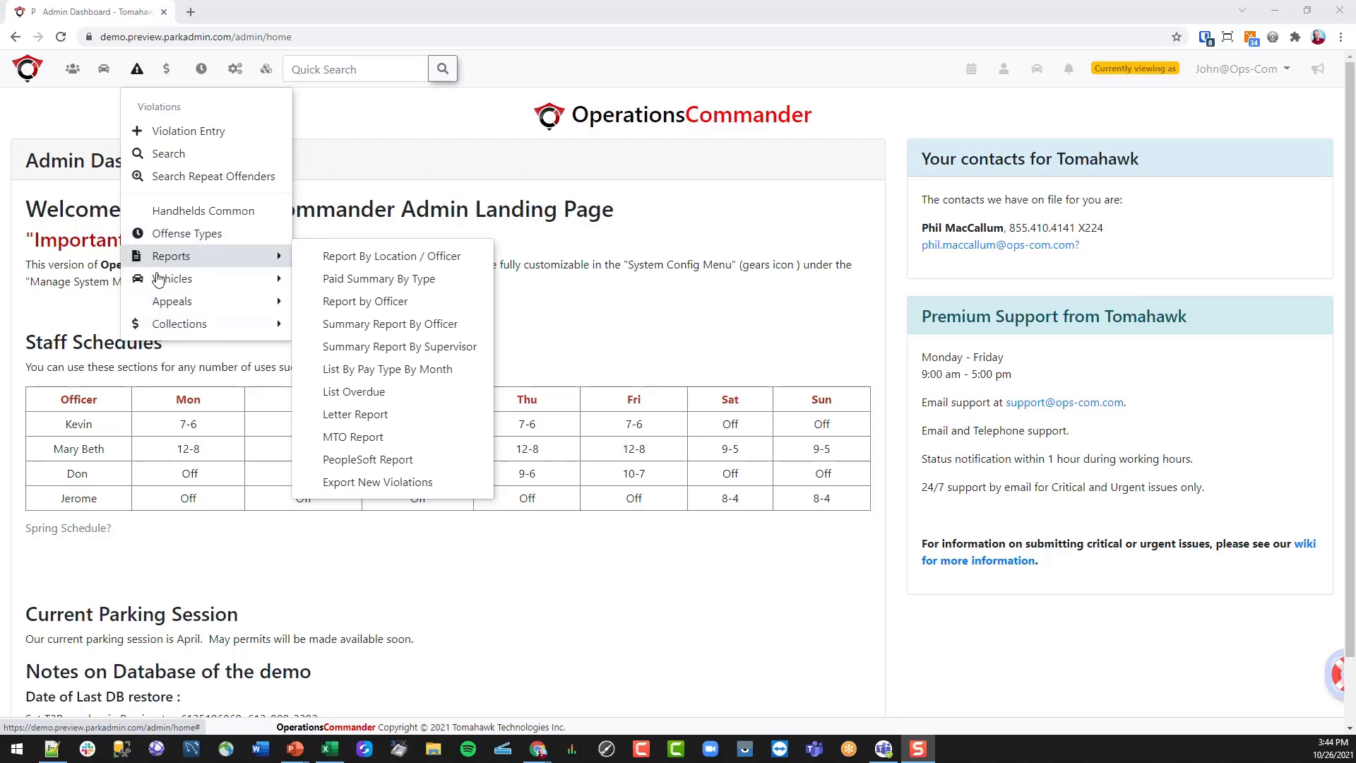
pyautogui.moveTo(175, 308)
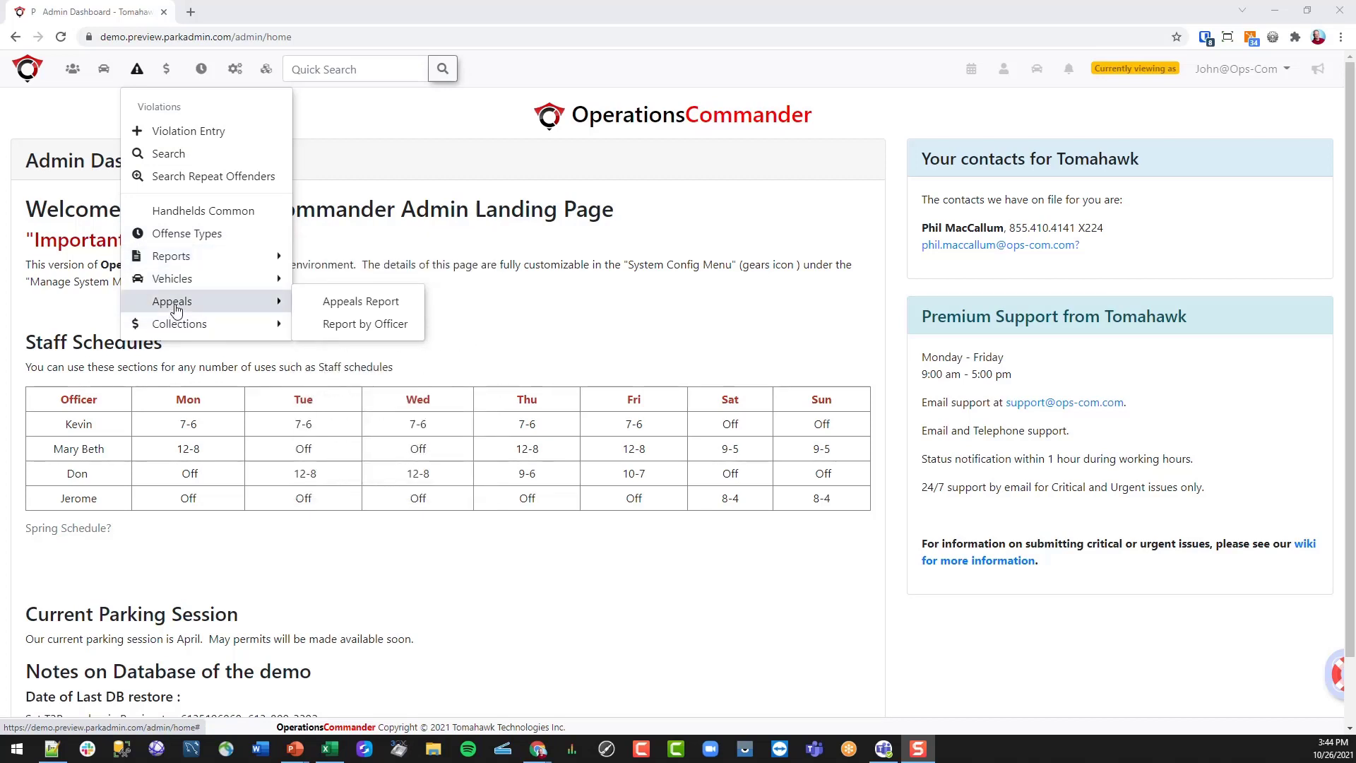
pyautogui.click(167, 70)
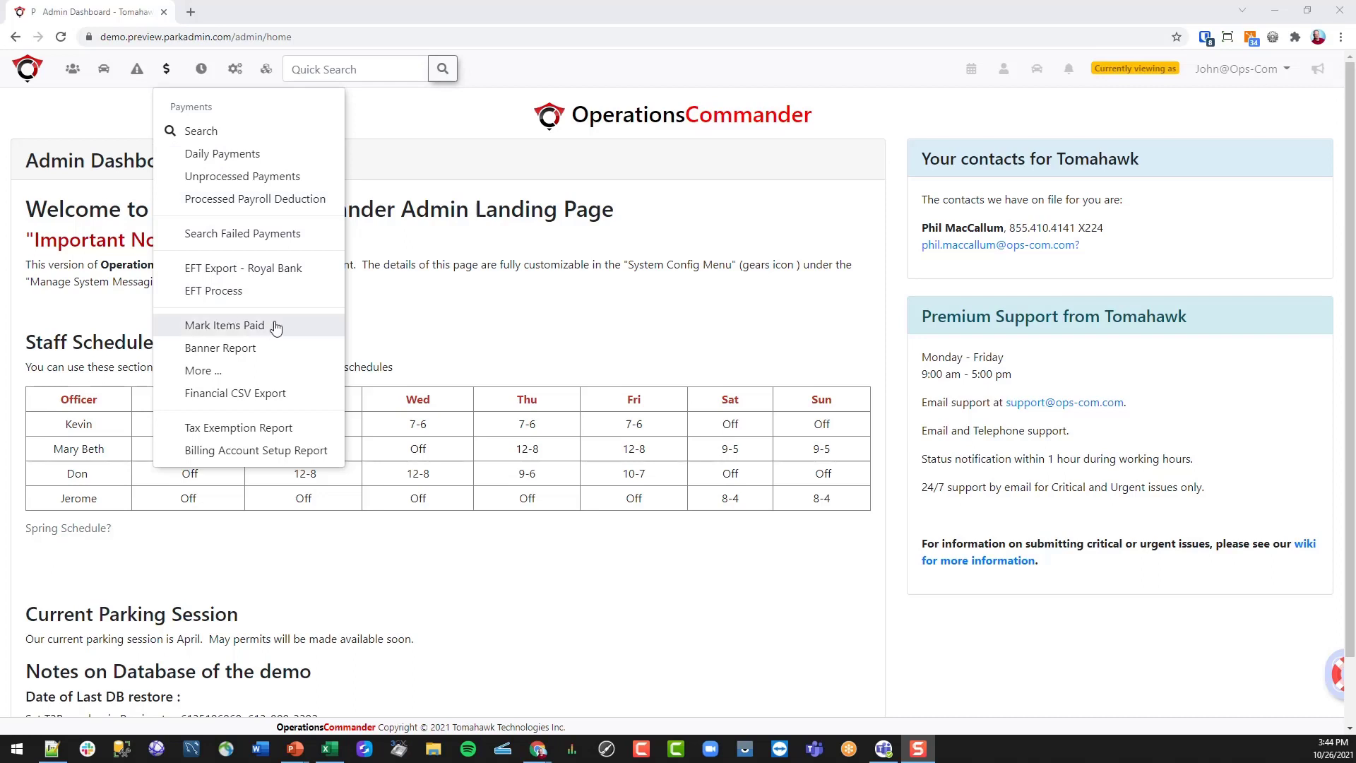
pyautogui.click(203, 371)
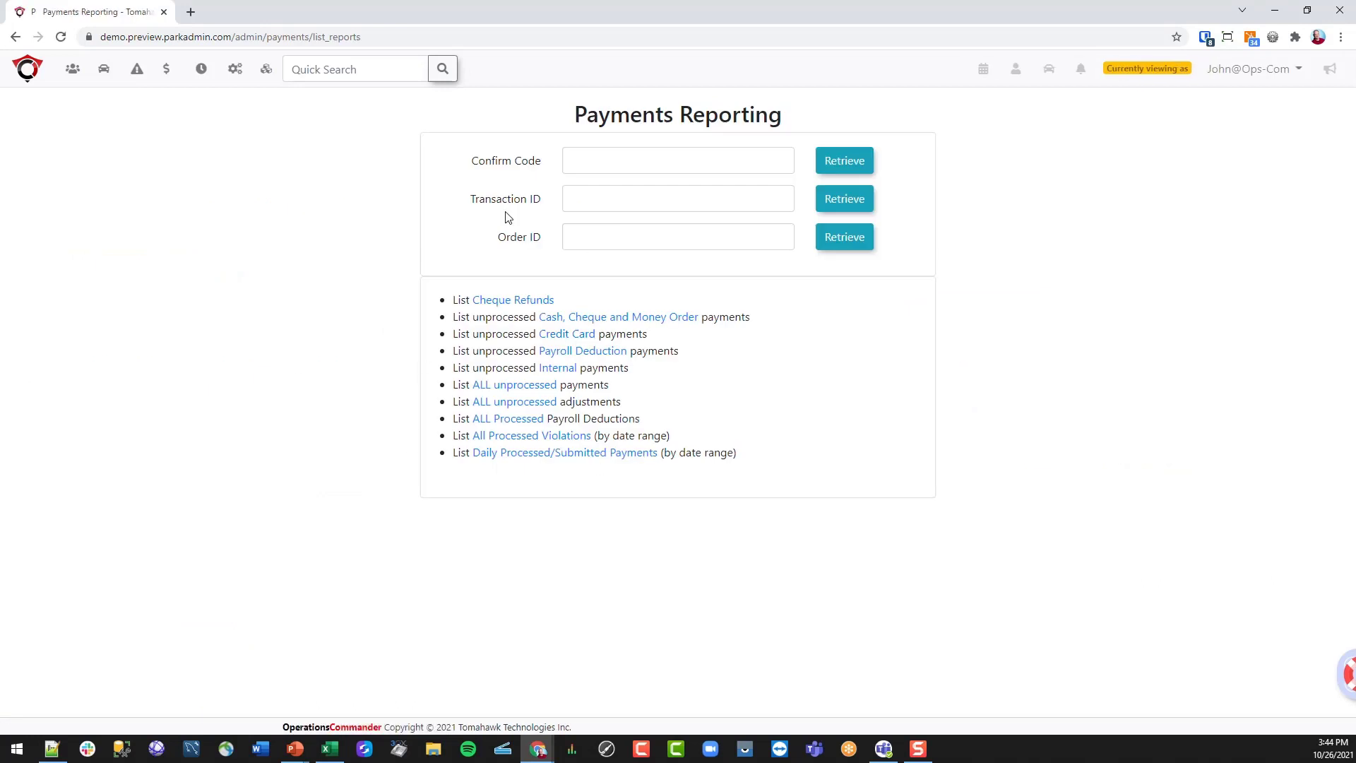
# - Look through the system configuration and general options menus, then dismiss them
pyautogui.moveTo(167, 74)
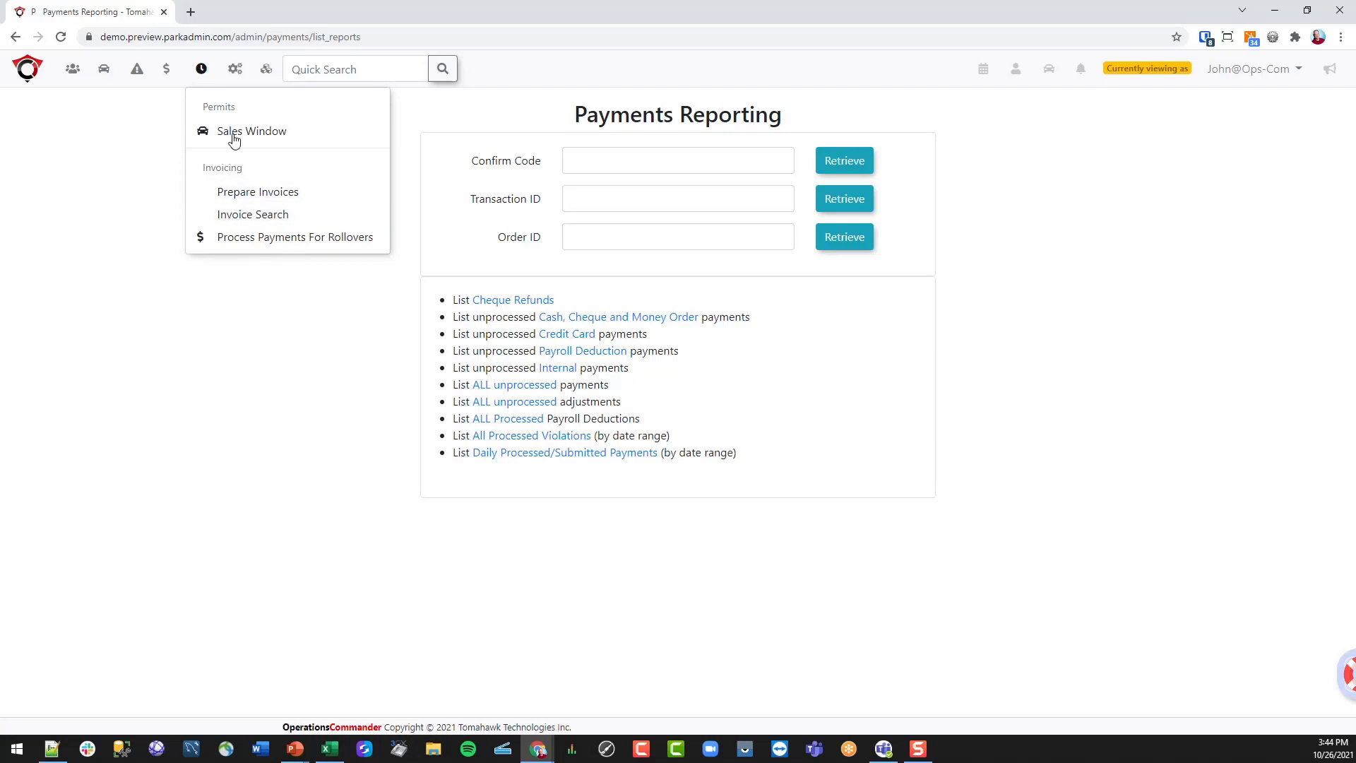
pyautogui.click(235, 69)
pyautogui.click(30, 71)
pyautogui.click(233, 71)
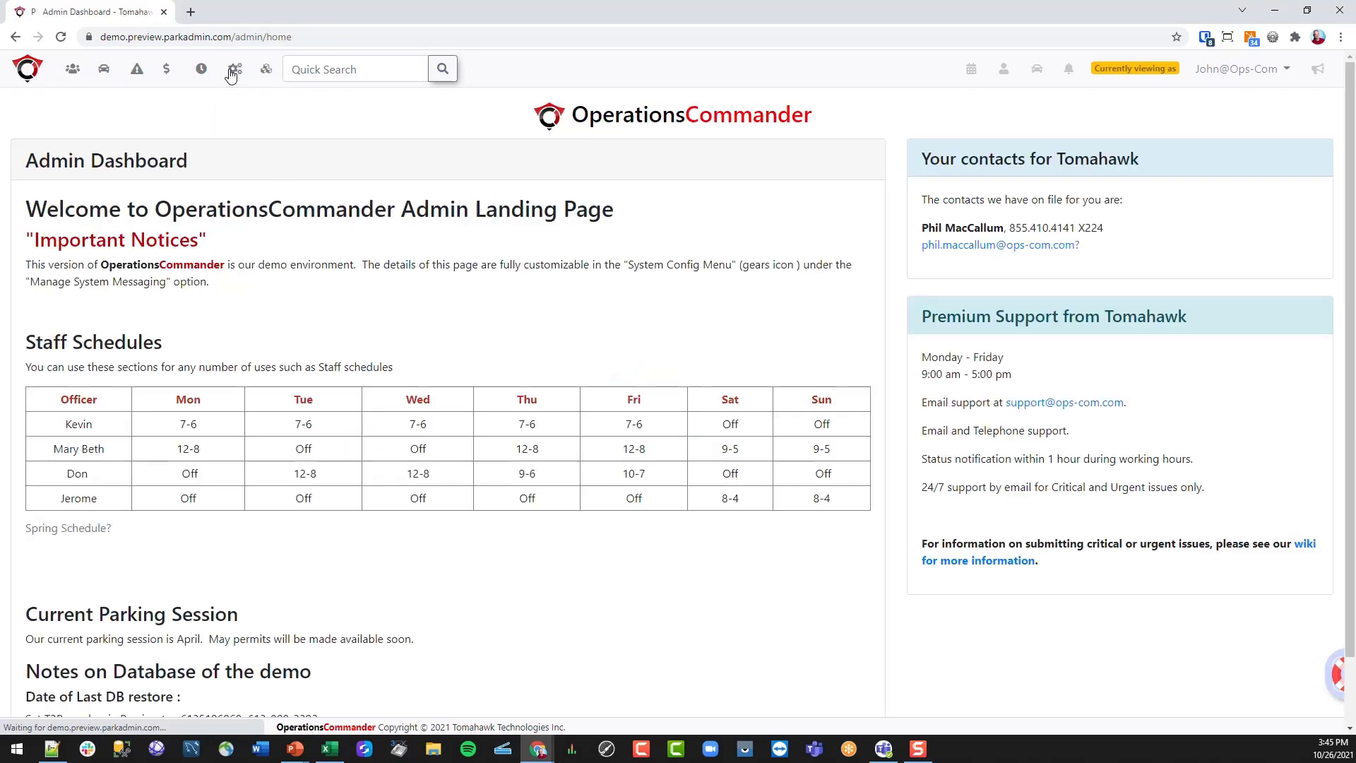
pyautogui.click(235, 71)
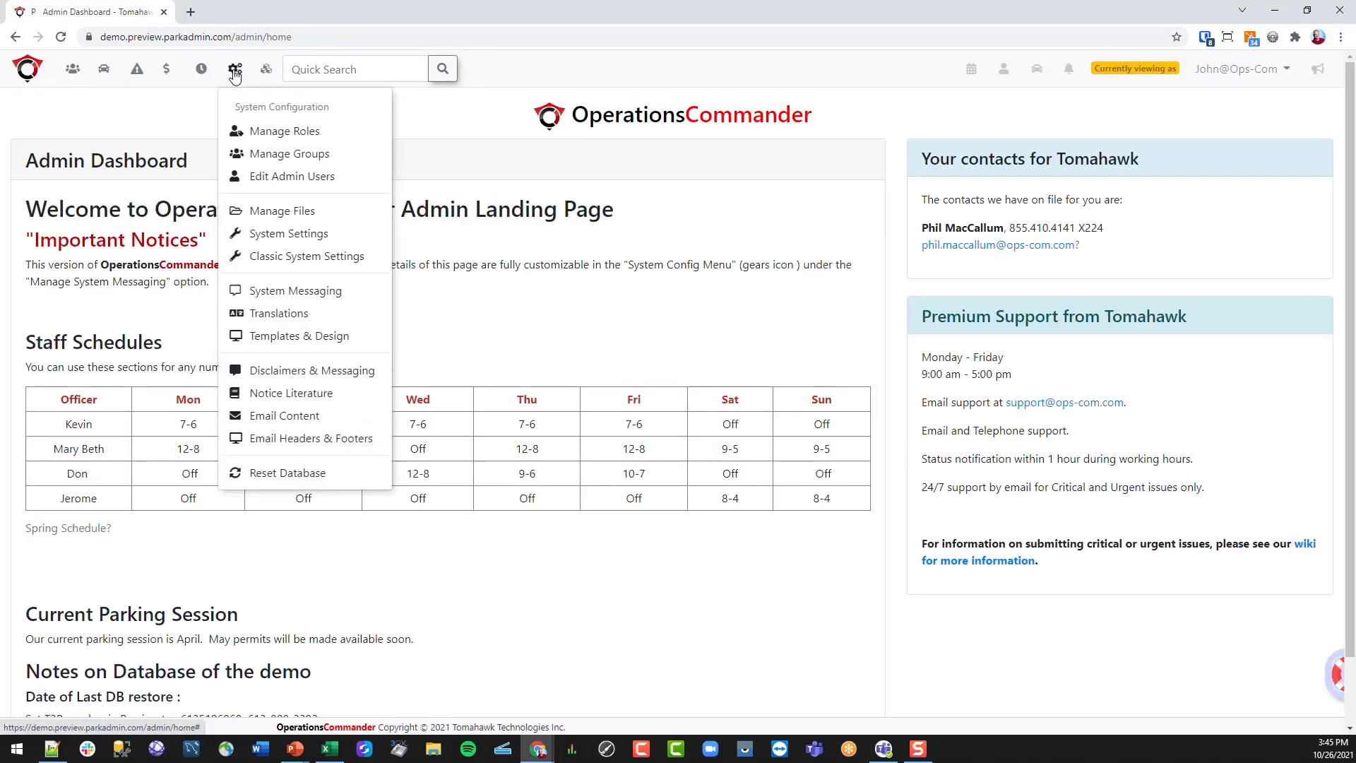
pyautogui.click(266, 70)
pyautogui.click(235, 70)
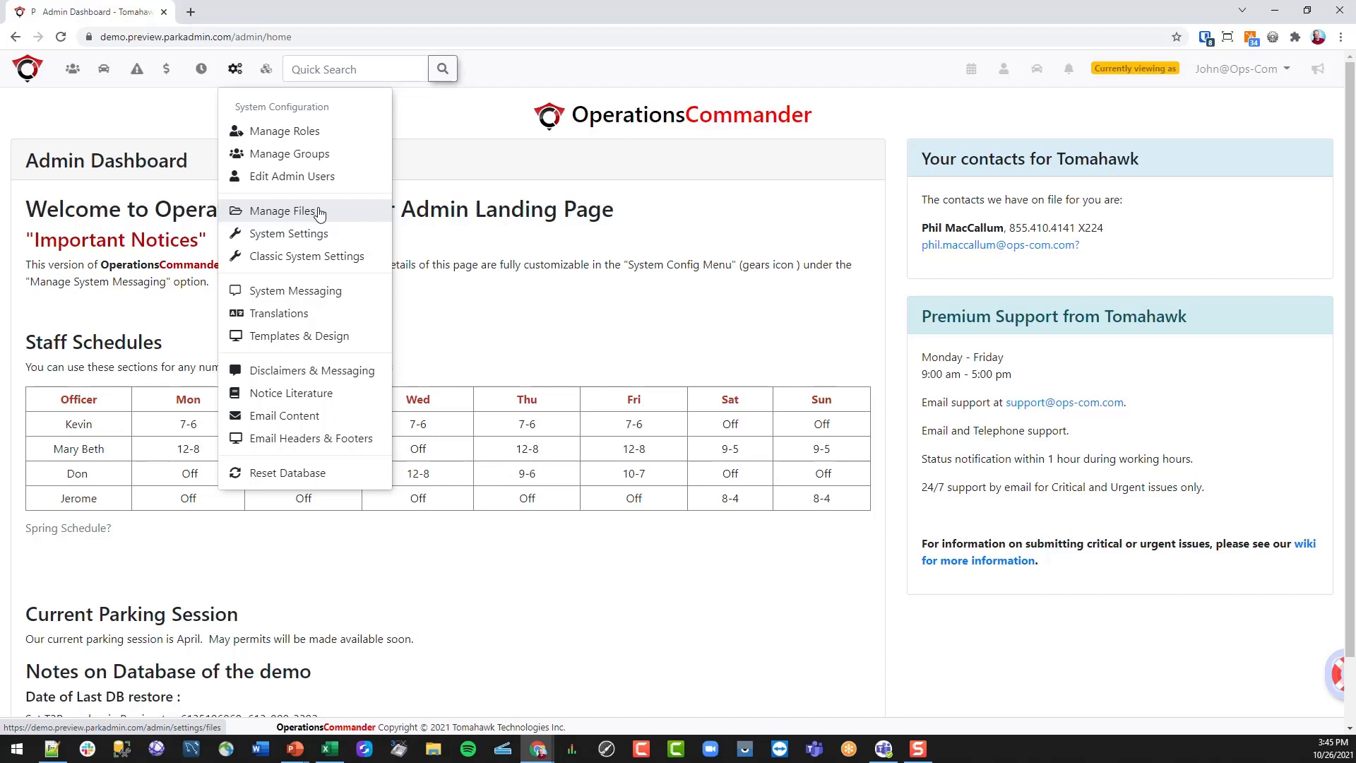
pyautogui.click(267, 69)
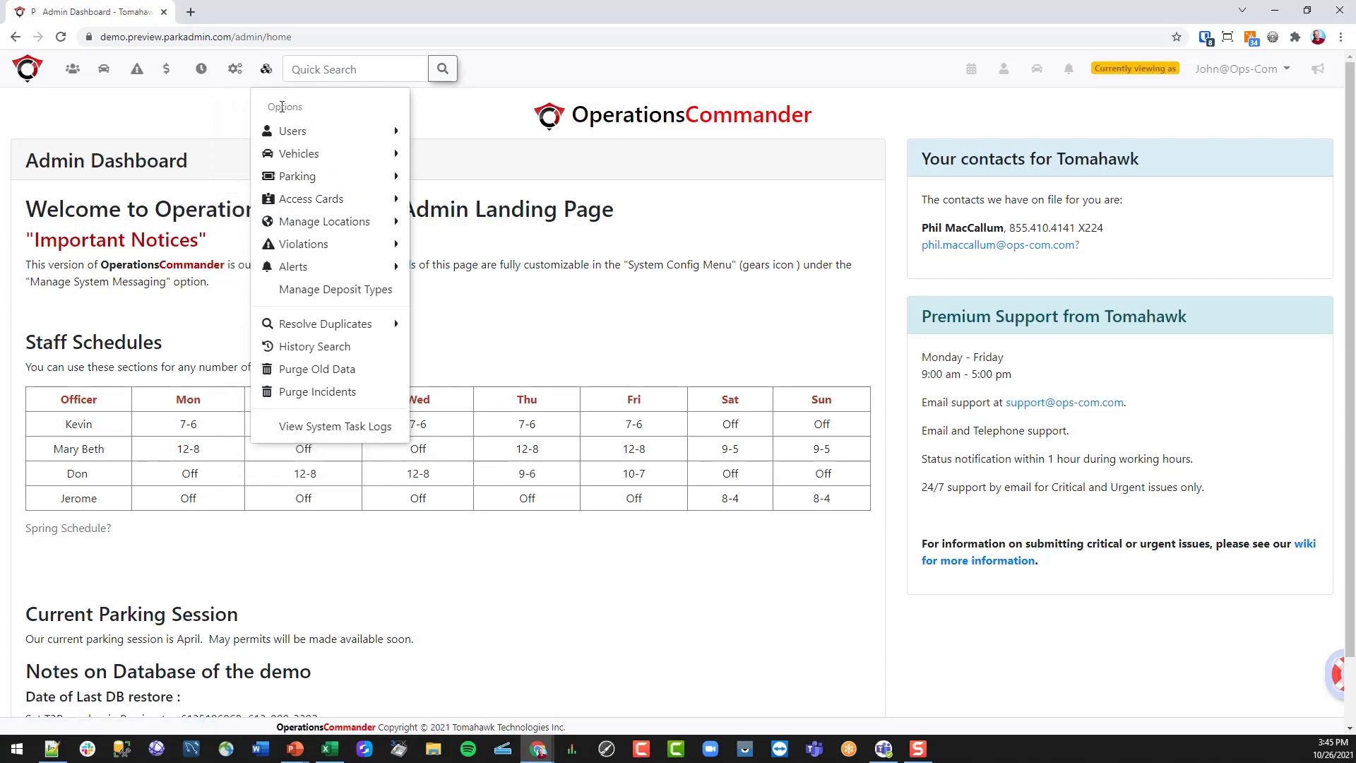
pyautogui.moveTo(304, 134)
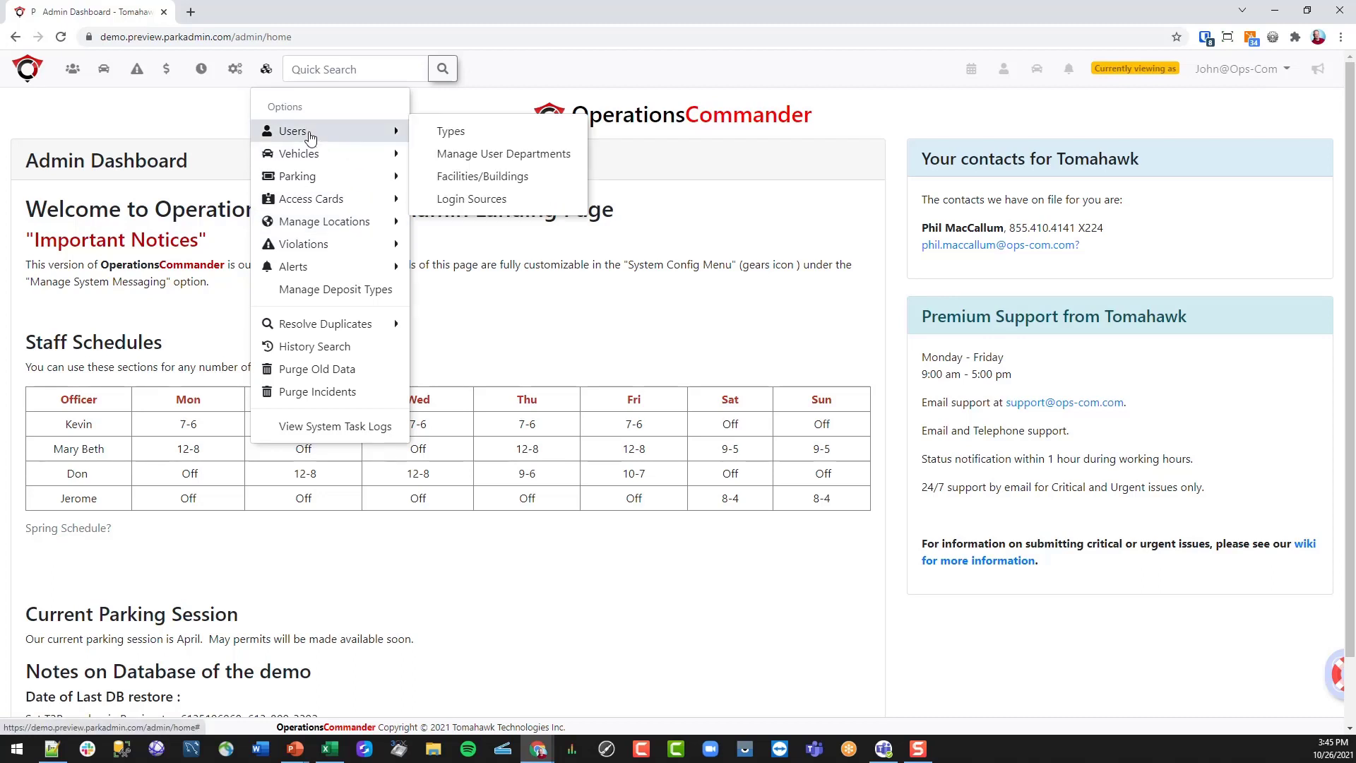
pyautogui.moveTo(308, 162)
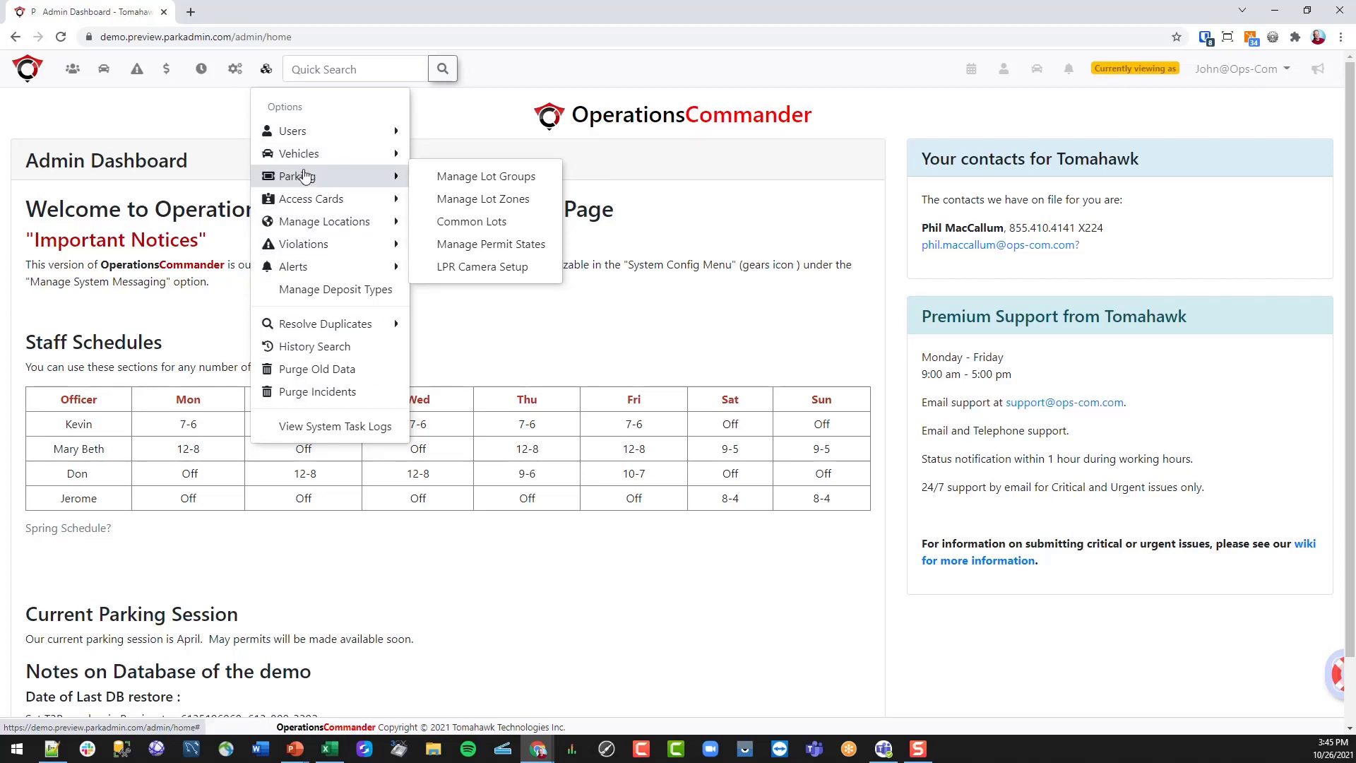
pyautogui.click(144, 112)
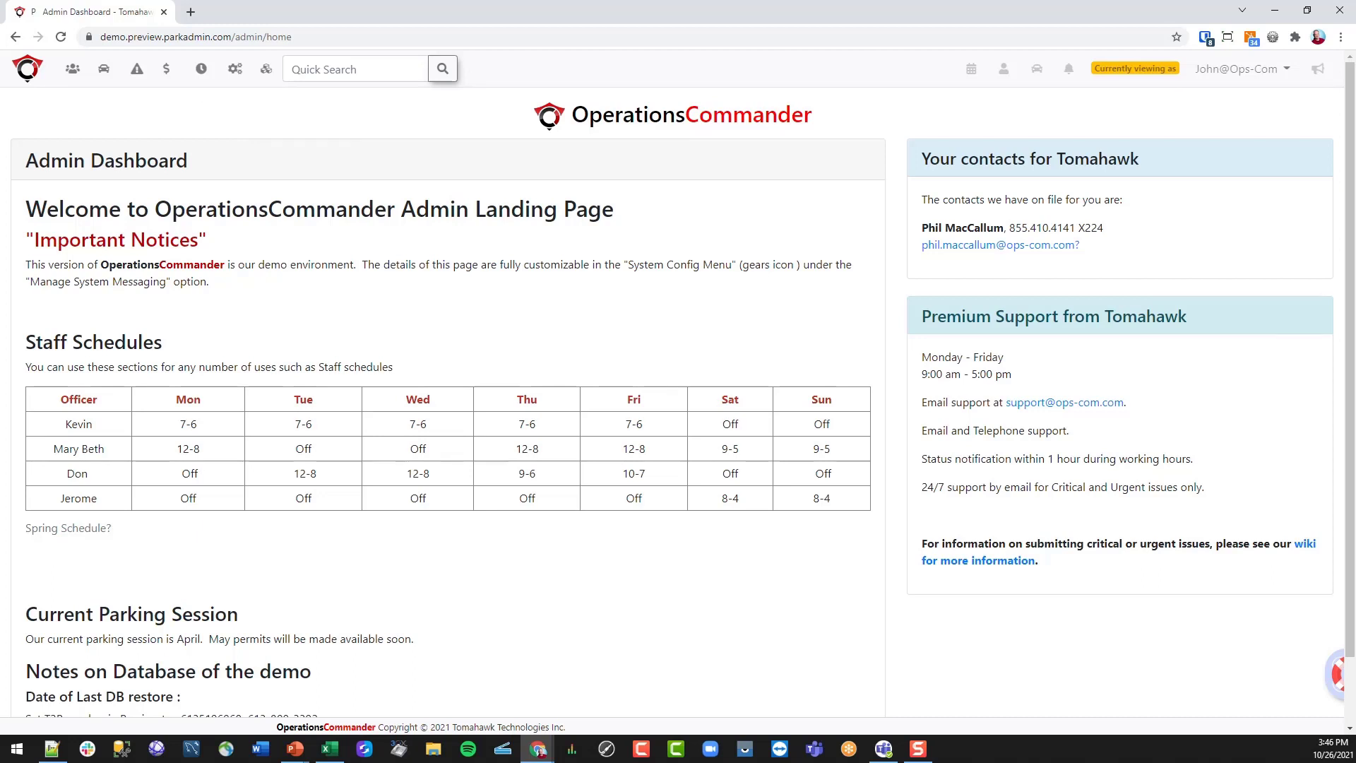
pyautogui.hotkey('shift', 'F10')
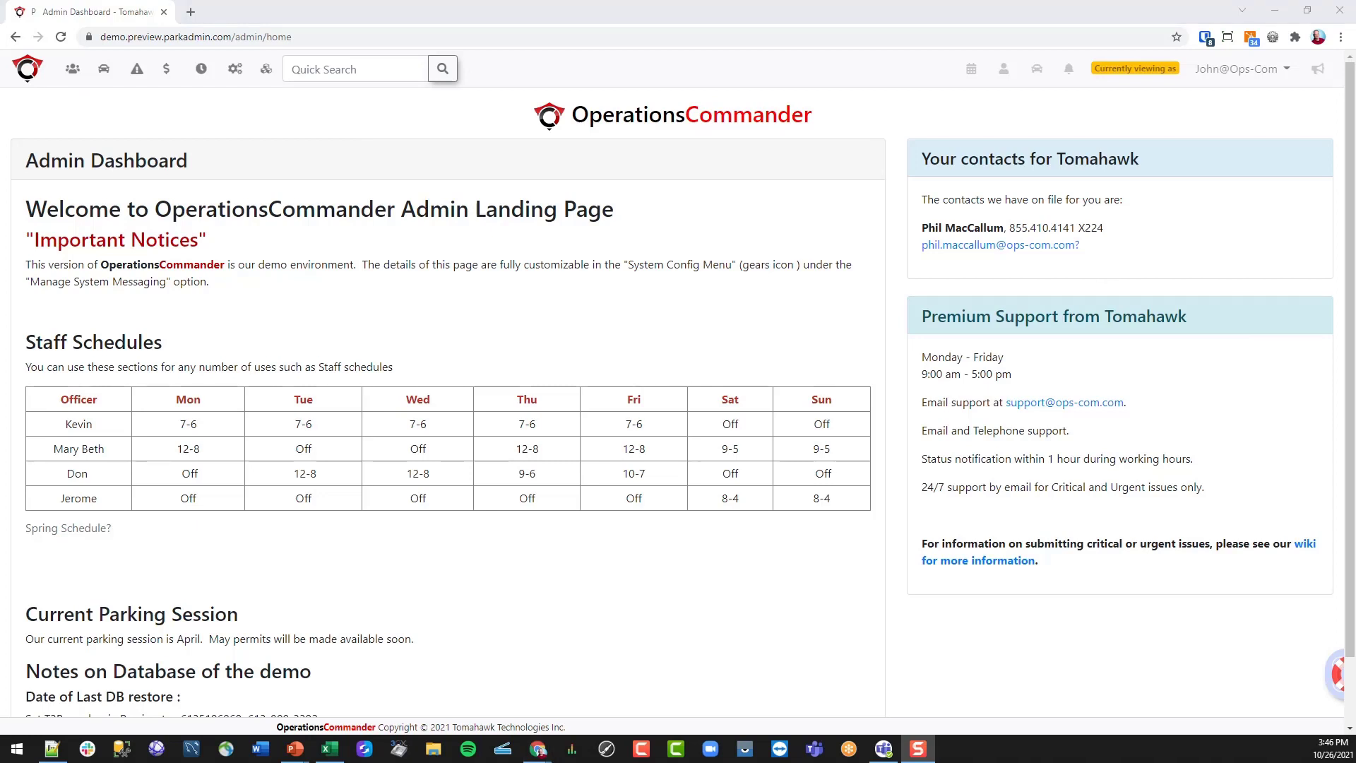
# - Go to Parking Management > Pricing & Lot Admin
pyautogui.click(105, 70)
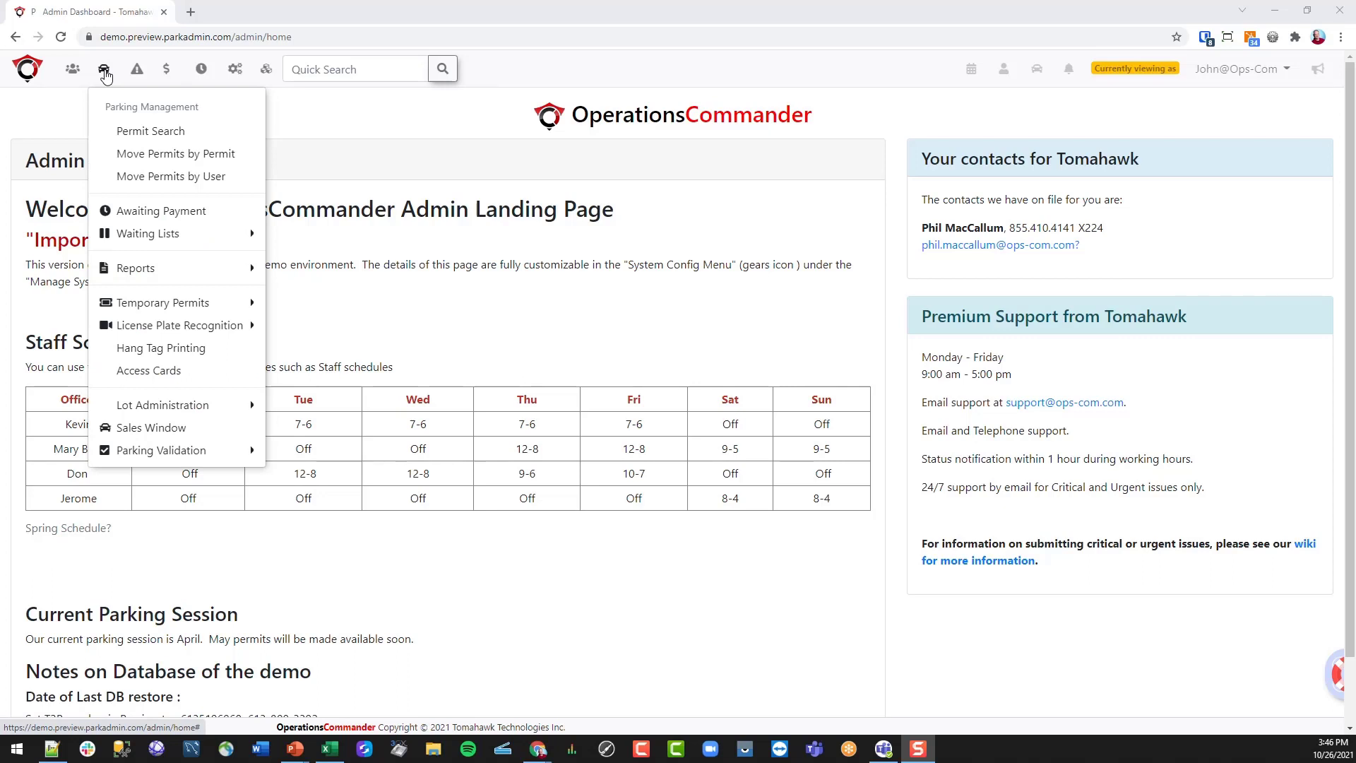
pyautogui.moveTo(149, 413)
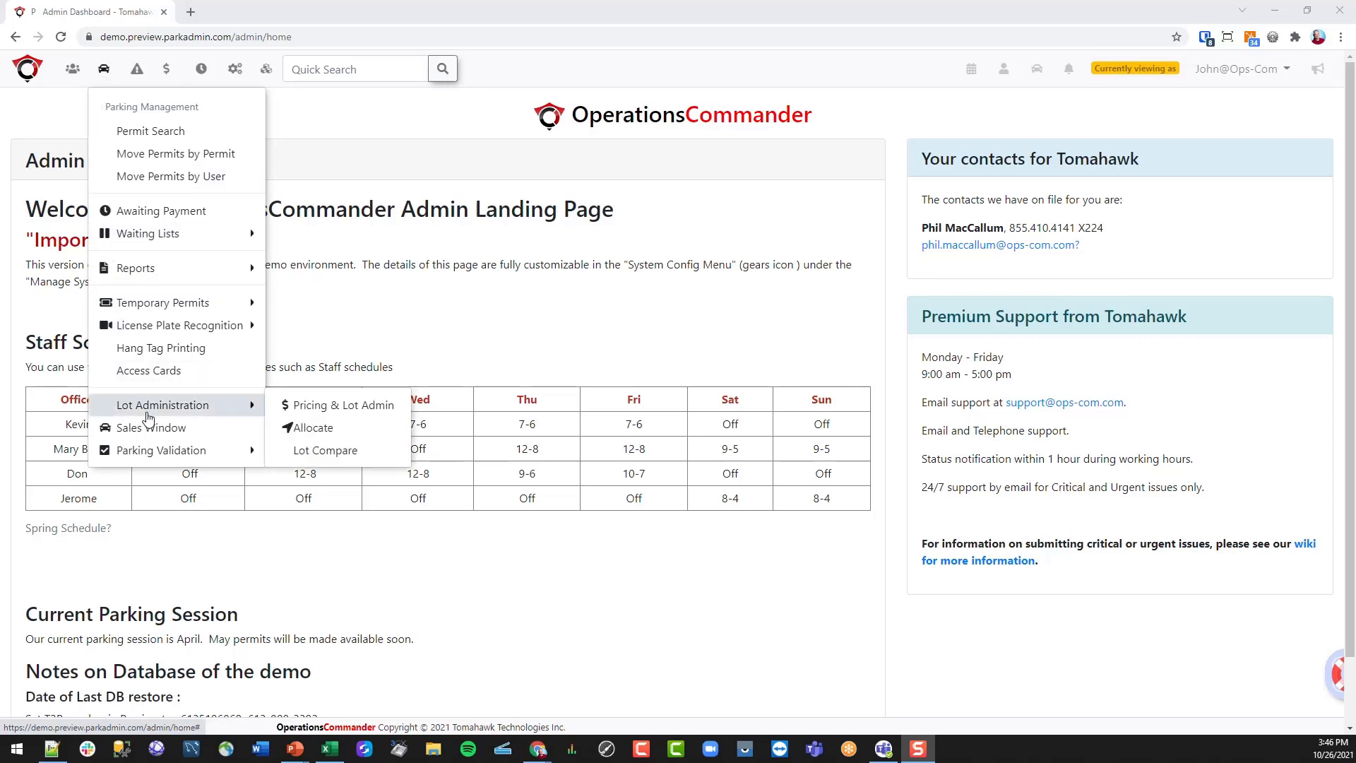
pyautogui.click(333, 408)
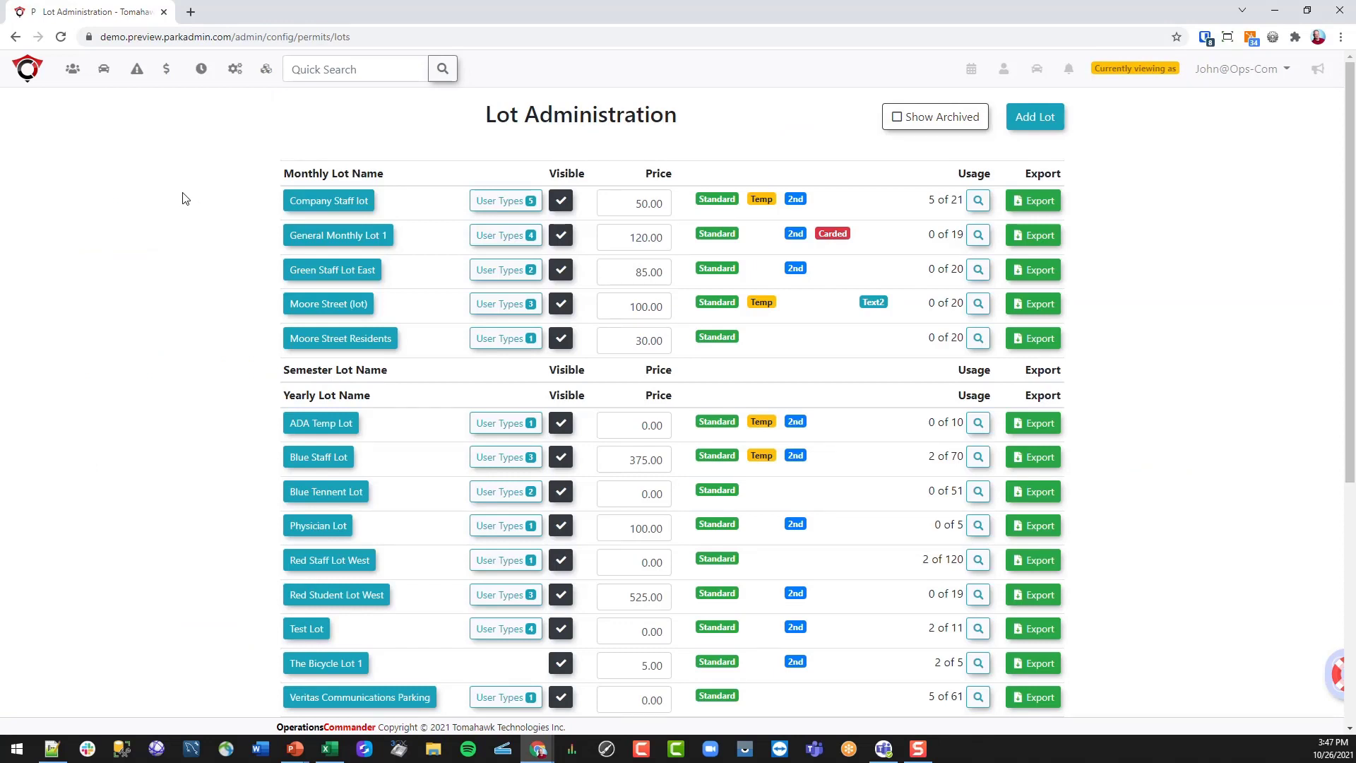
pyautogui.scroll(-1, 228, 159)
pyautogui.scroll(1, 225, 158)
# - Scroll through the lot list, highlighting the Monthly and Other lot section headings
pyautogui.moveTo(332, 174); pyautogui.dragTo(286, 176)
pyautogui.moveTo(319, 399); pyautogui.dragTo(283, 400)
pyautogui.scroll(-1, 217, 441)
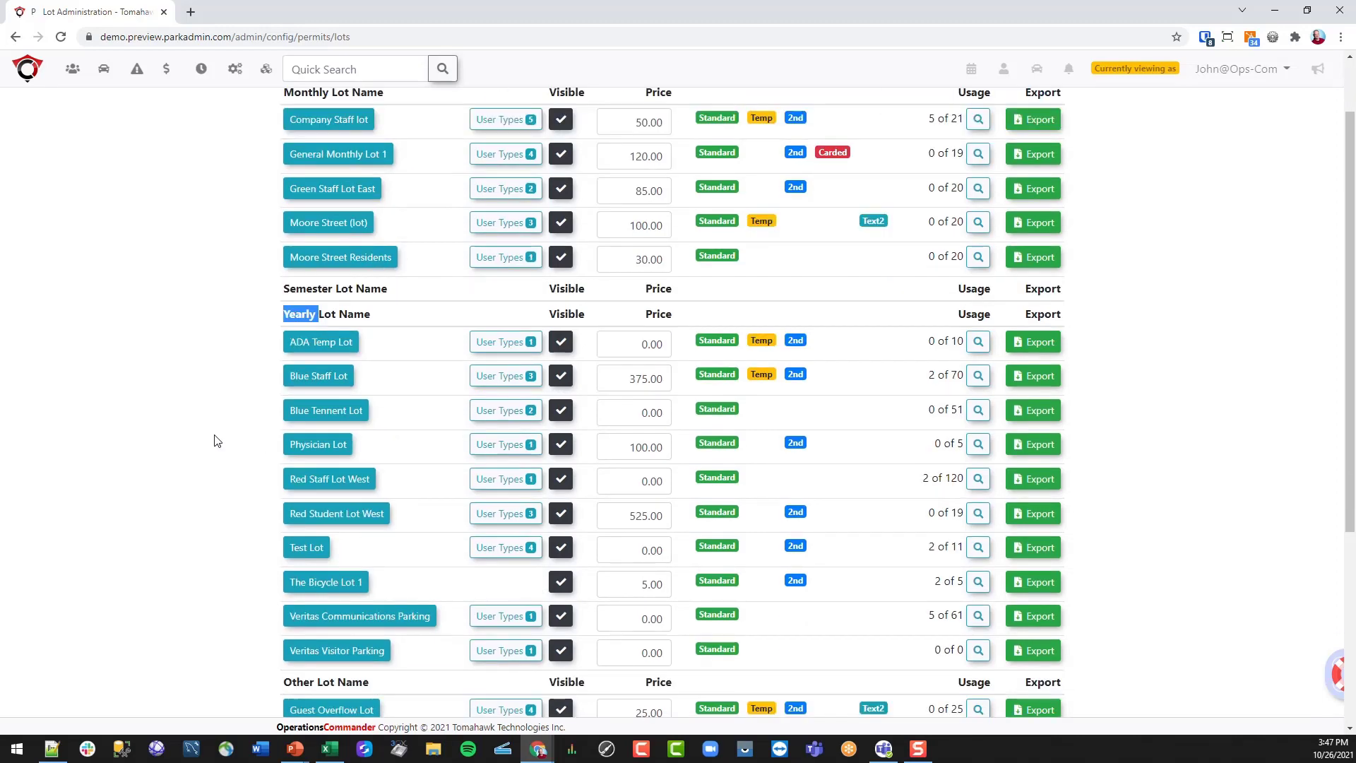
pyautogui.scroll(-4, 215, 437)
pyautogui.moveTo(316, 377); pyautogui.dragTo(283, 375)
pyautogui.scroll(5, 248, 381)
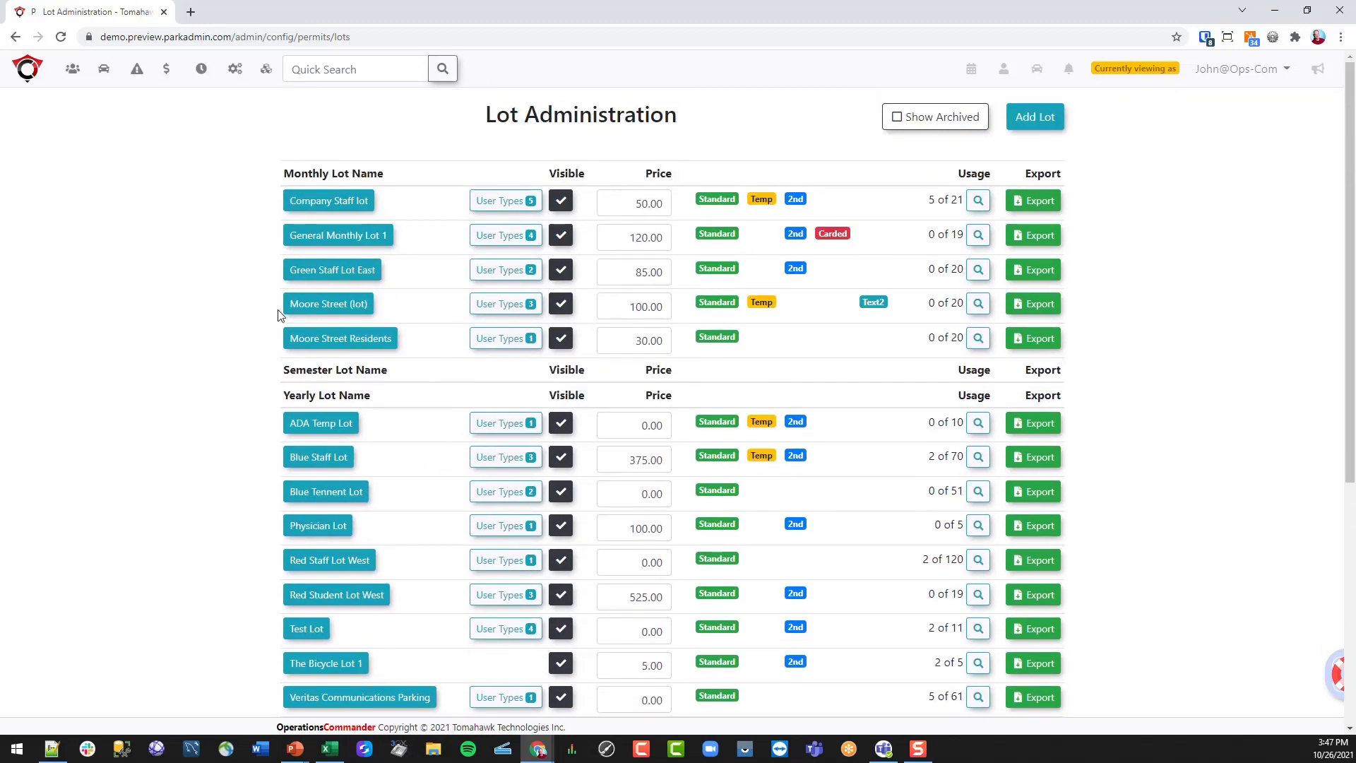
pyautogui.scroll(-4, 202, 351)
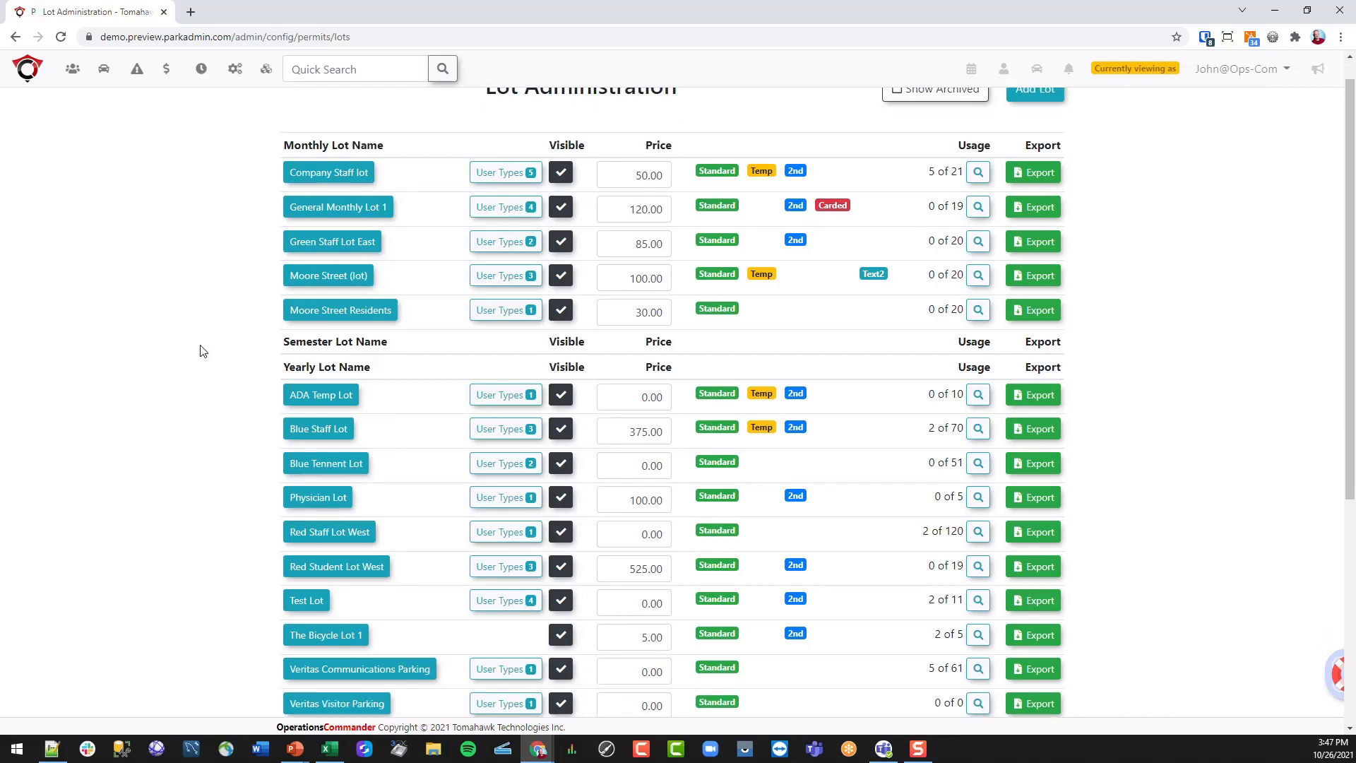
pyautogui.click(179, 436)
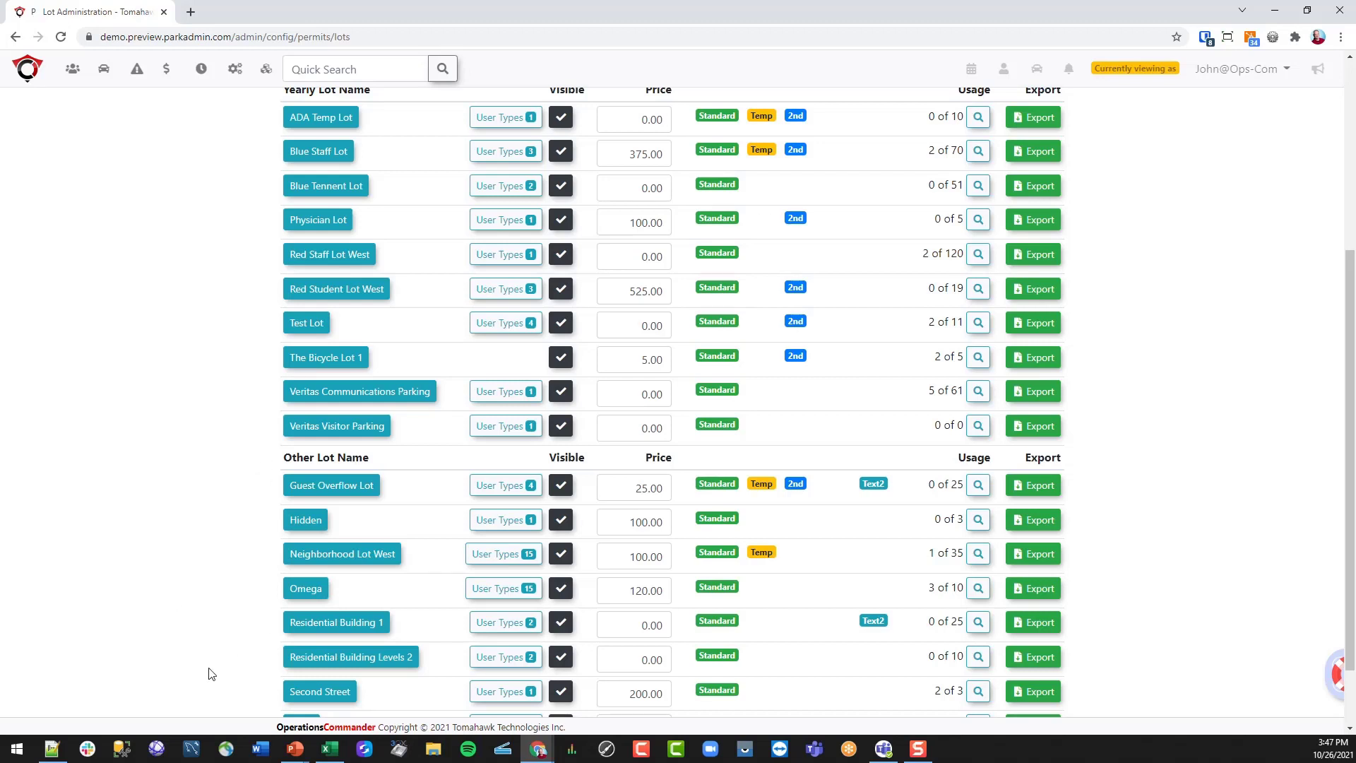
pyautogui.scroll(-2, 209, 673)
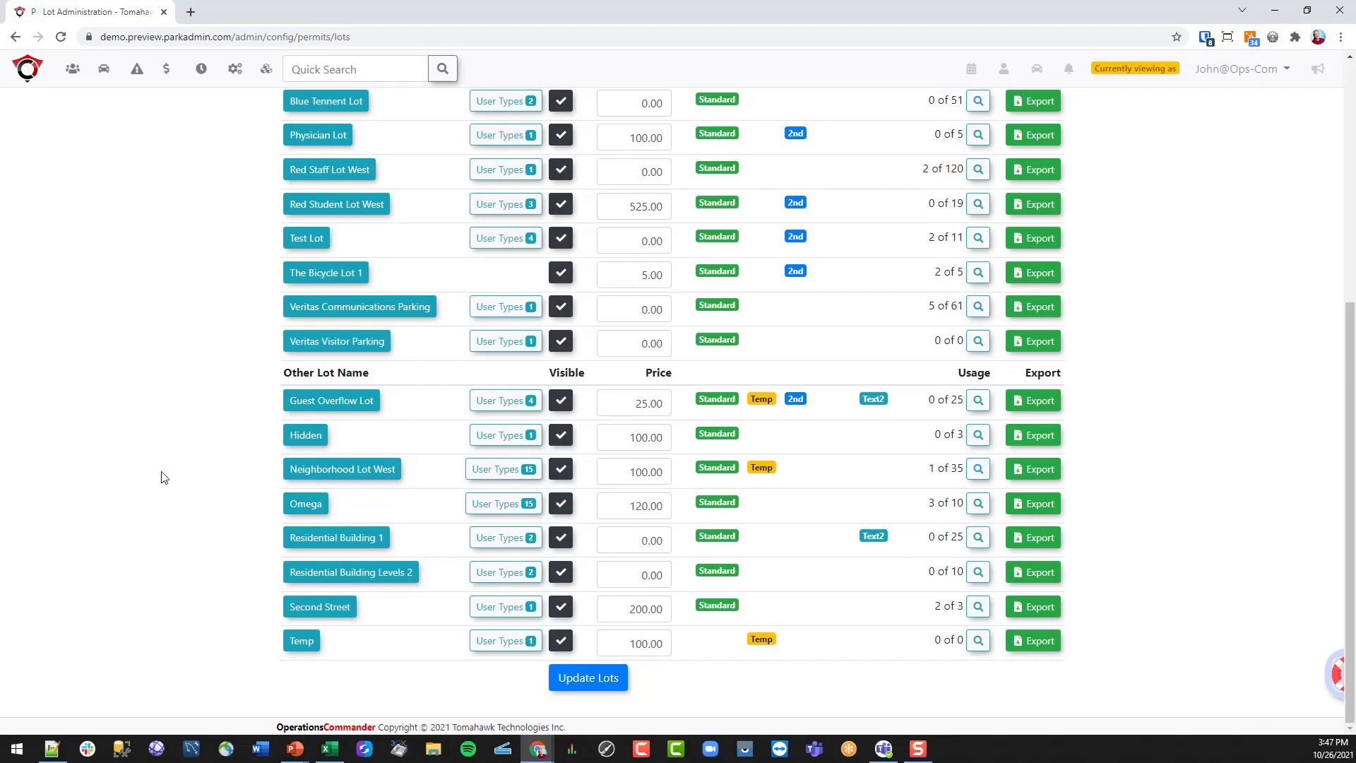
pyautogui.scroll(6, 161, 478)
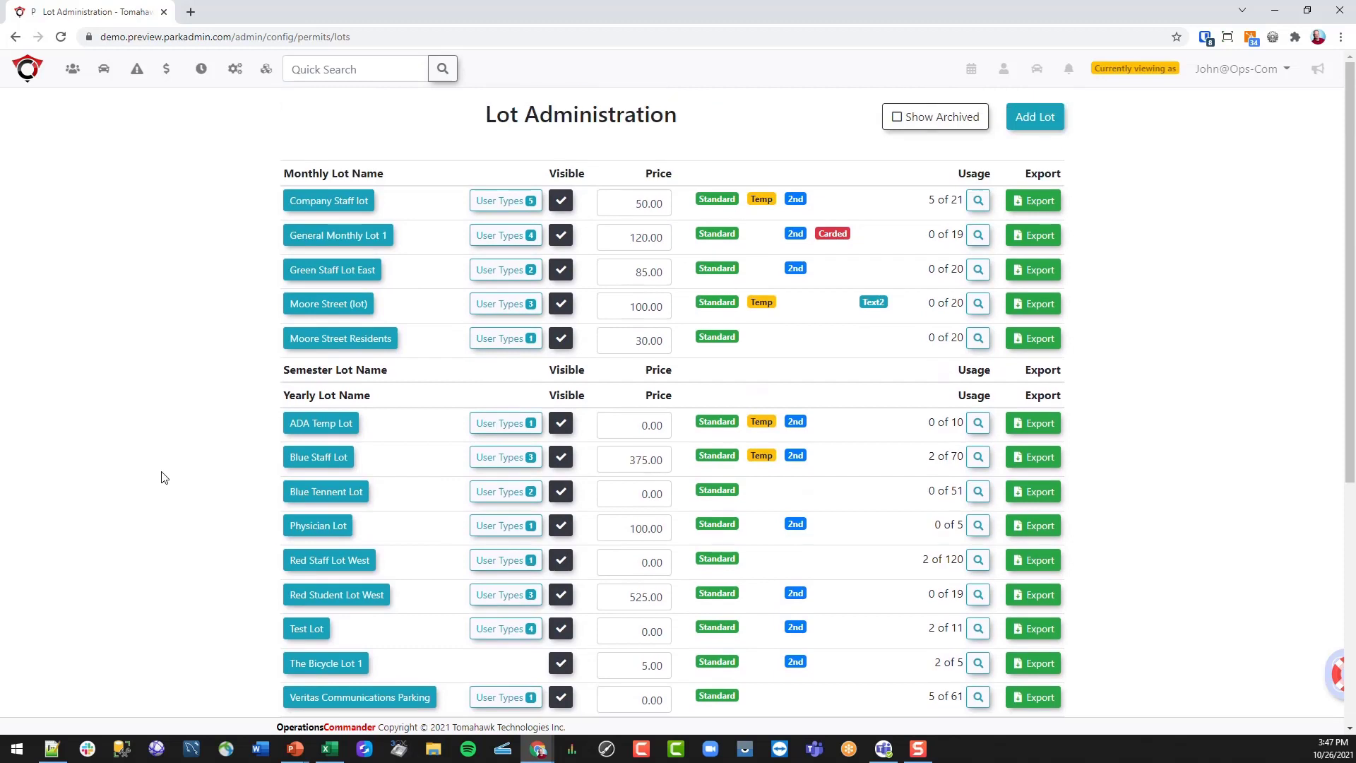
# - Create a new lot named 'New Lot' with short name NL, visible to users
pyautogui.click(1031, 124)
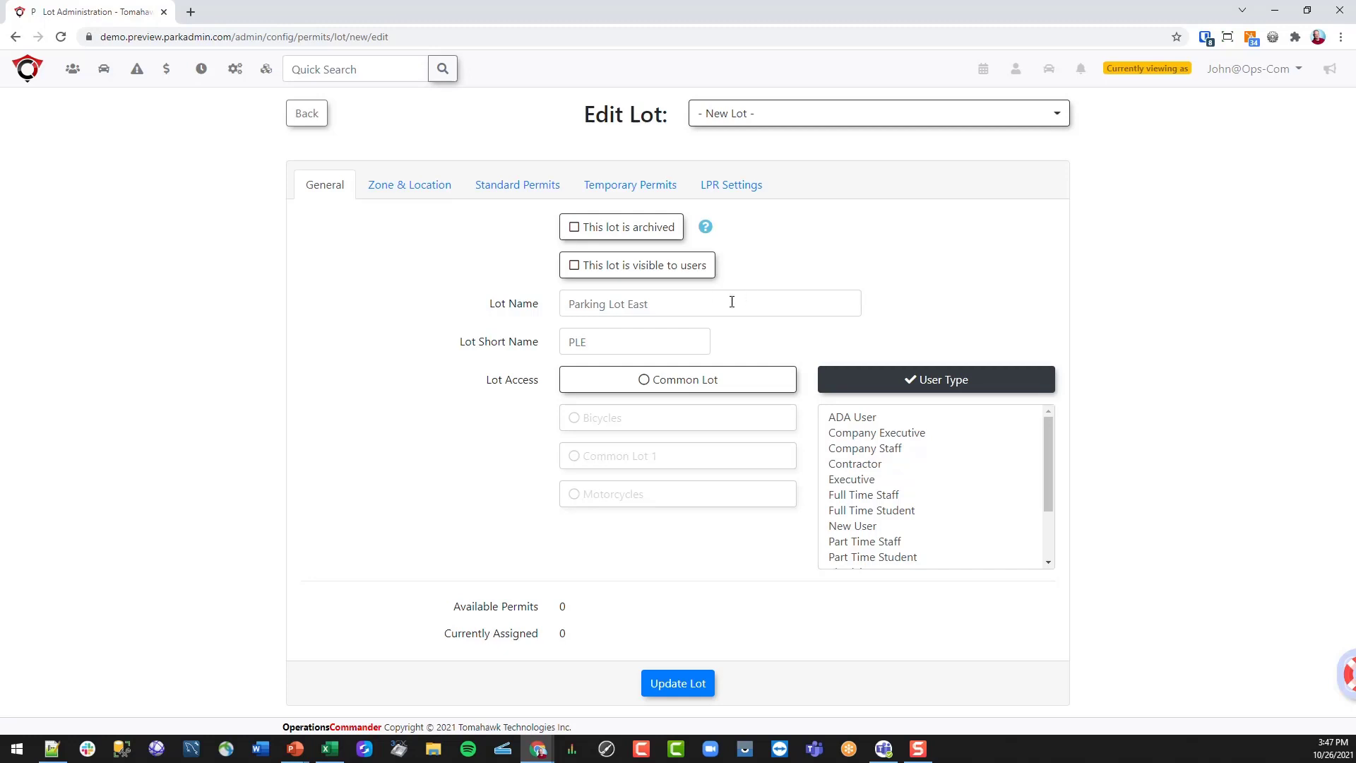
pyautogui.click(686, 302)
pyautogui.write('New Lot')
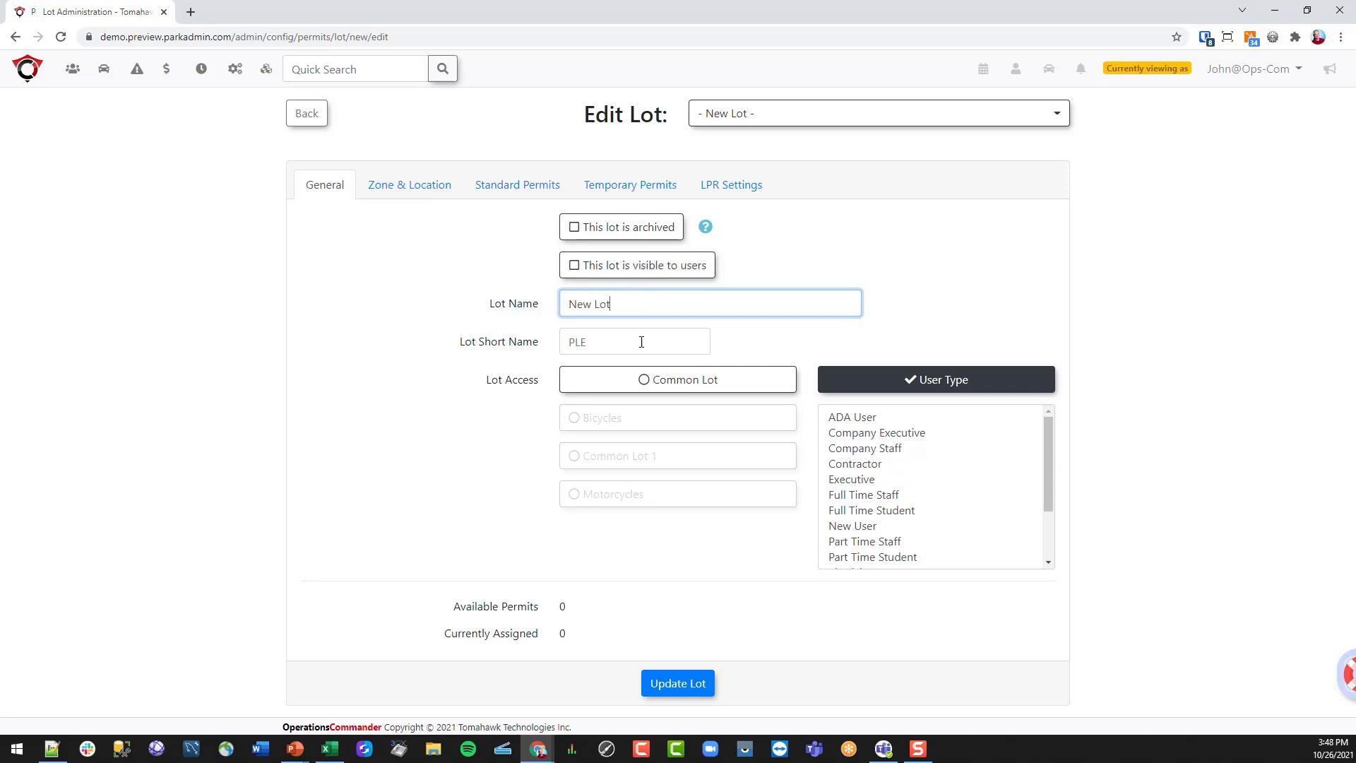
pyautogui.click(641, 342)
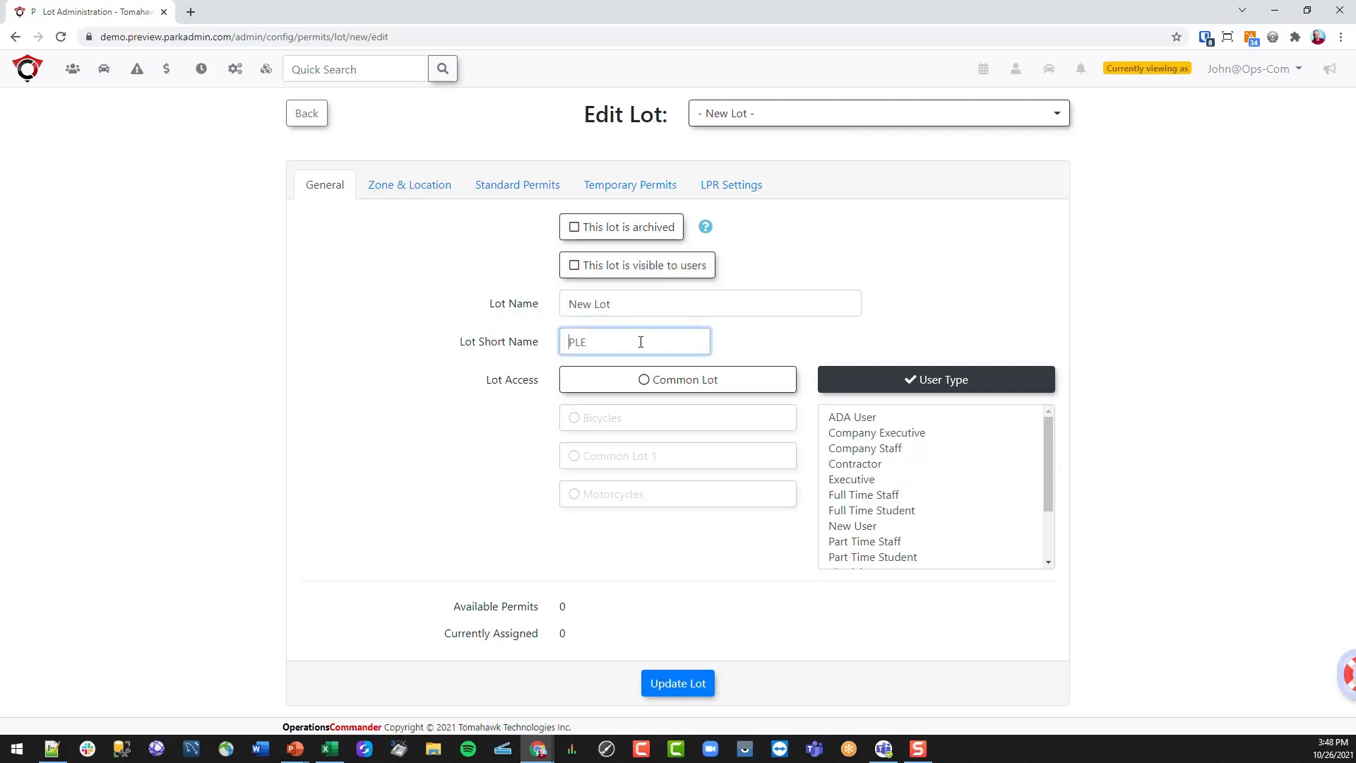
pyautogui.write('NL')
pyautogui.click(673, 274)
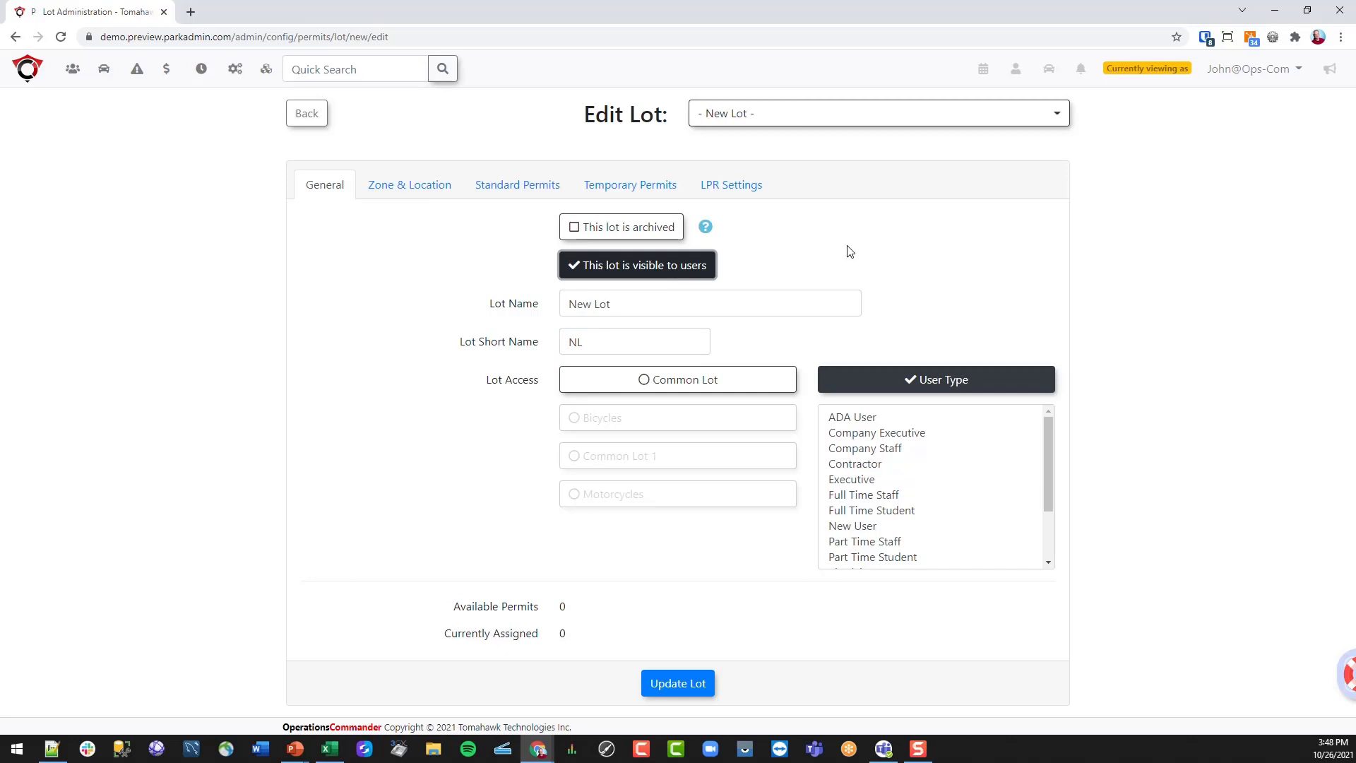
# - Allow Company Executive, Company Staff, Full Time Staff and Part Time Staff, then save the lot
pyautogui.click(1049, 435)
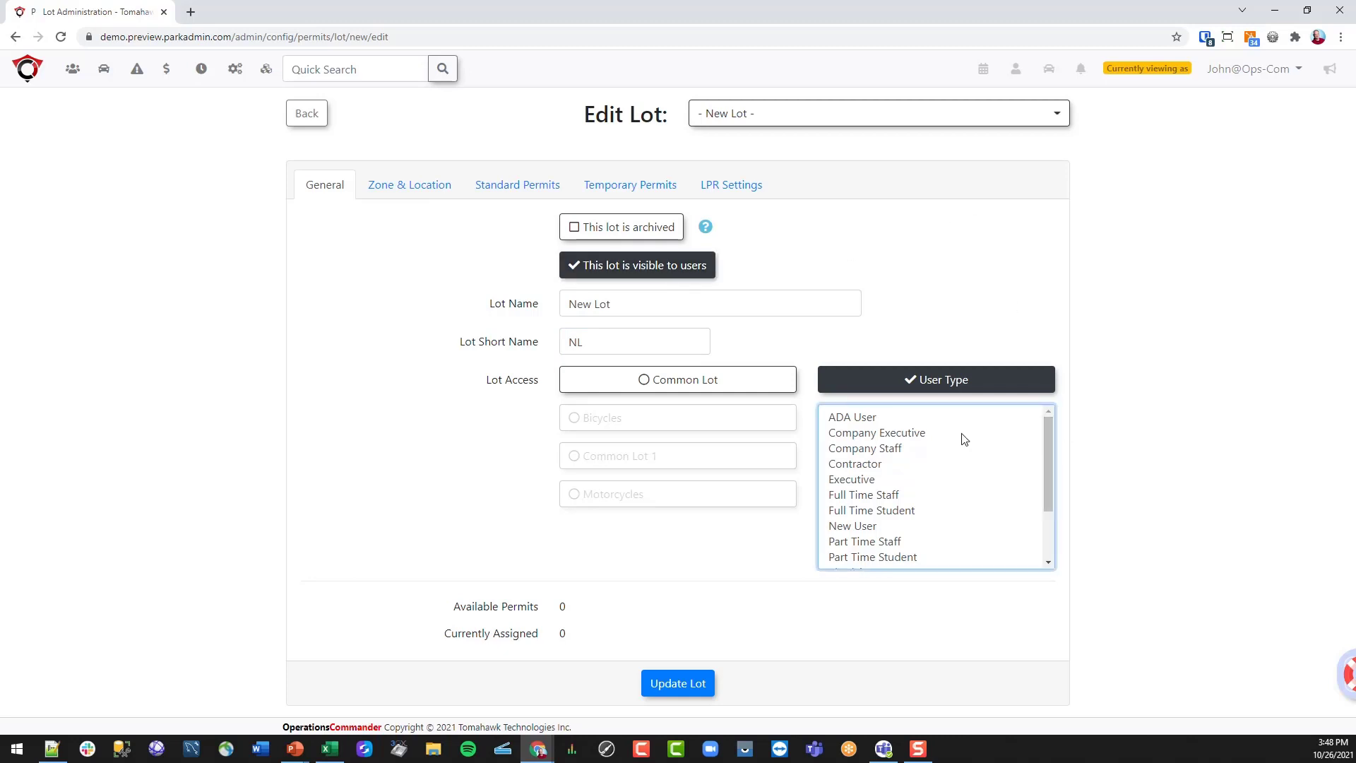
pyautogui.click(924, 433)
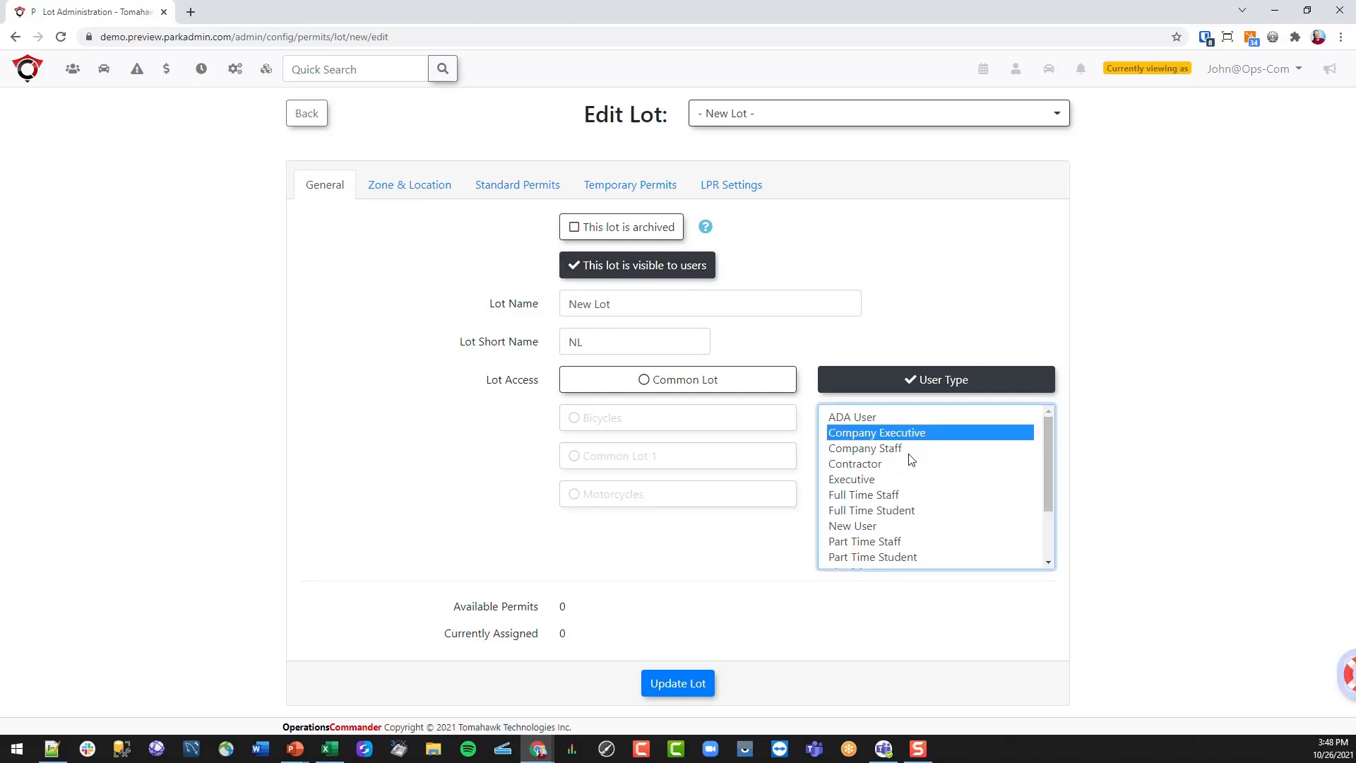
pyautogui.keyDown('ctrl'); pyautogui.click(894, 452); pyautogui.keyUp('ctrl')
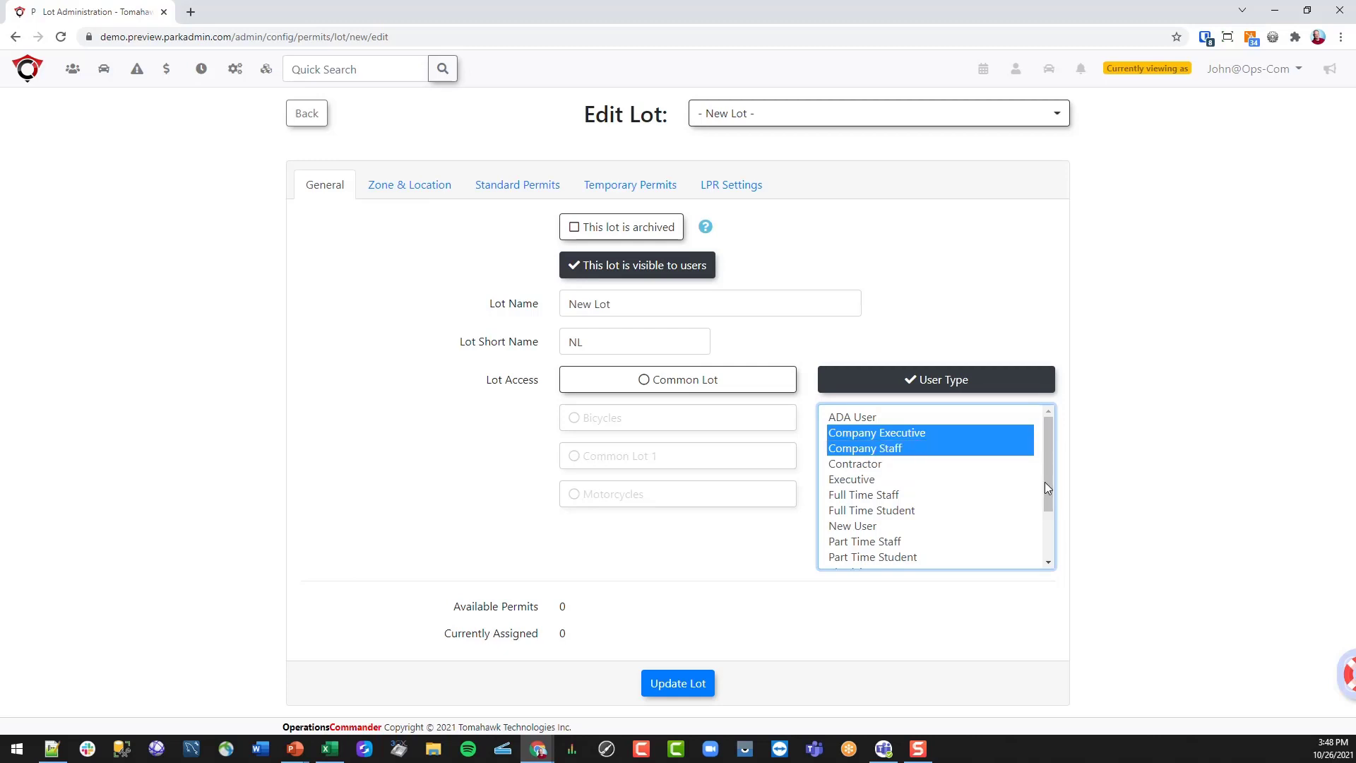
pyautogui.keyDown('ctrl'); pyautogui.click(904, 494); pyautogui.keyUp('ctrl')
pyautogui.keyDown('ctrl'); pyautogui.click(895, 543); pyautogui.keyUp('ctrl')
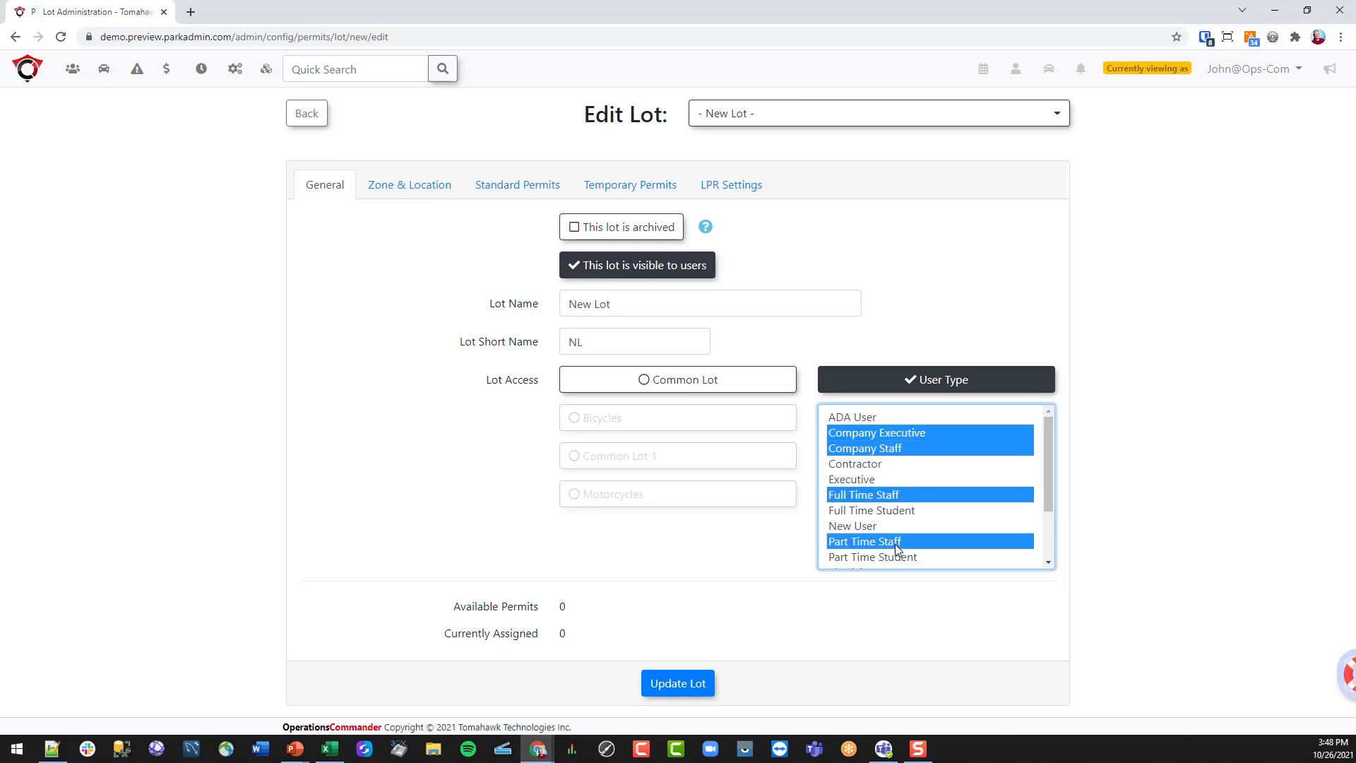
pyautogui.moveTo(1051, 481); pyautogui.dragTo(1050, 526)
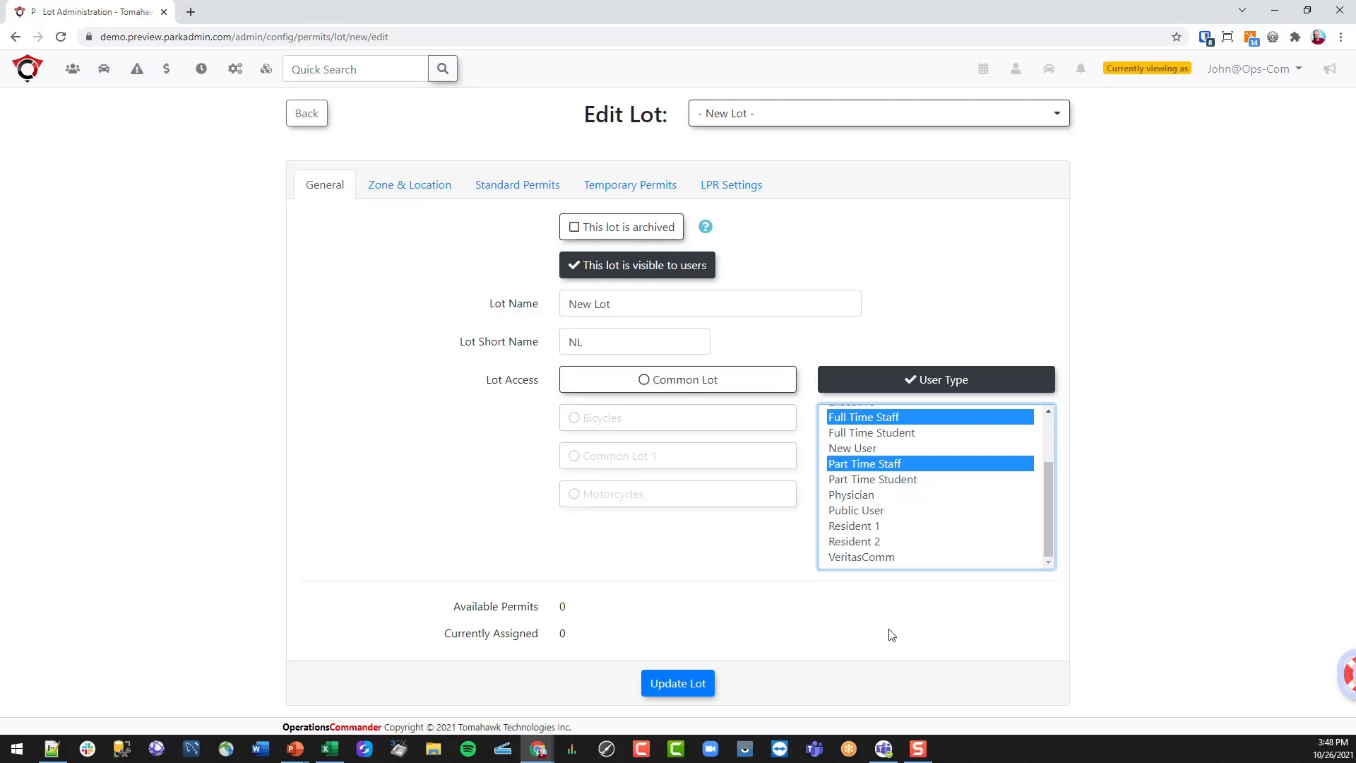
pyautogui.moveTo(1047, 548); pyautogui.dragTo(1067, 457)
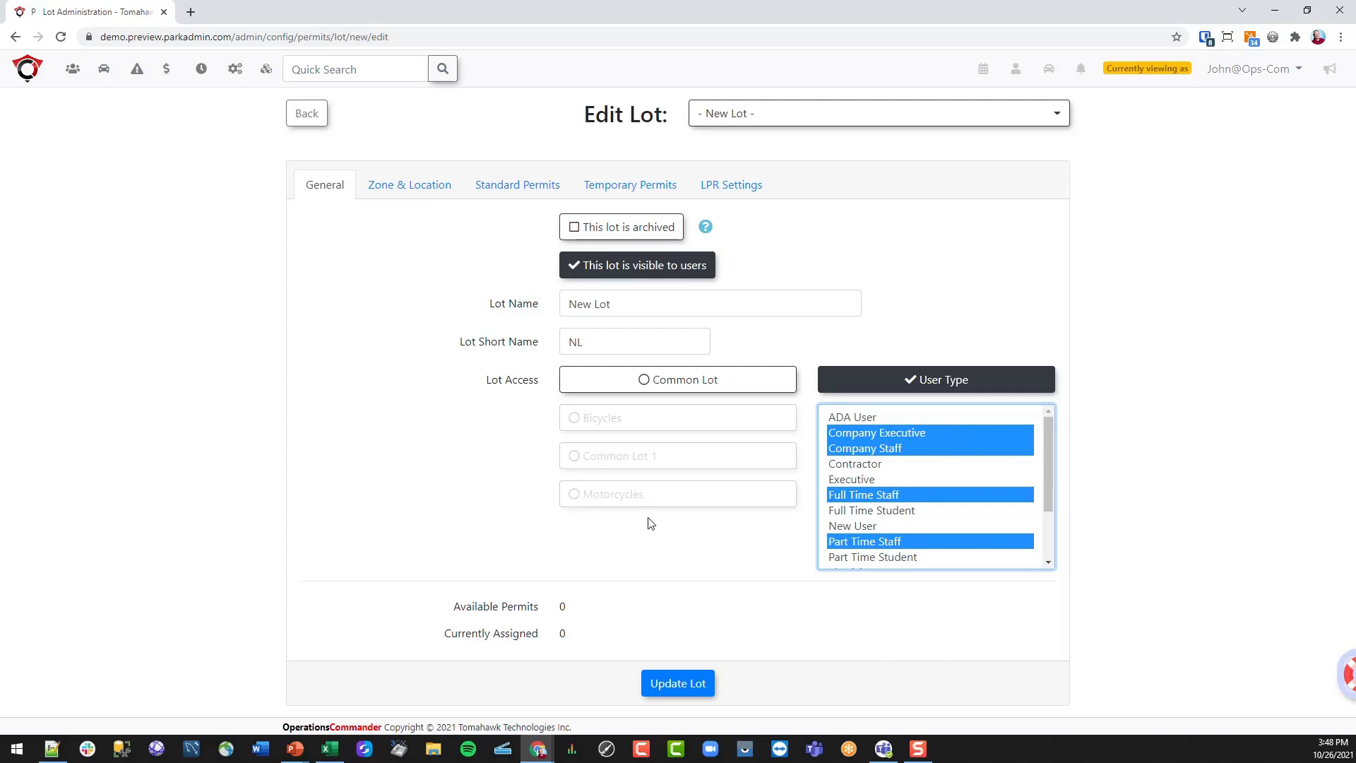
pyautogui.click(664, 683)
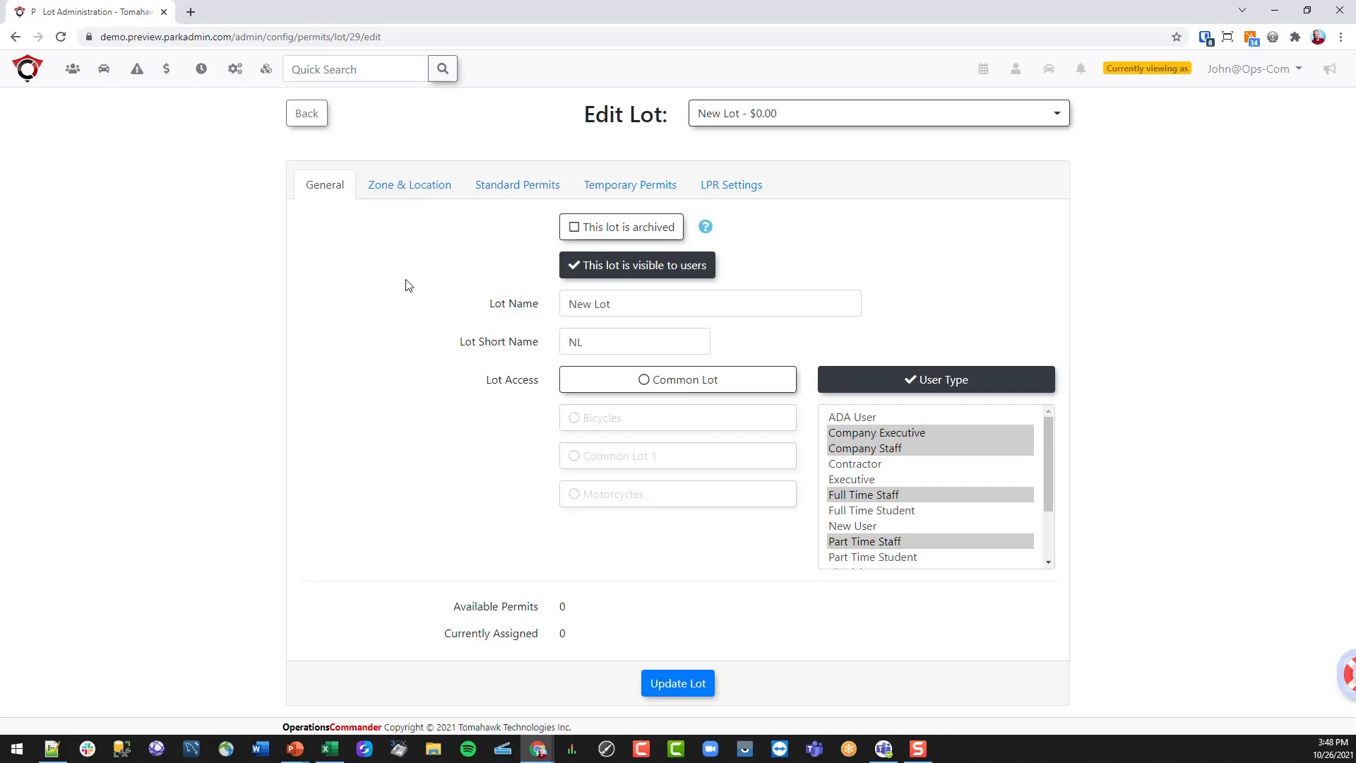
# - Place the lot's map marker on Bridge St (lat 45.13872587631906, long -76.14414014100035) and save
pyautogui.click(440, 190)
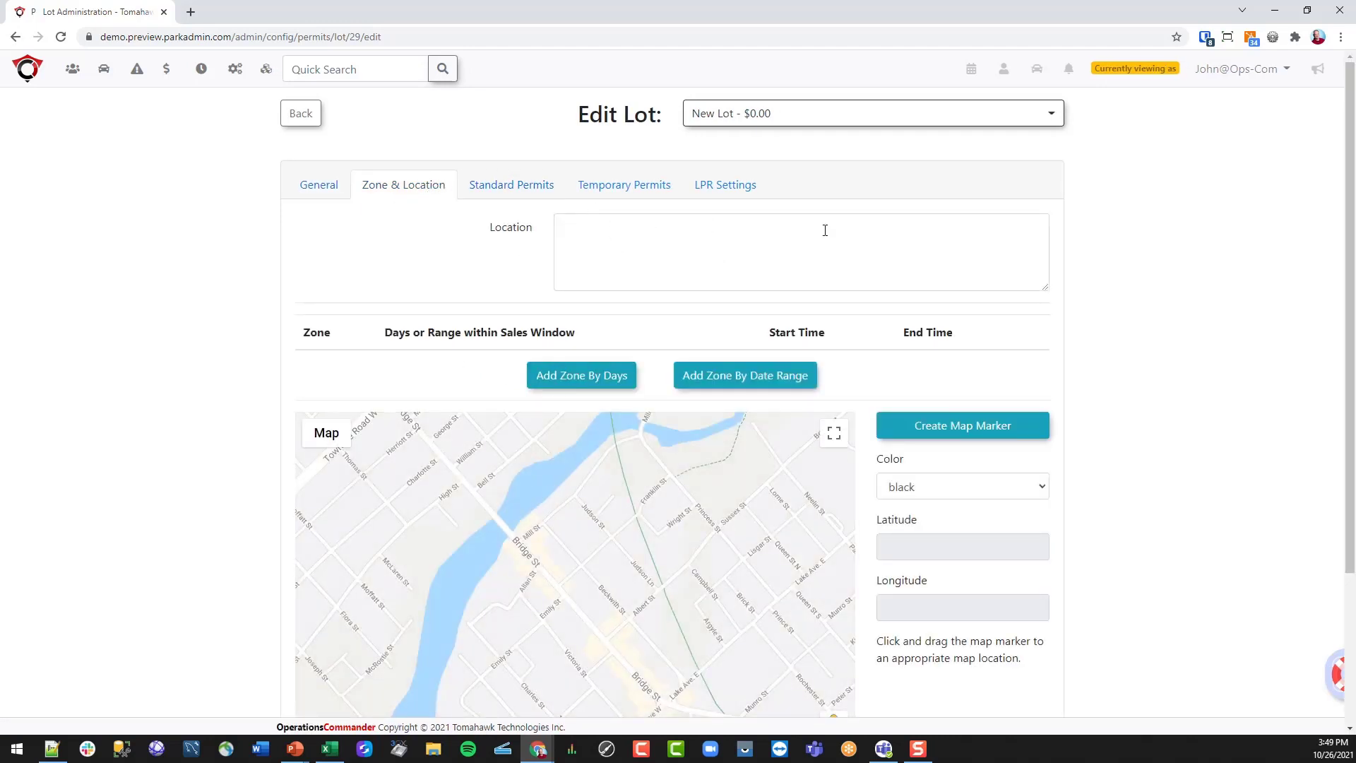
pyautogui.scroll(-2, 436, 339)
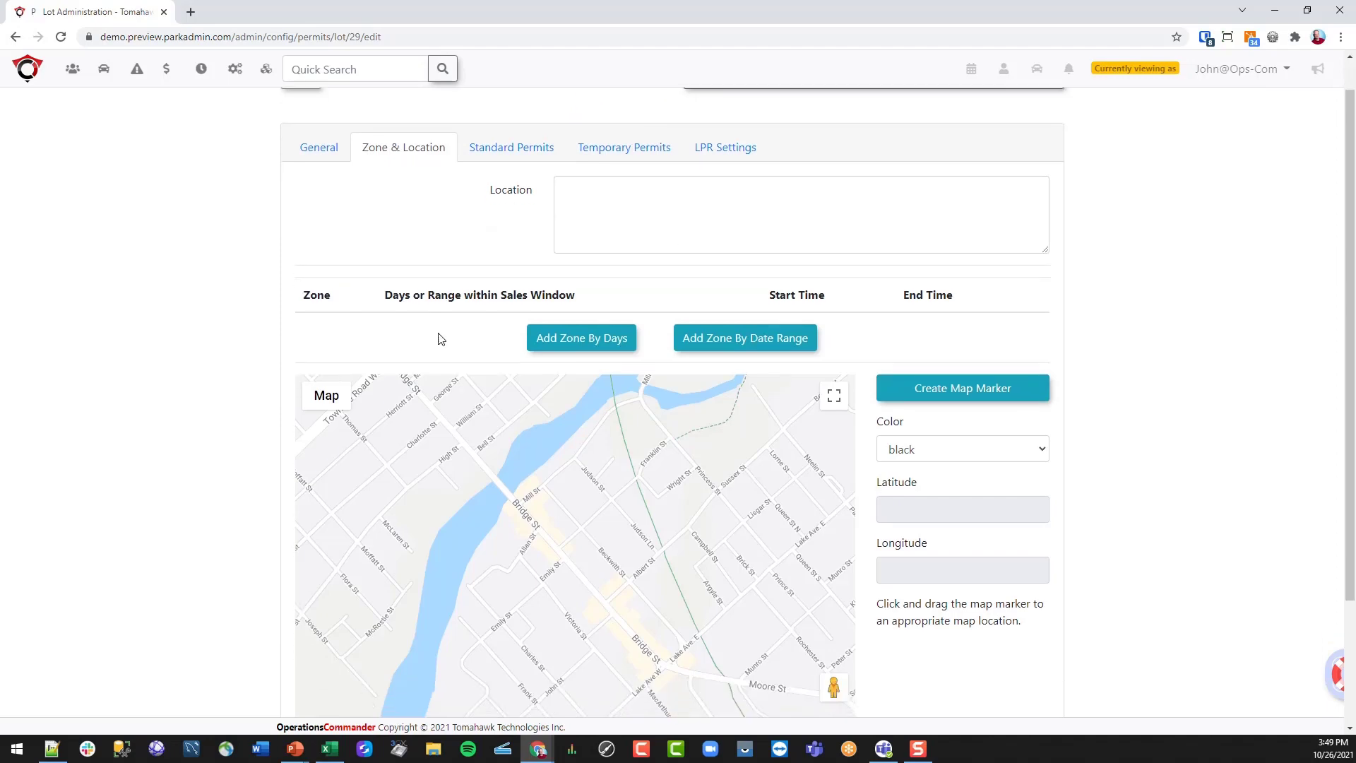
pyautogui.scroll(-1, 630, 597)
pyautogui.scroll(-2, 630, 598)
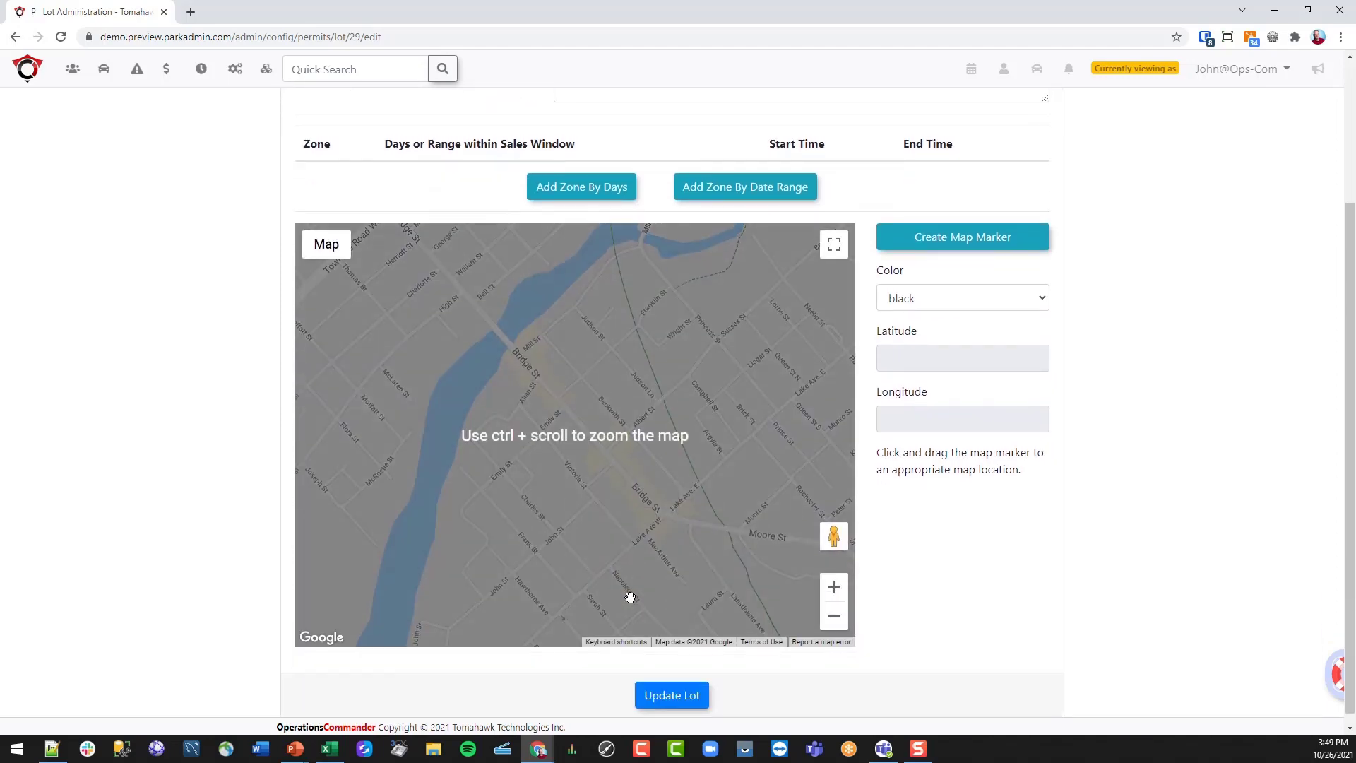
pyautogui.click(966, 243)
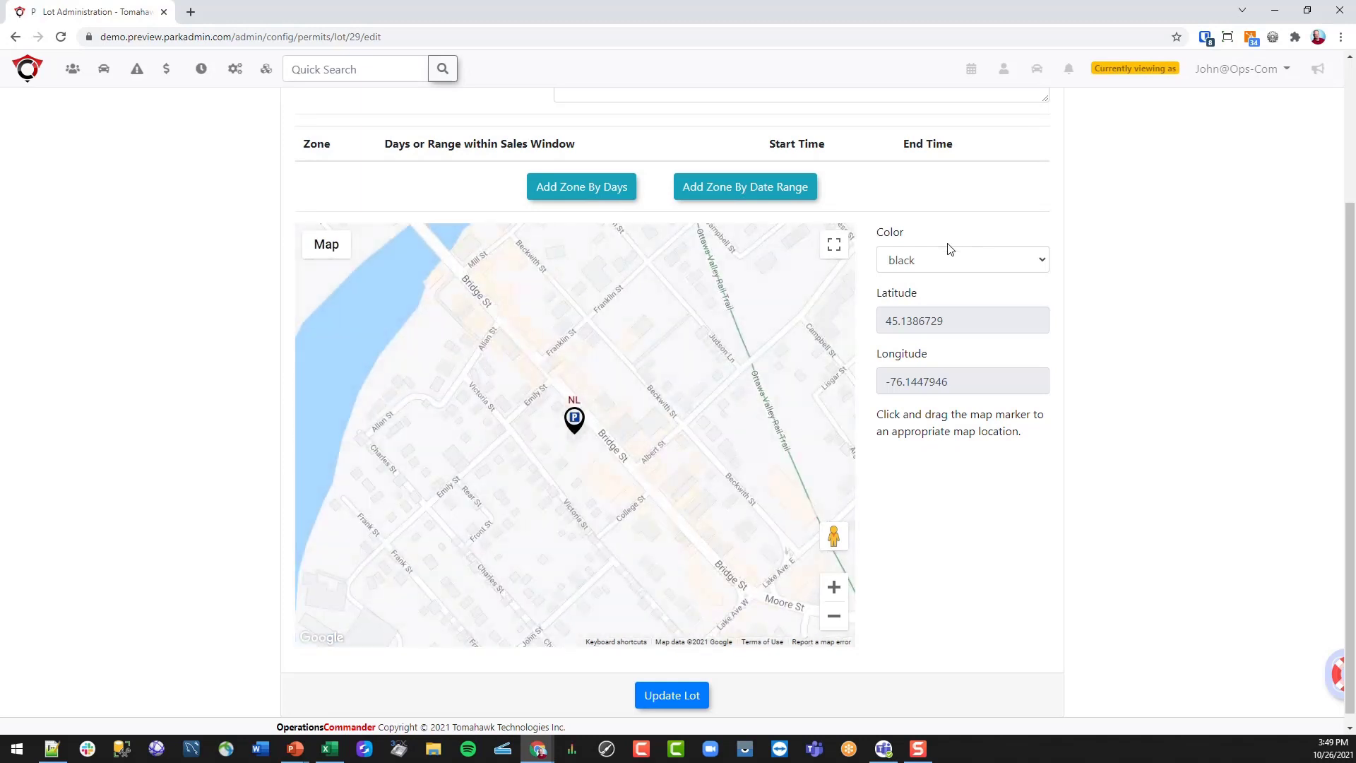
pyautogui.moveTo(574, 411)
pyautogui.mouseDown()
pyautogui.moveTo(633, 405)
pyautogui.moveTo(618, 413)
pyautogui.mouseUp()
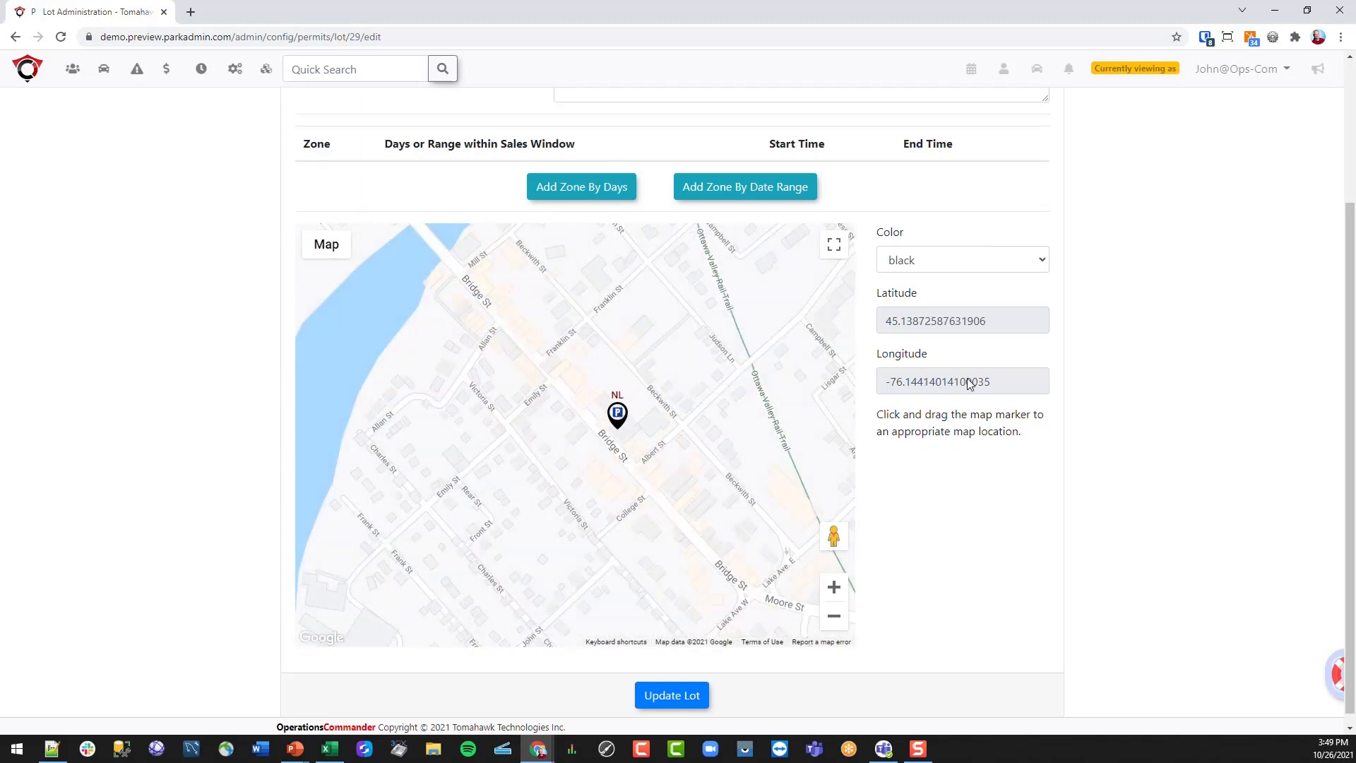
pyautogui.scroll(3, 699, 393)
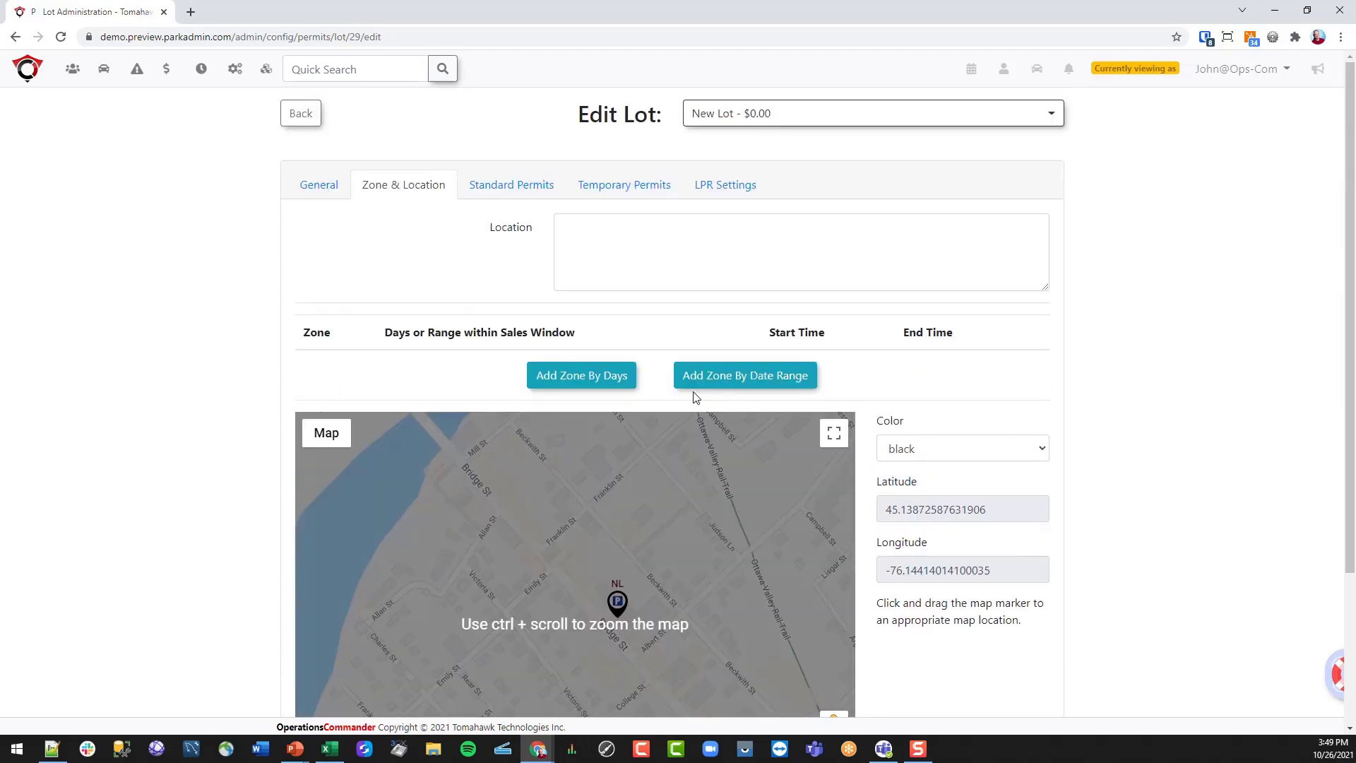
pyautogui.scroll(-3, 600, 396)
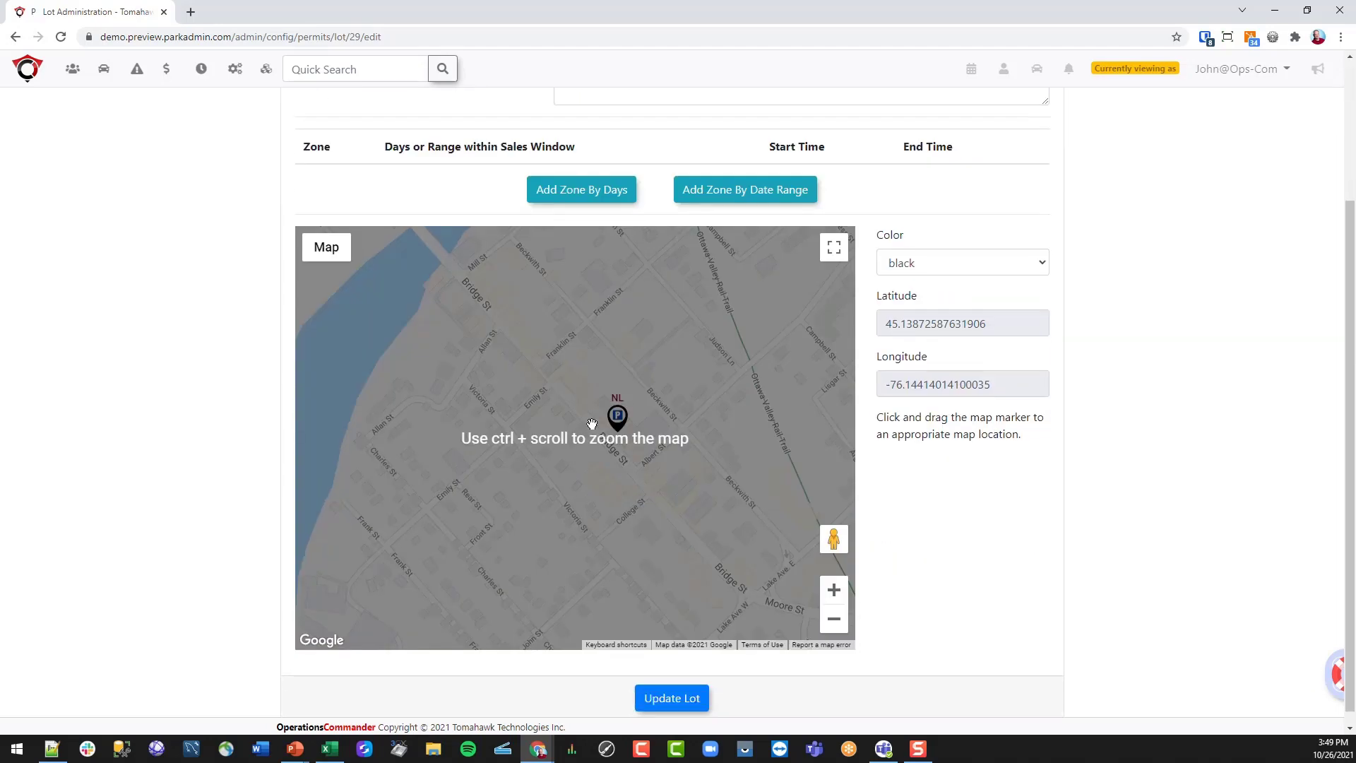
pyautogui.click(659, 688)
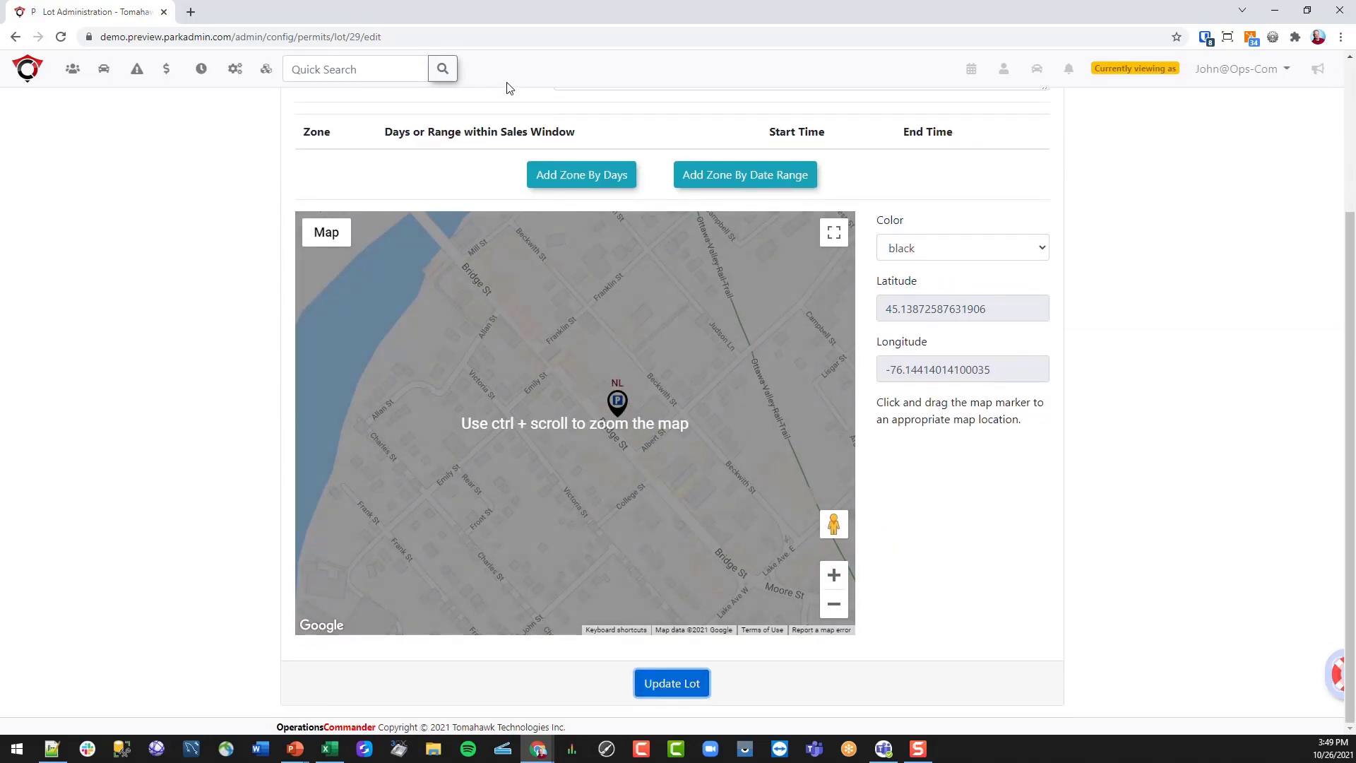
pyautogui.scroll(3, 514, 97)
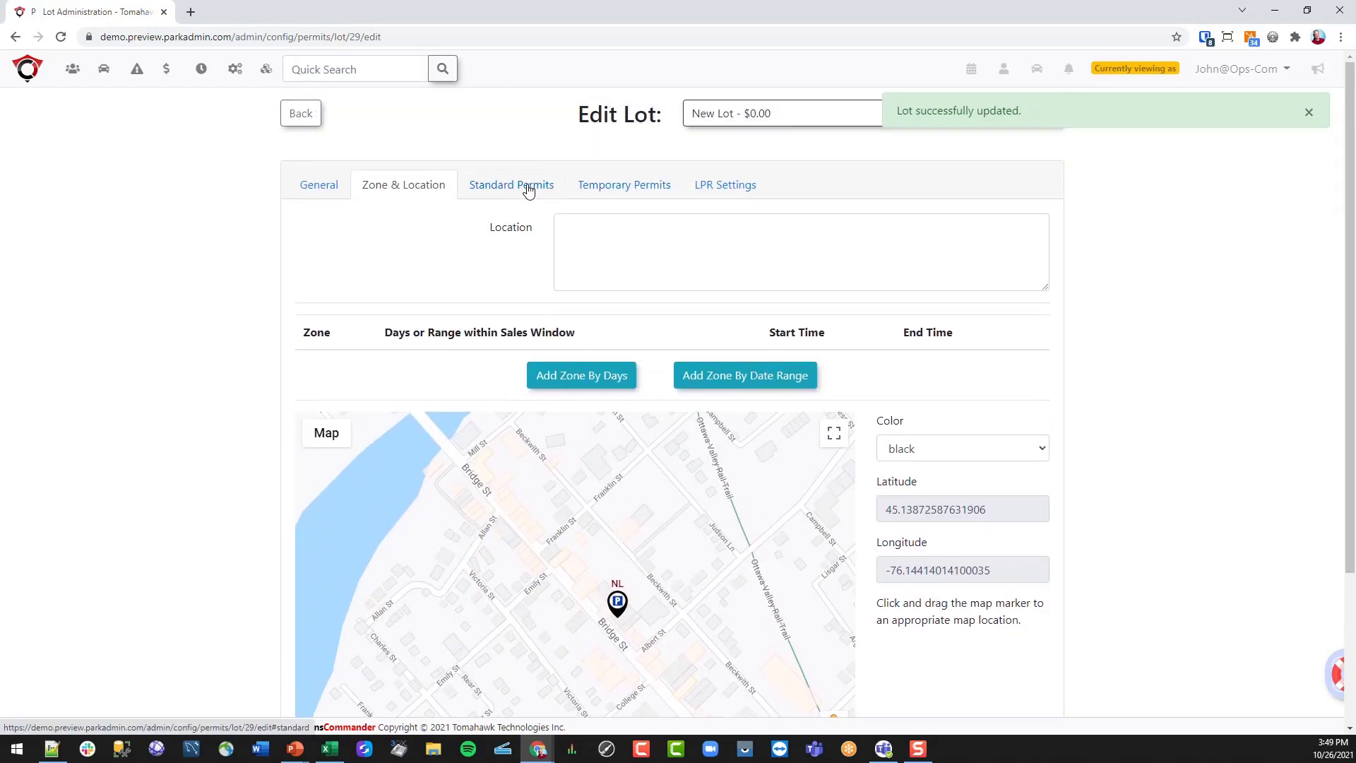
# - Set the standard permit default cost to 100.00
pyautogui.click(528, 191)
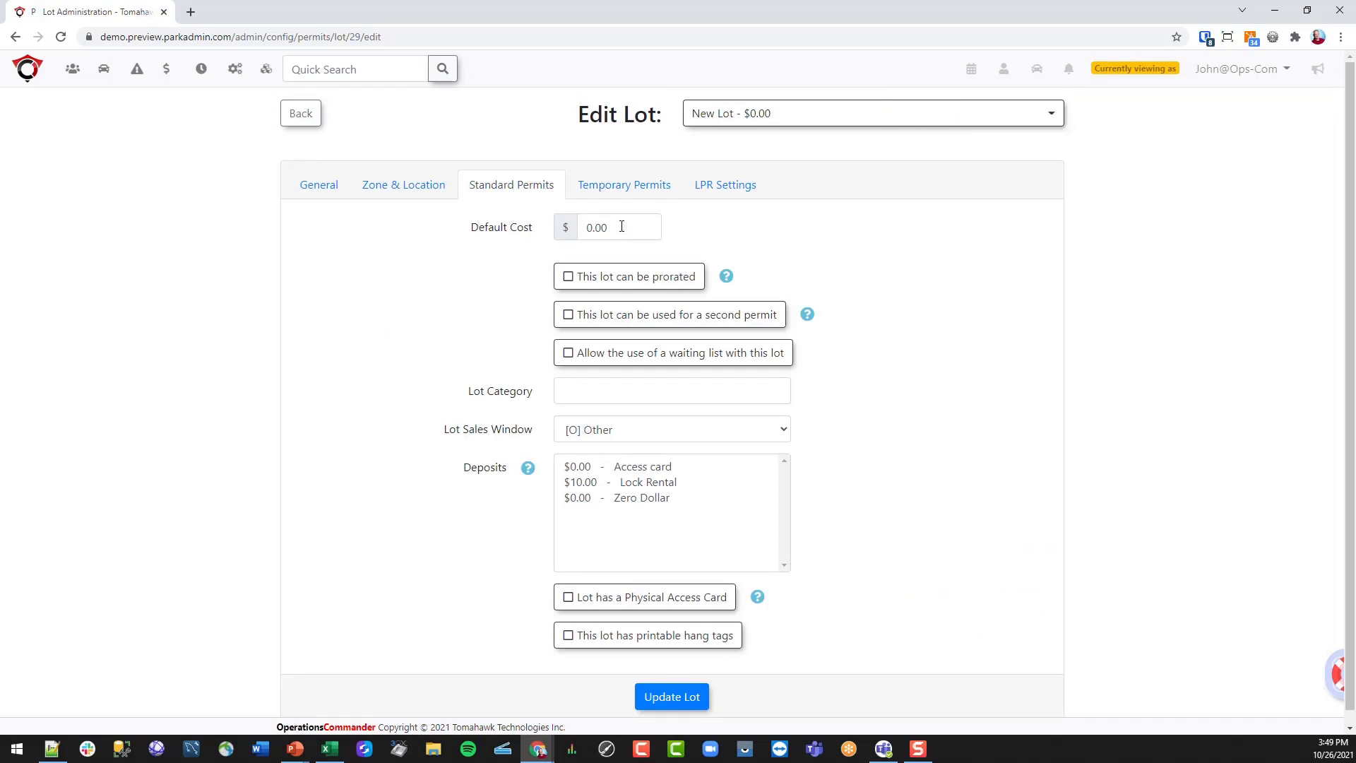
pyautogui.moveTo(616, 228); pyautogui.dragTo(574, 230)
pyautogui.write('100.00')
pyautogui.click(469, 277)
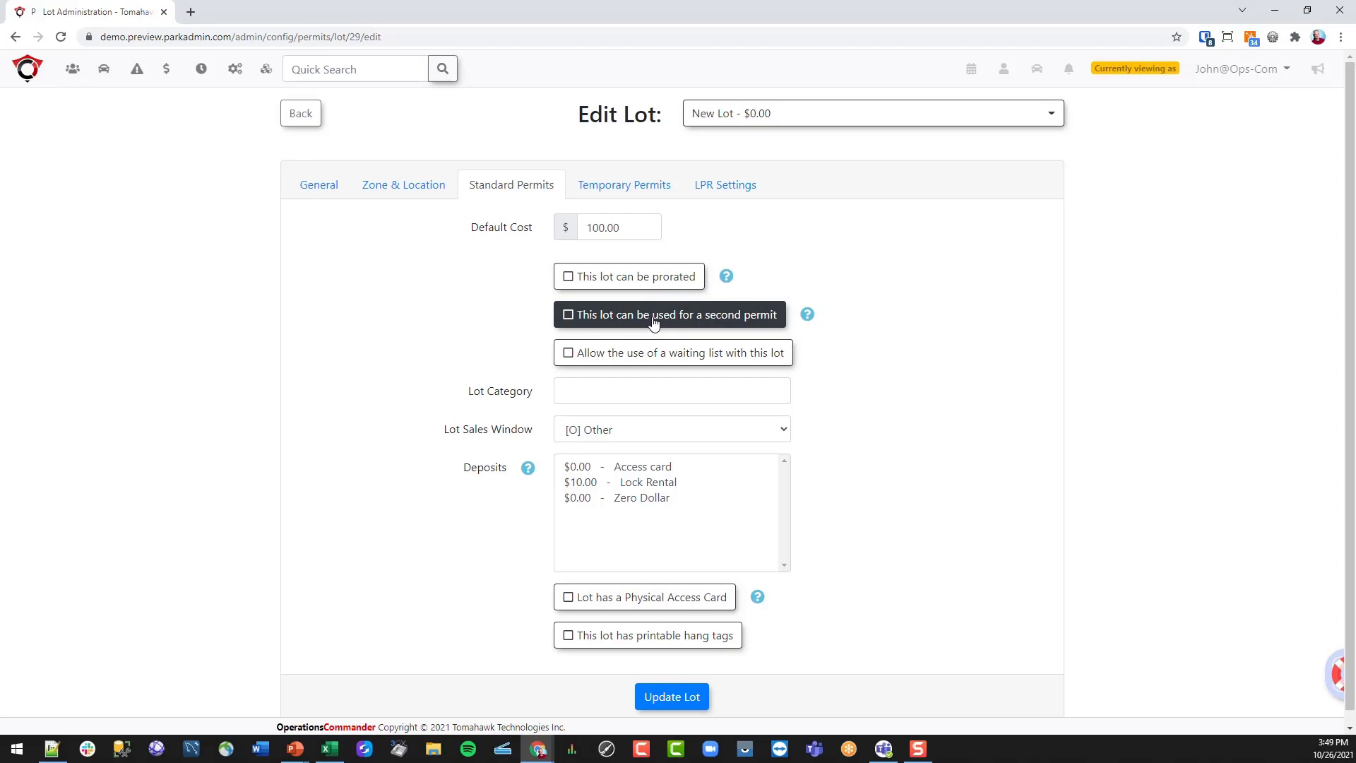
# - Allow second permits and a waiting list, with a [M] Monthly lot sales window
pyautogui.click(651, 317)
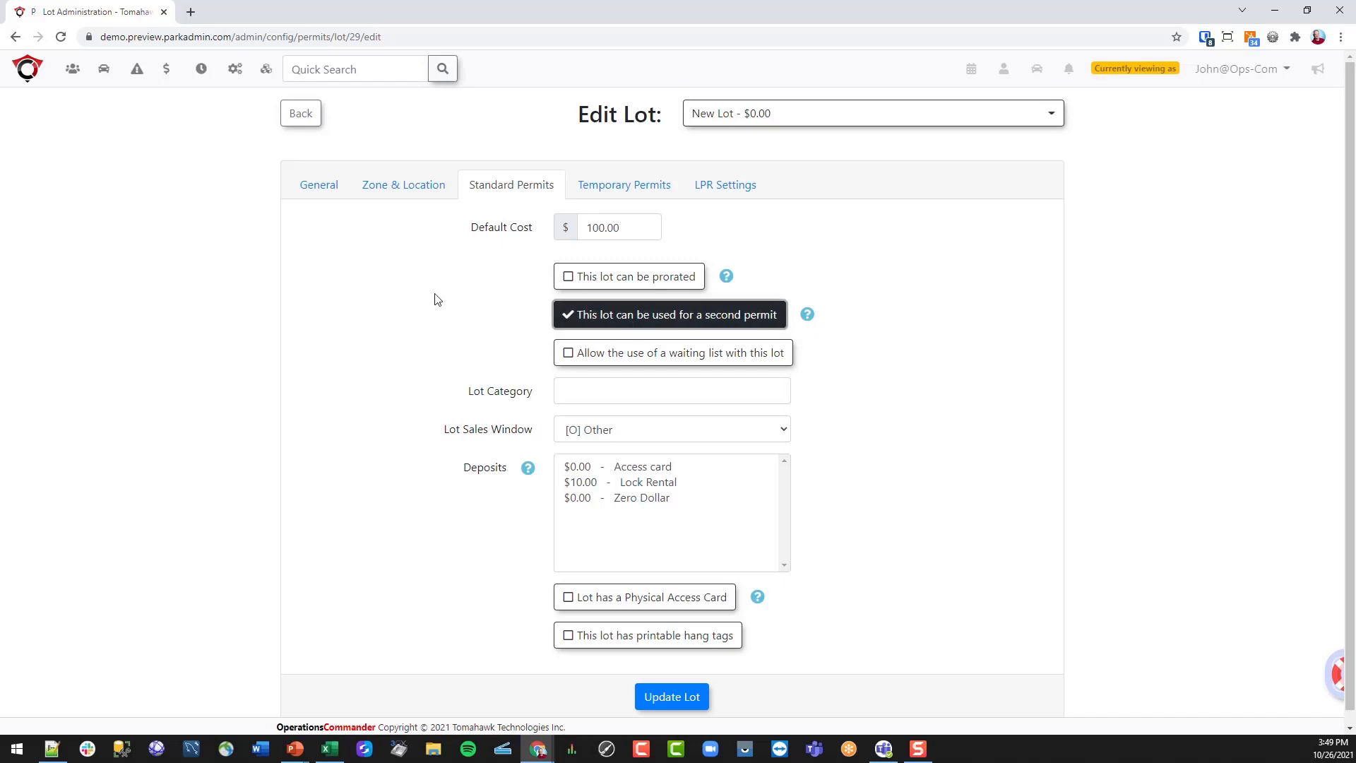
pyautogui.click(685, 361)
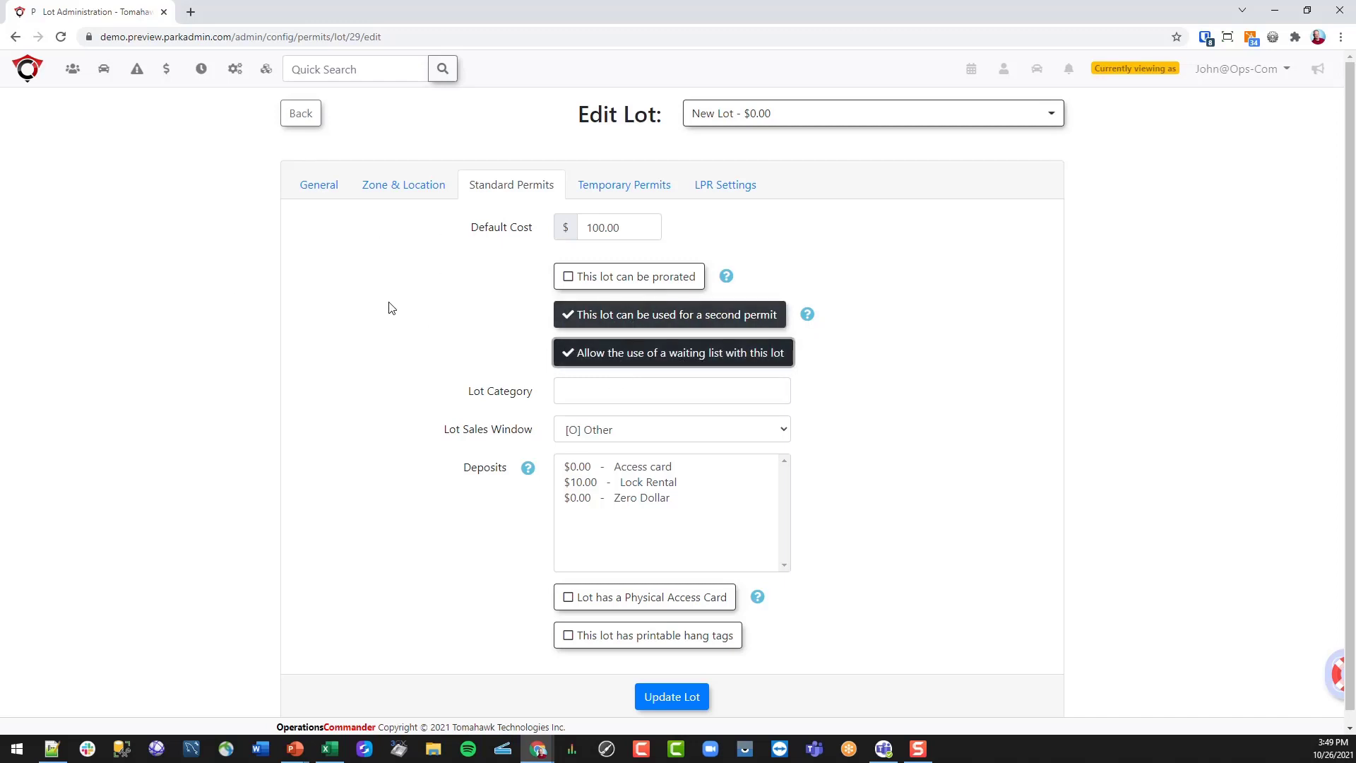
pyautogui.click(772, 432)
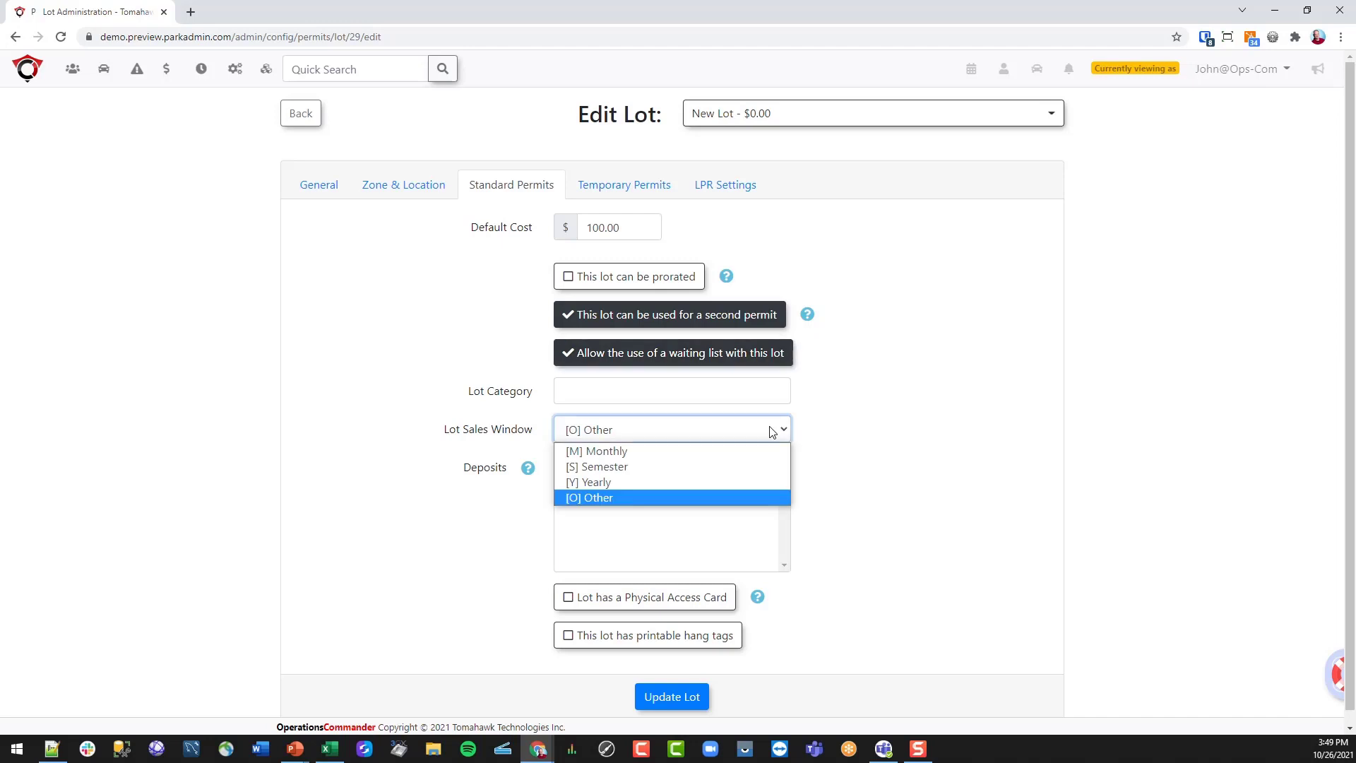
pyautogui.click(702, 453)
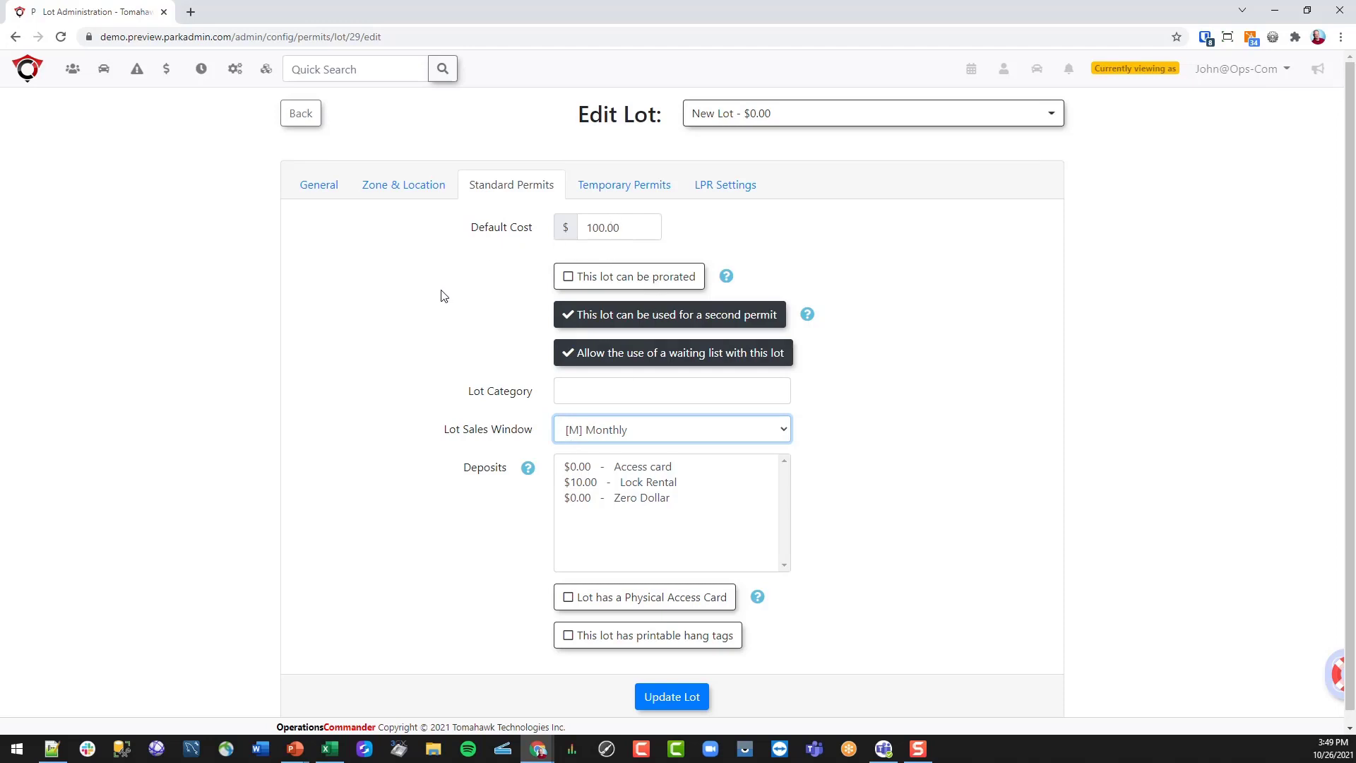
# - Review the remaining permit options, leaving printable hang tags turned off
pyautogui.scroll(-1, 441, 294)
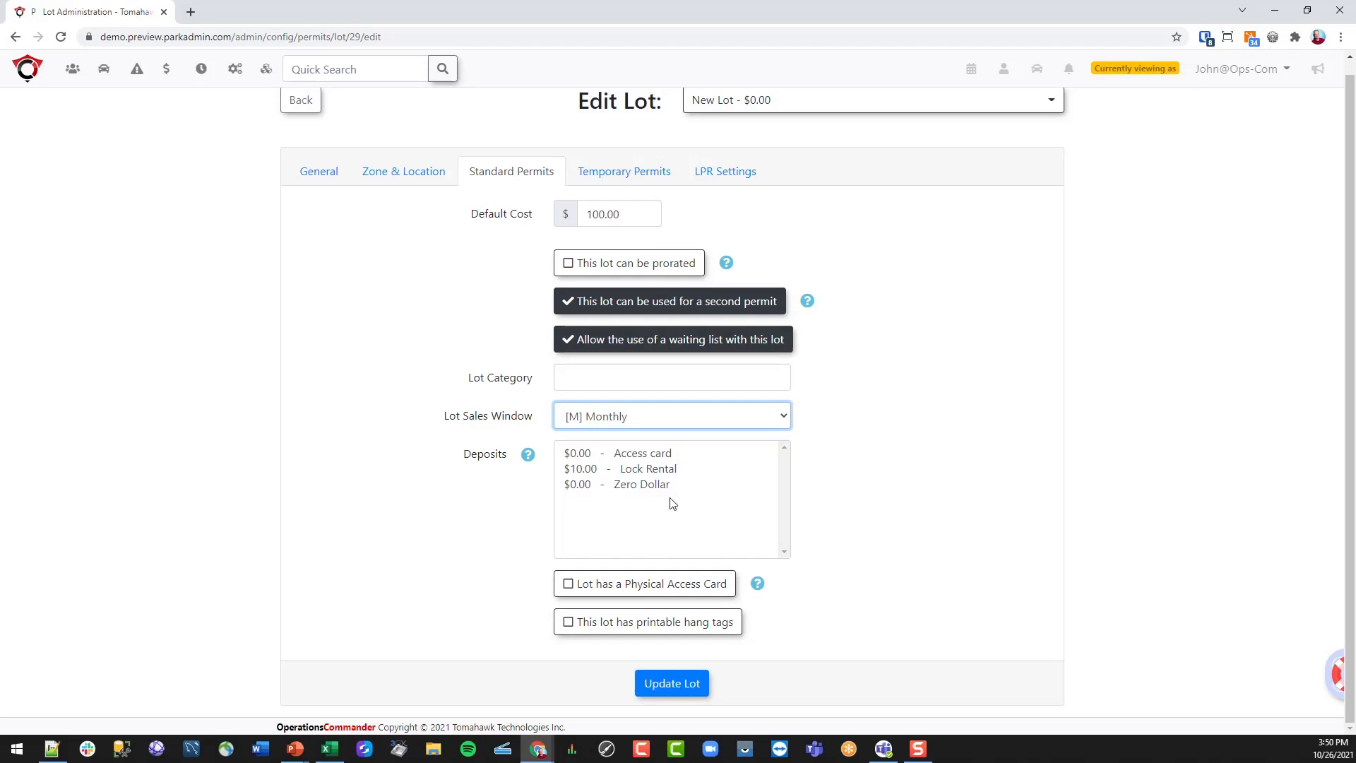
pyautogui.click(884, 448)
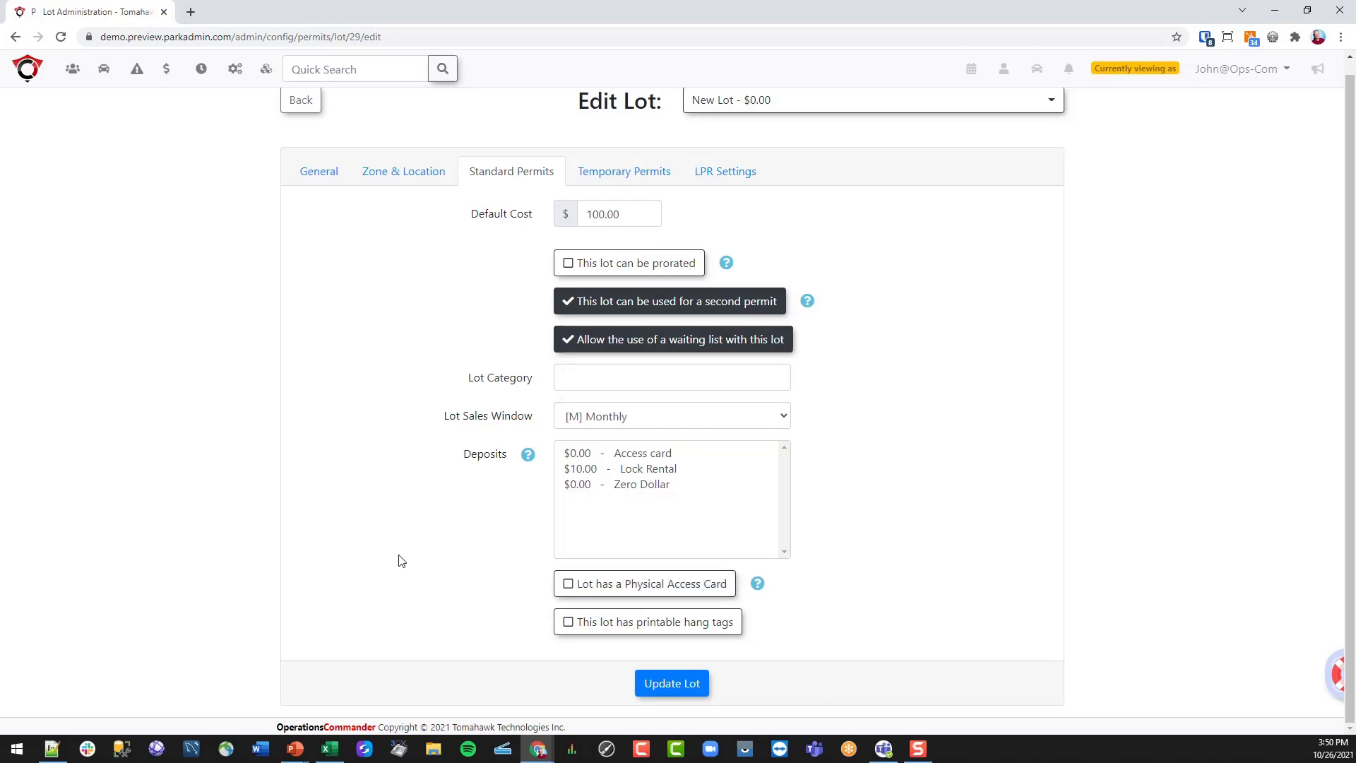
pyautogui.click(622, 631)
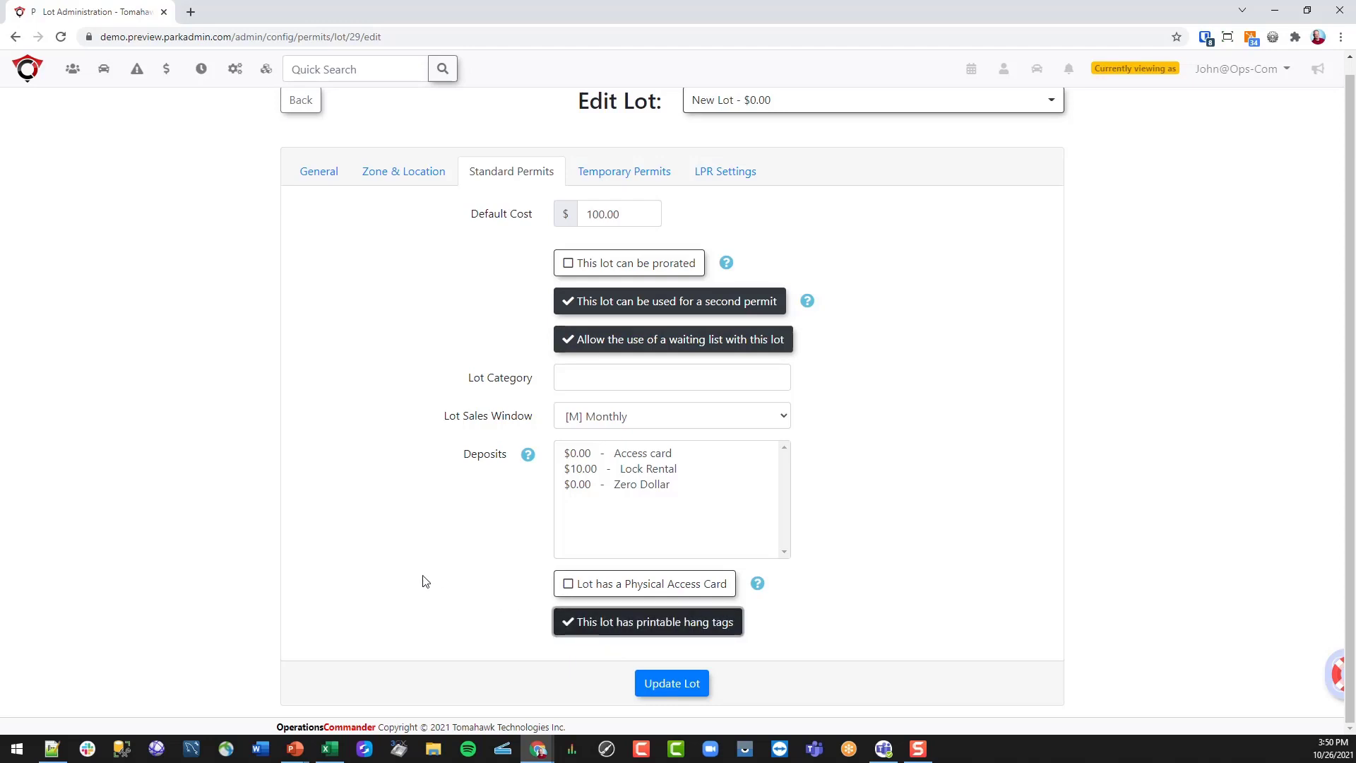
pyautogui.click(597, 621)
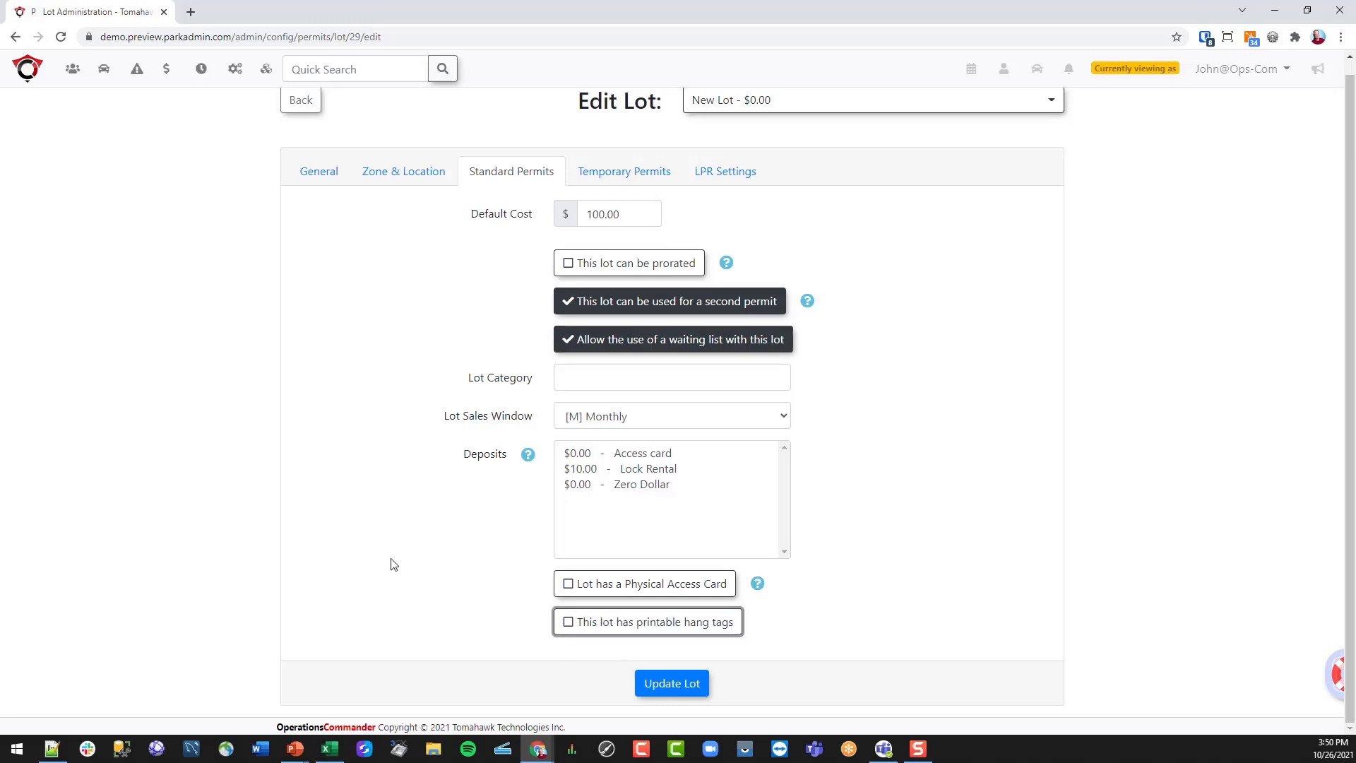
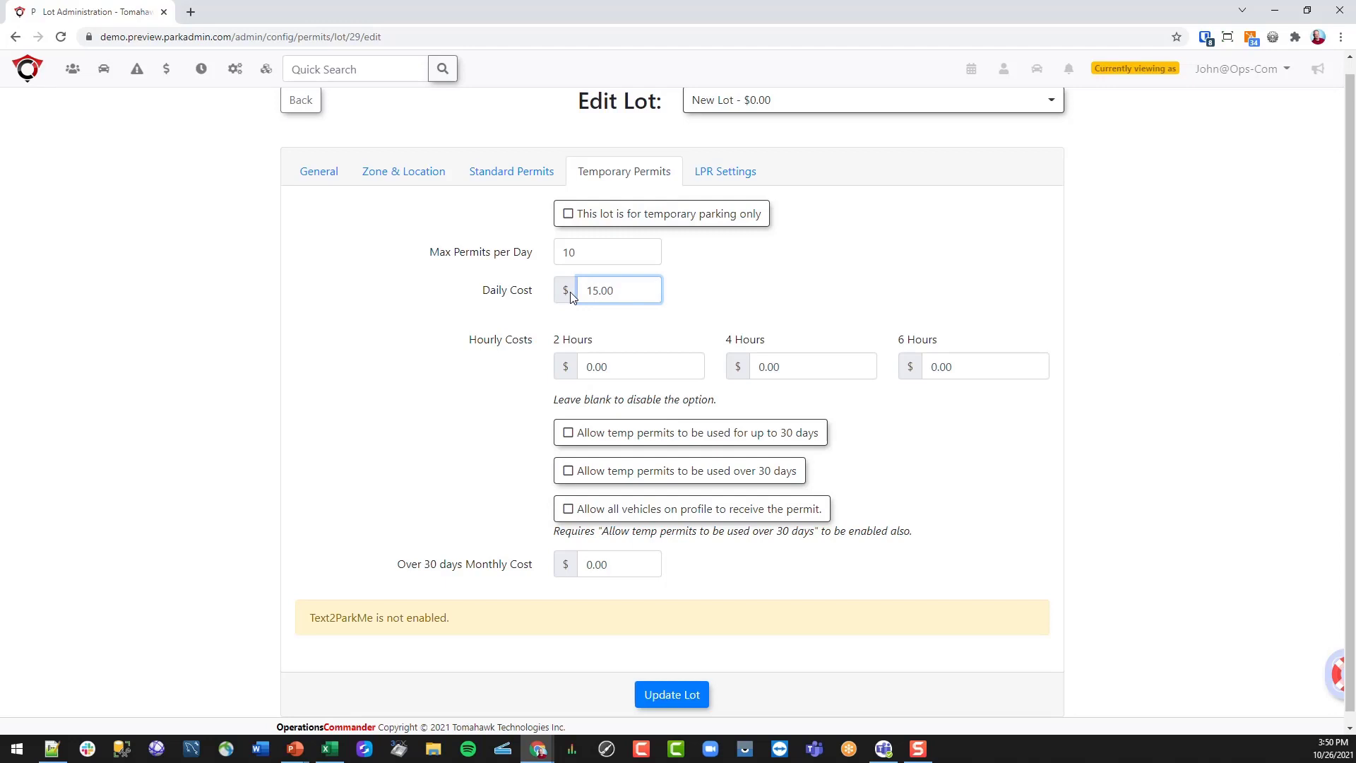
# - Set New Lot's 2, 4 and 6-hour temp permit costs to 3, 6 and 9
pyautogui.moveTo(596, 366); pyautogui.dragTo(587, 368)
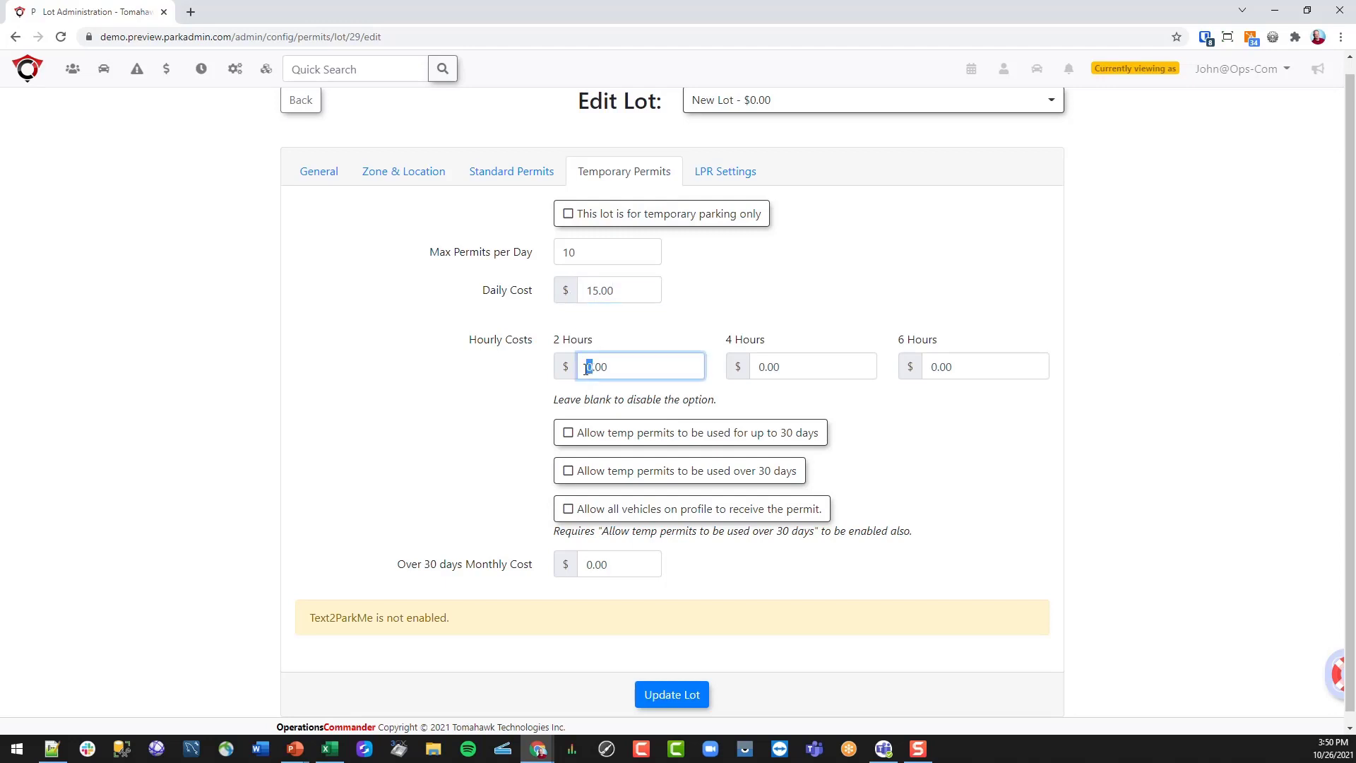
pyautogui.write('3')
pyautogui.moveTo(766, 366); pyautogui.dragTo(760, 367)
pyautogui.write('6')
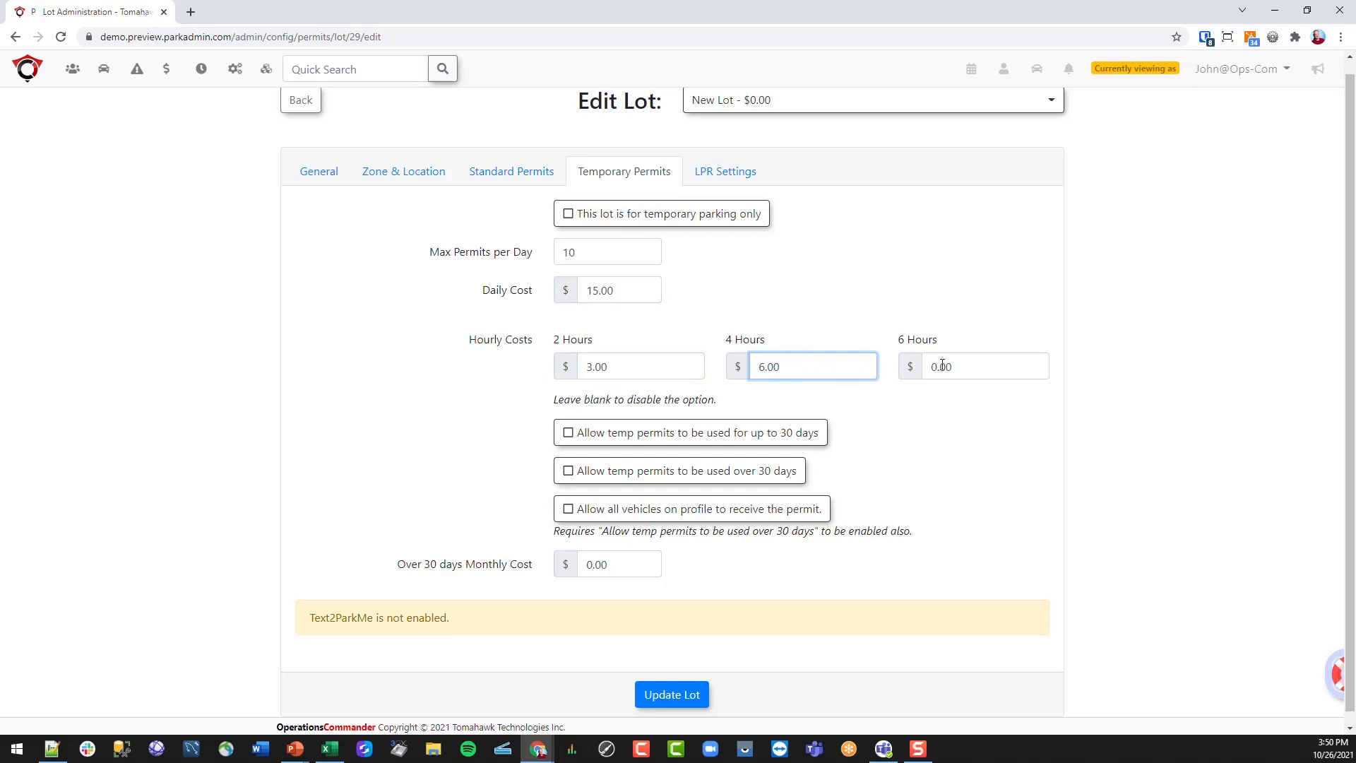
pyautogui.moveTo(939, 366); pyautogui.dragTo(931, 367)
pyautogui.write('9')
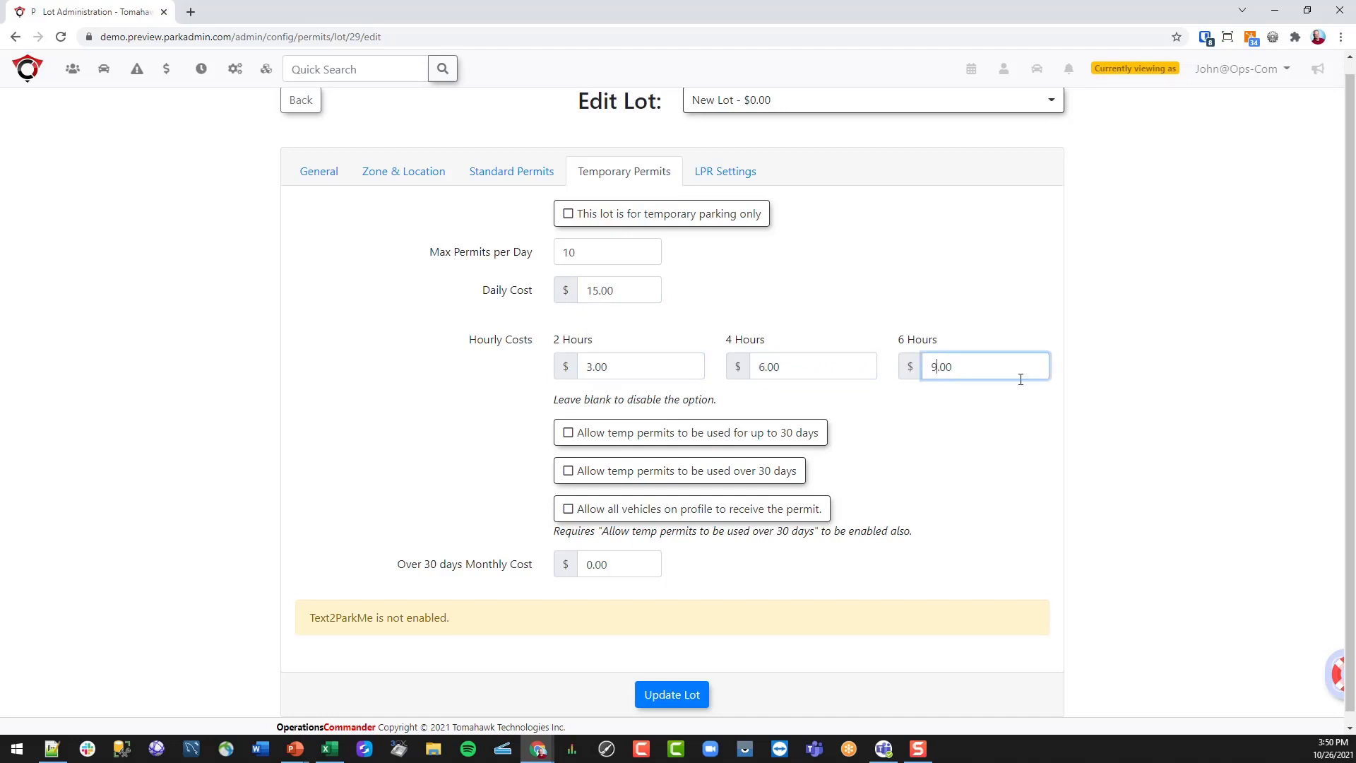
pyautogui.click(394, 403)
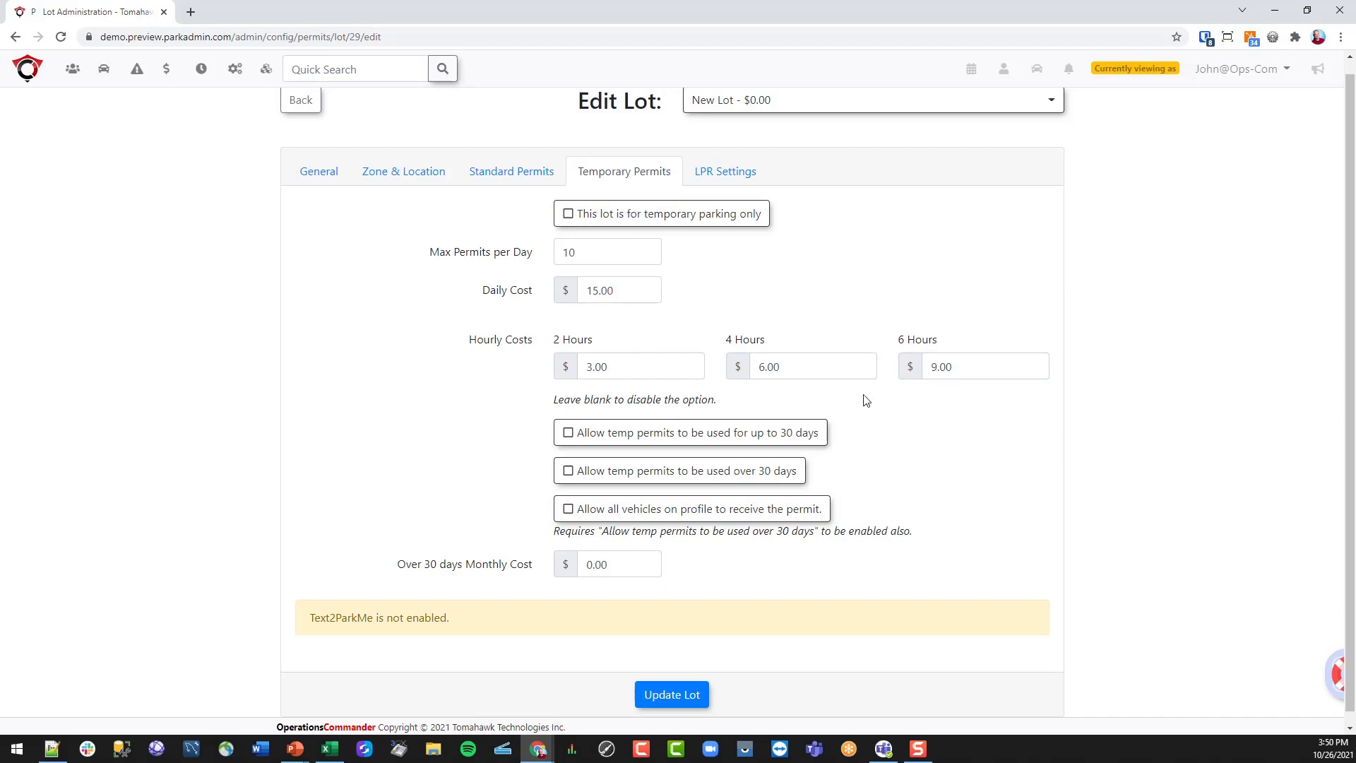
pyautogui.click(724, 227)
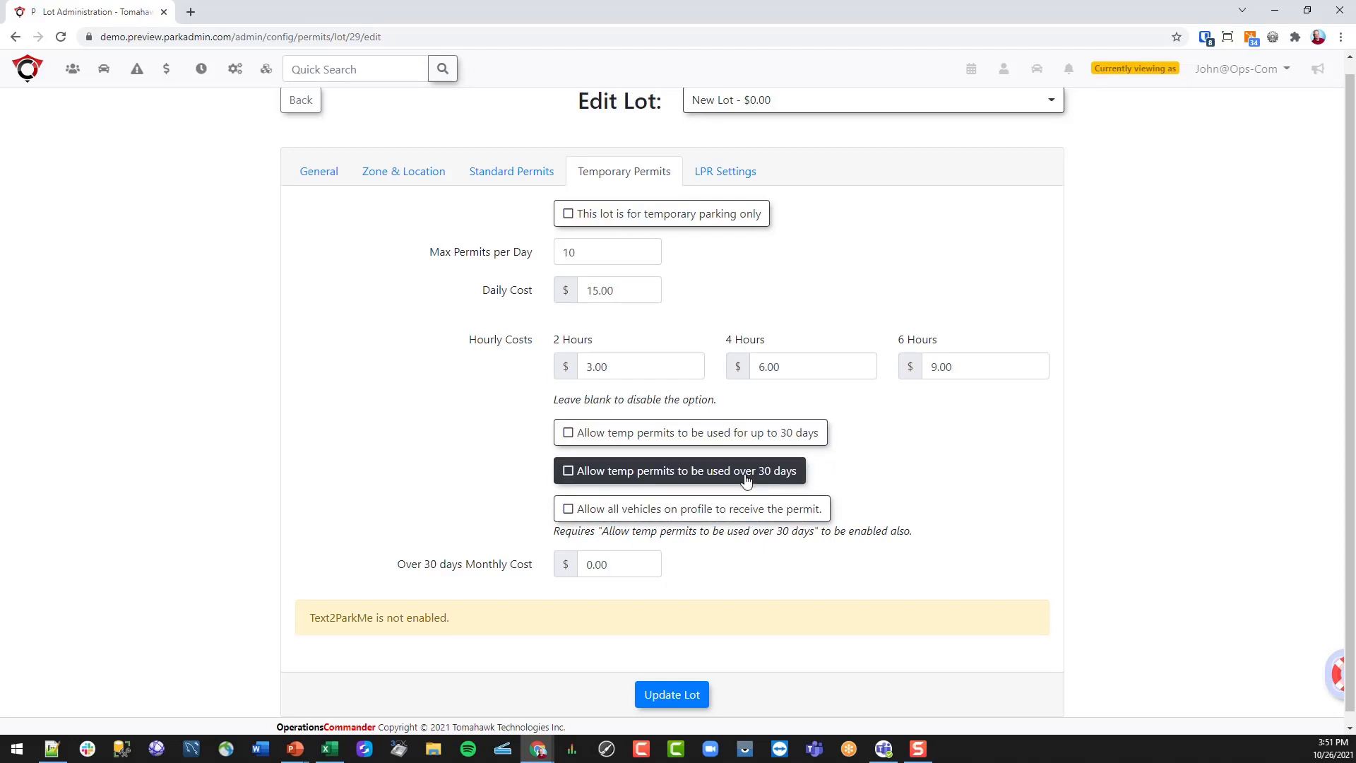
# - Allow over-30-day permits at 100.00 monthly for all vehicles and save the lot
pyautogui.click(648, 482)
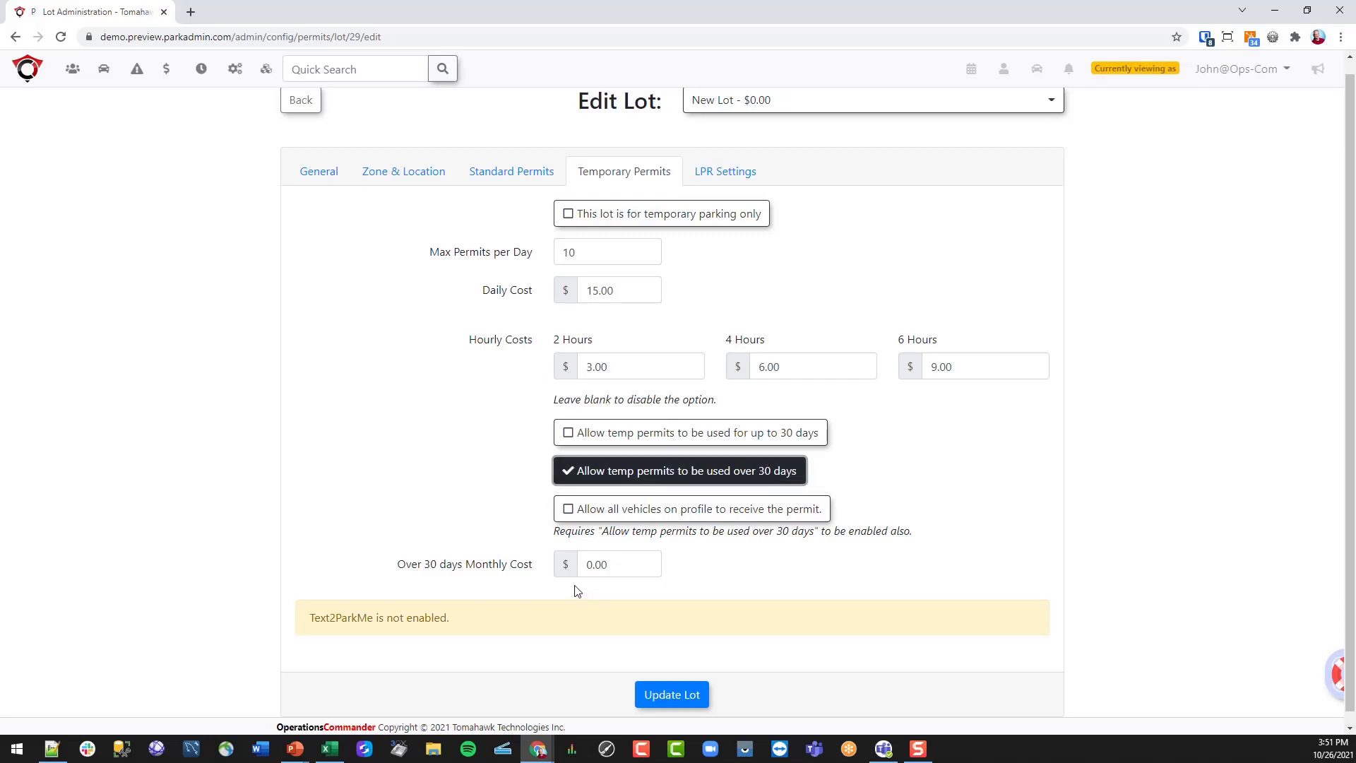
pyautogui.moveTo(592, 564); pyautogui.dragTo(571, 569)
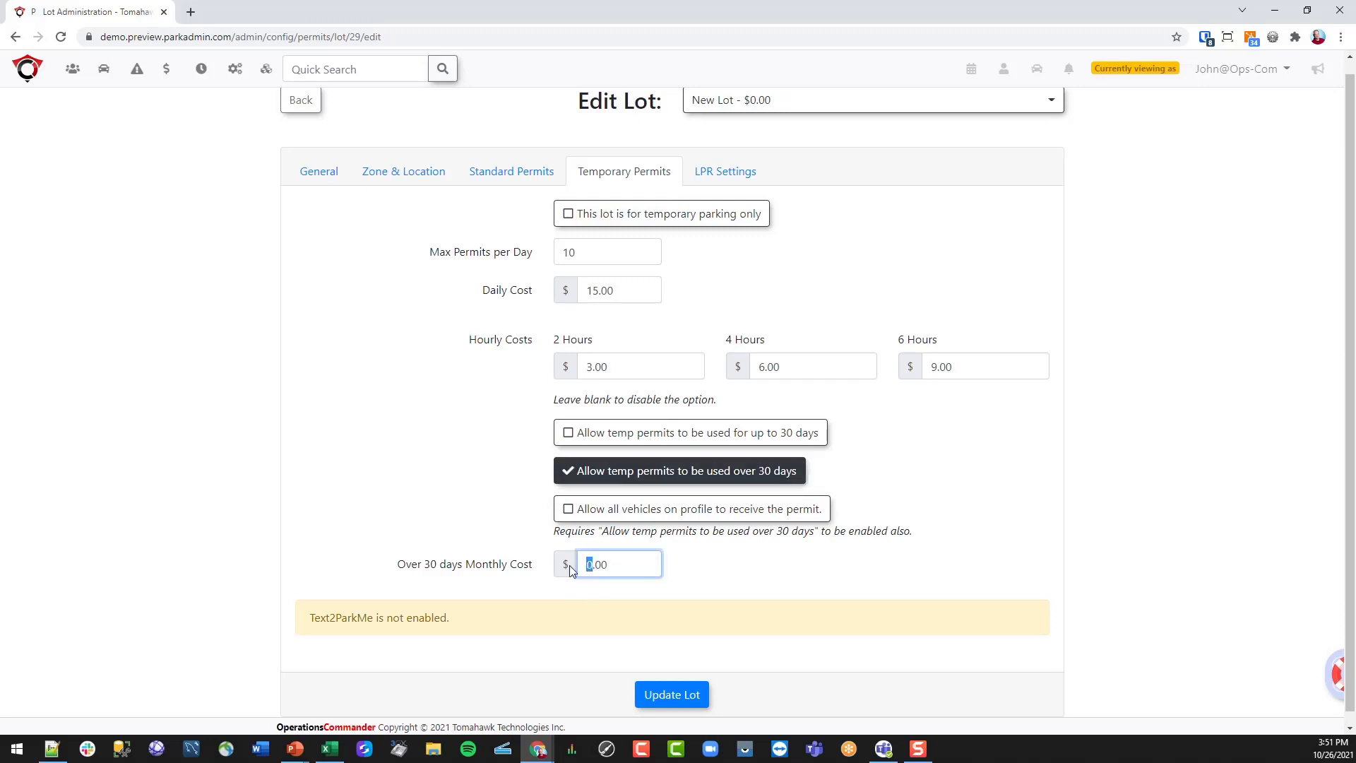
pyautogui.write('100')
pyautogui.click(434, 387)
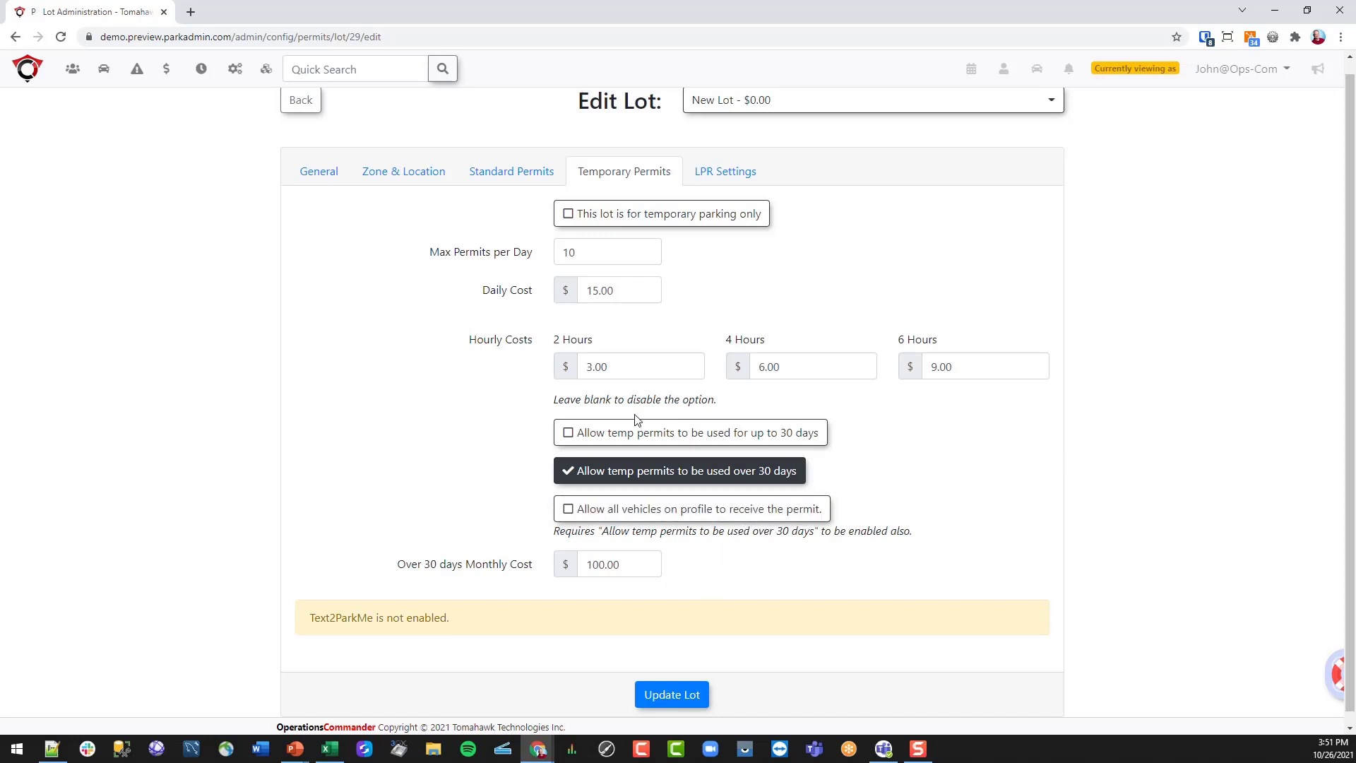
pyautogui.click(776, 514)
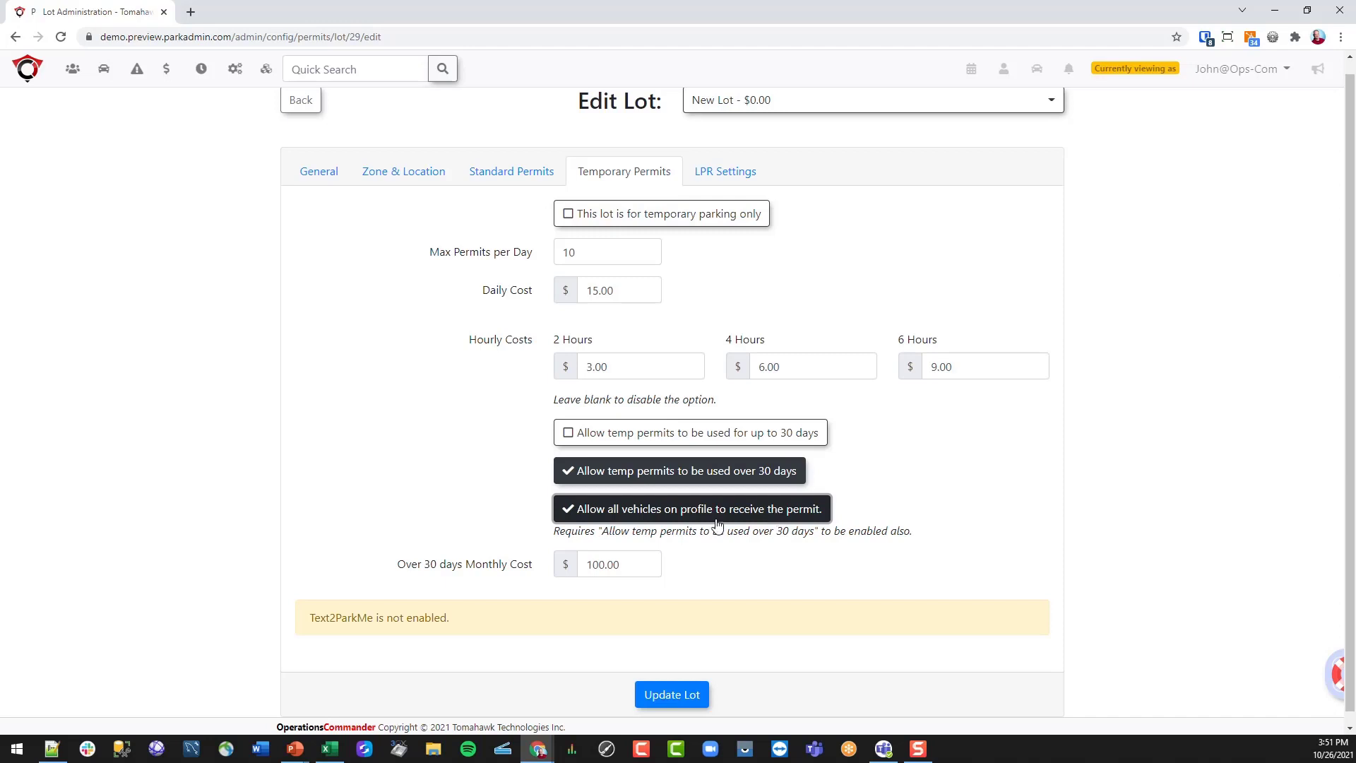
pyautogui.click(670, 696)
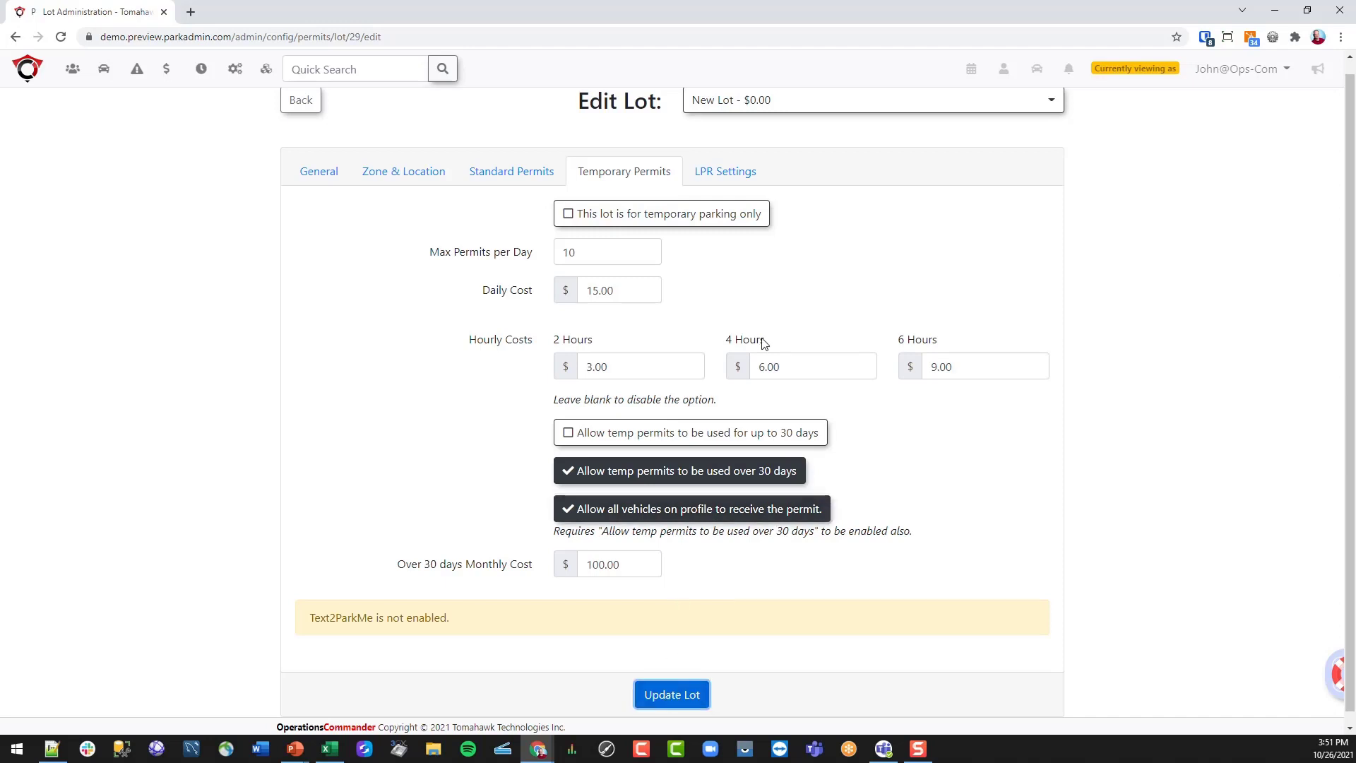
pyautogui.click(746, 176)
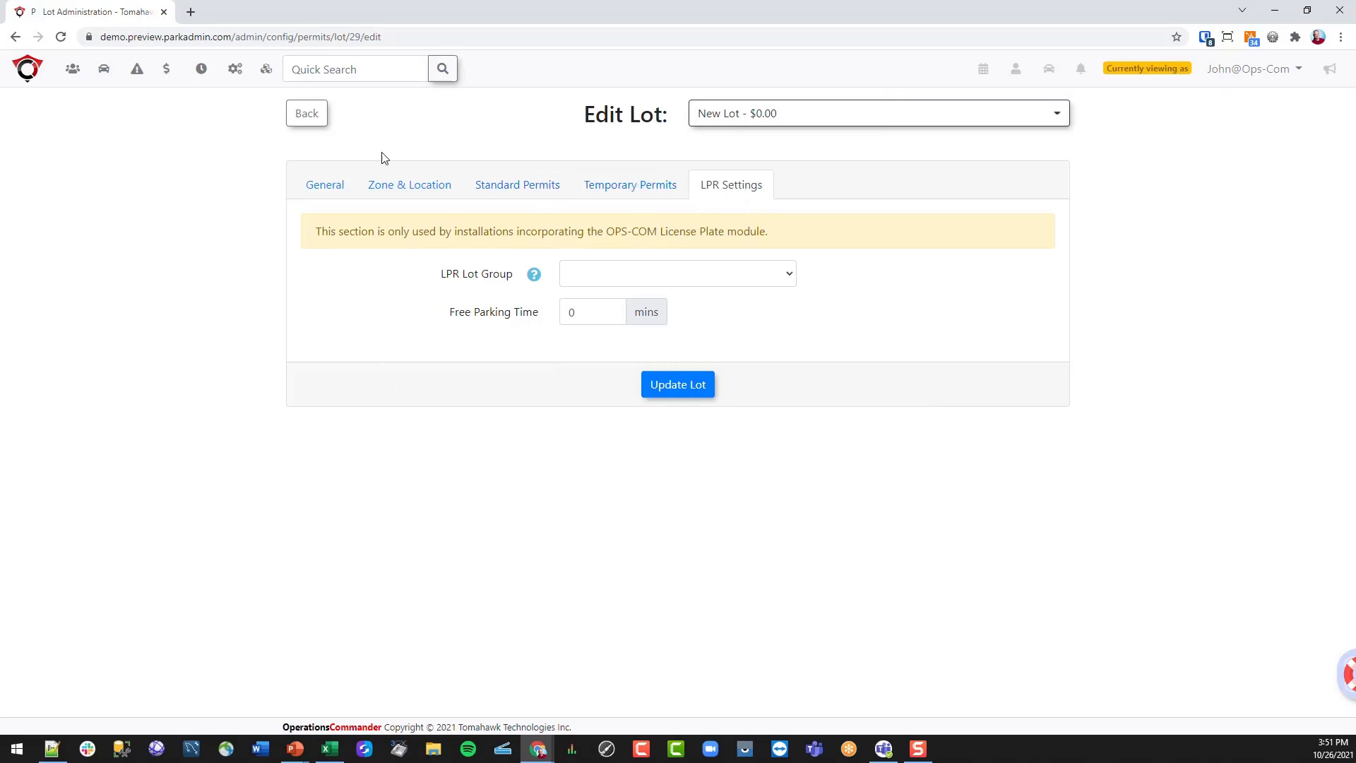
# - Return to the lot list and check which user types can get New Lot
pyautogui.click(305, 121)
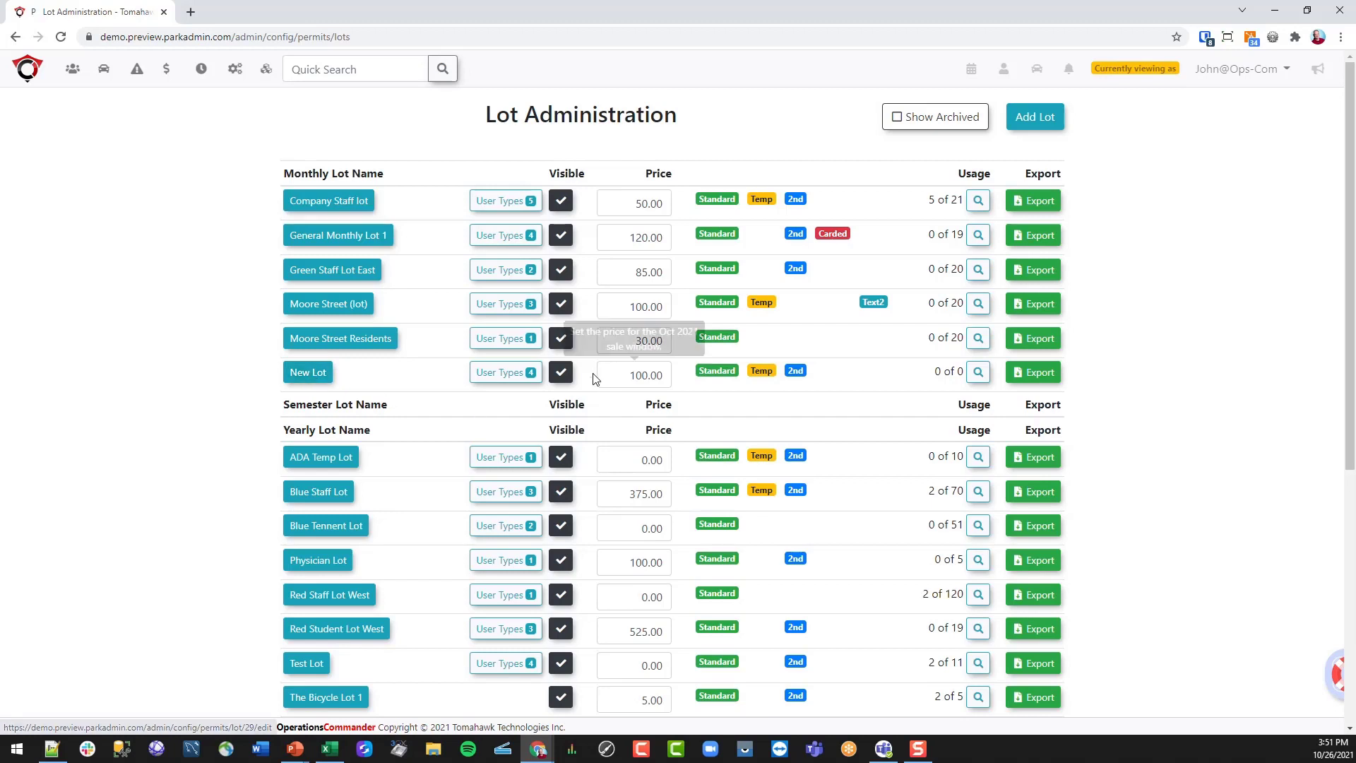
pyautogui.click(502, 374)
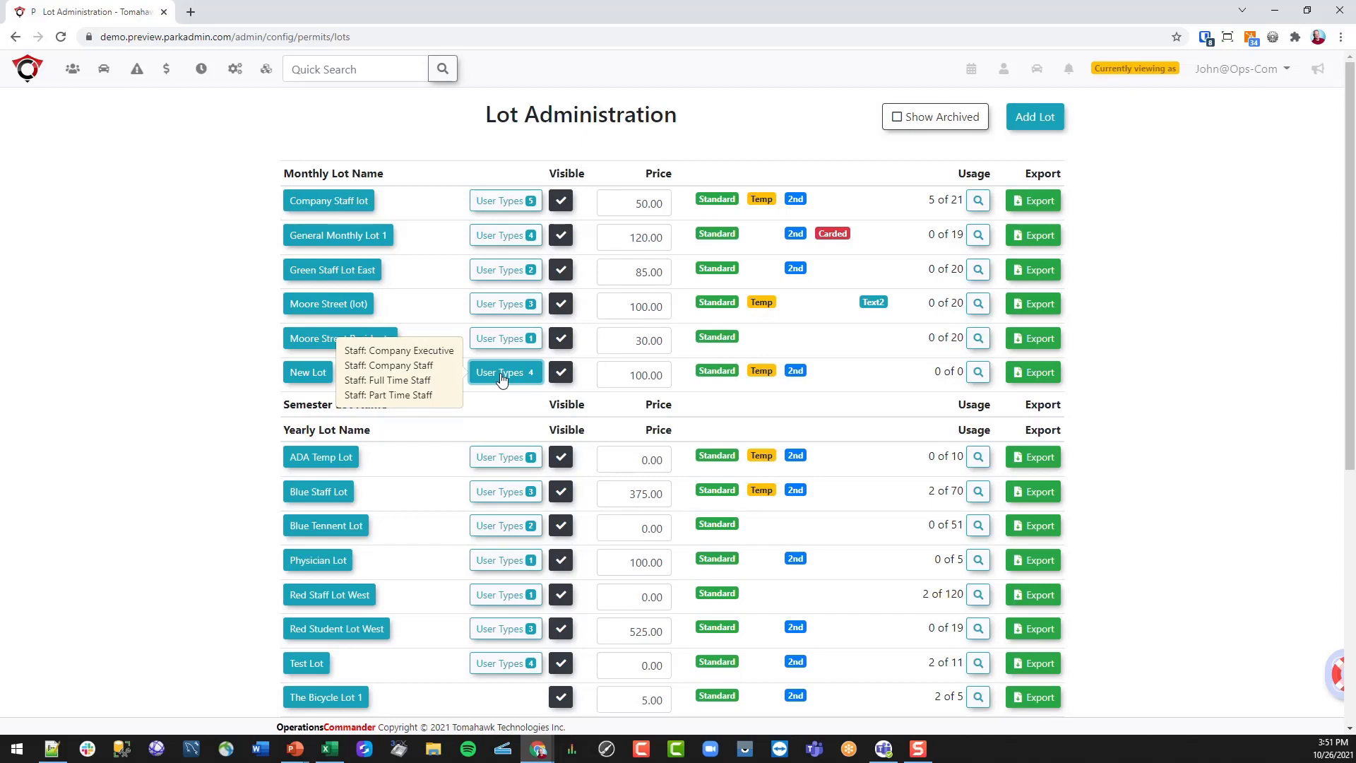
pyautogui.click(501, 378)
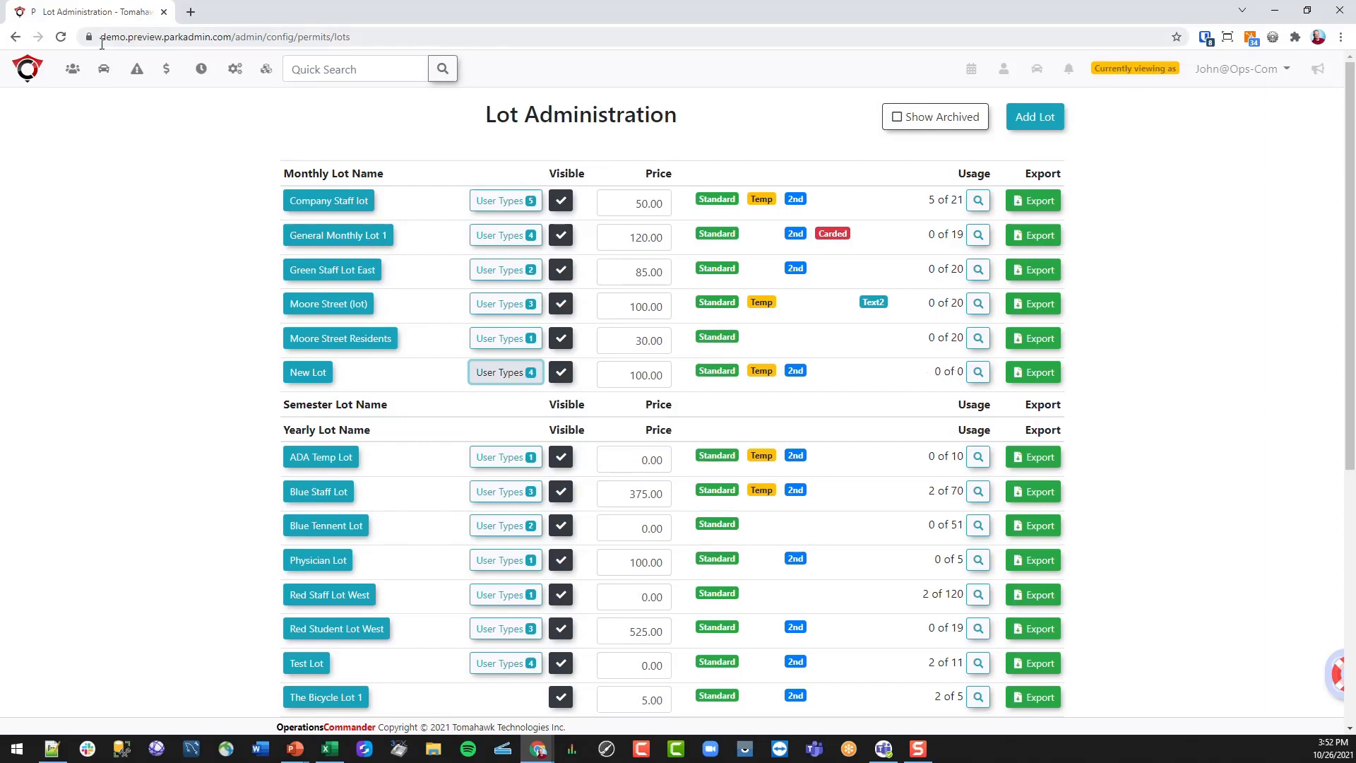
# - Go to Parking Management > Lot Administration > Allocate for permit numbers
pyautogui.click(104, 71)
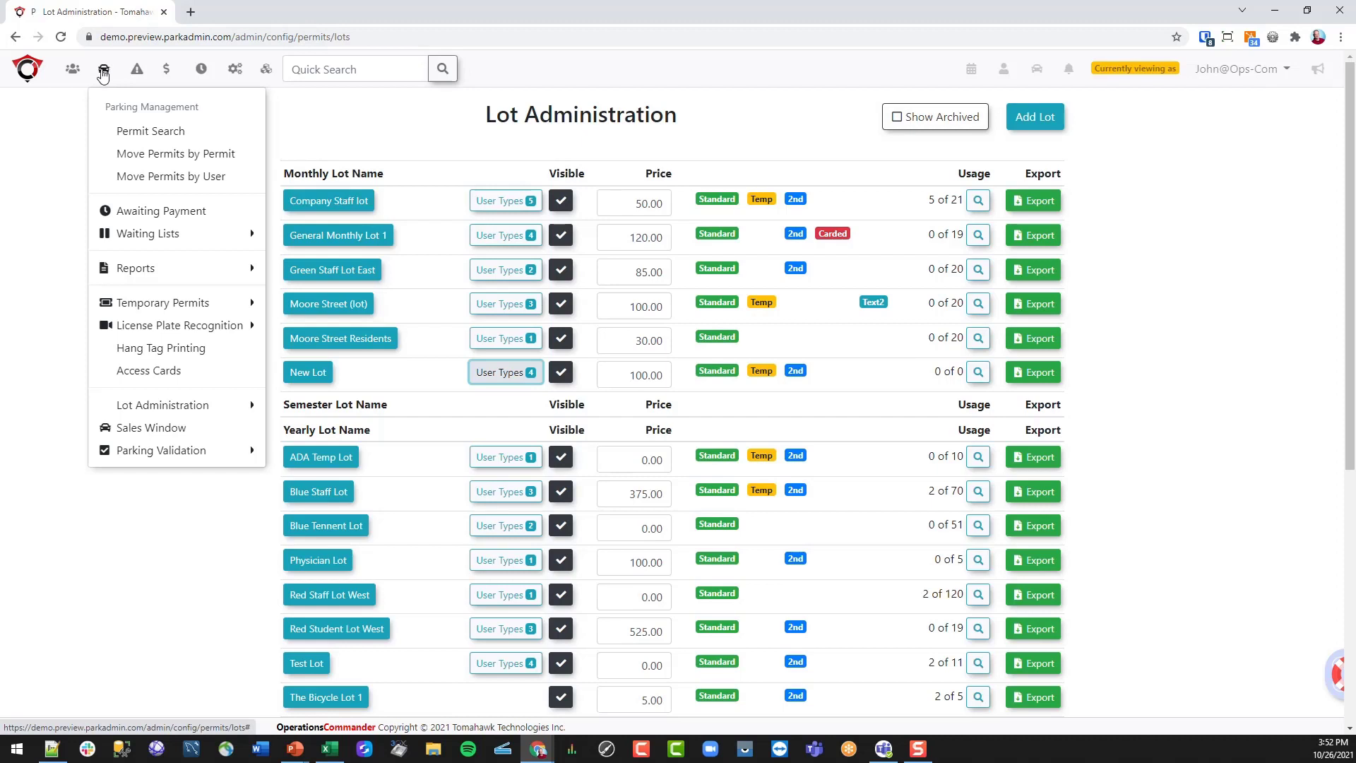
pyautogui.moveTo(175, 412)
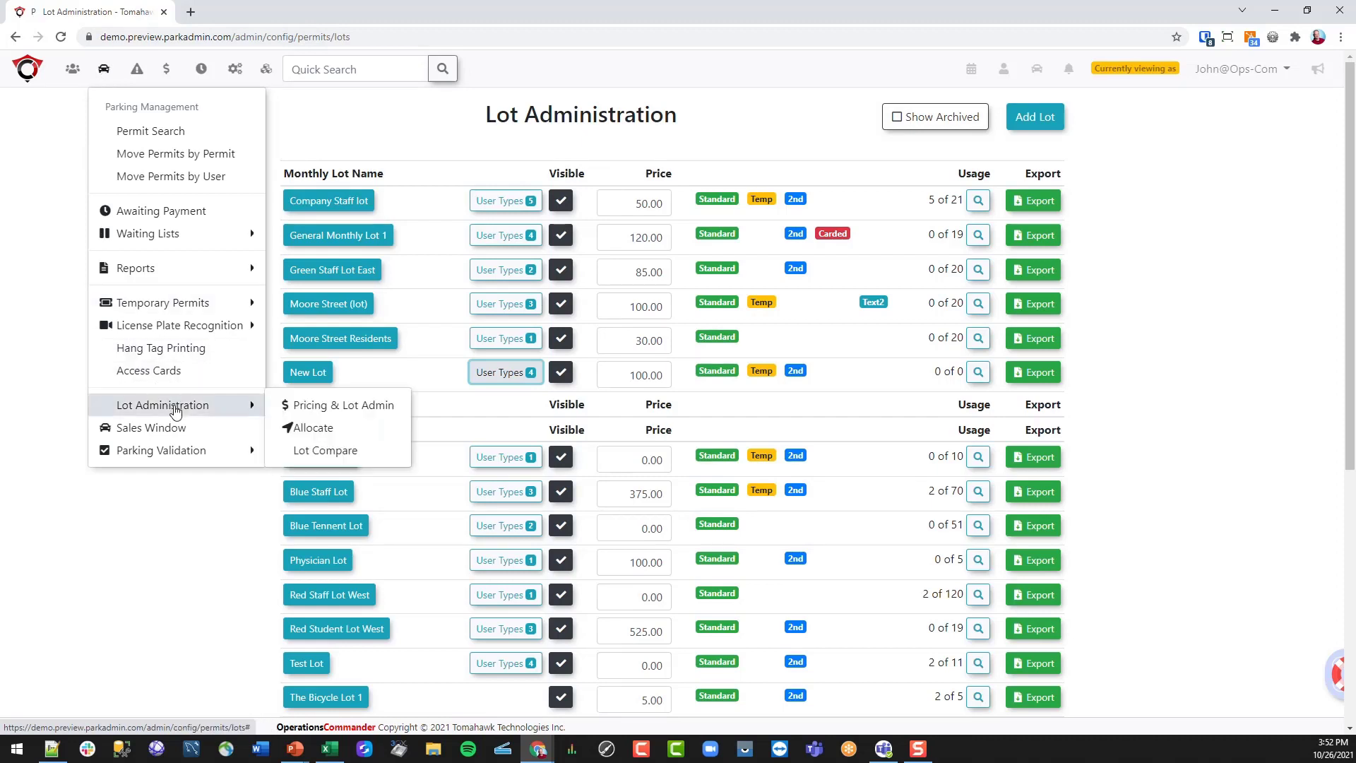
pyautogui.click(326, 428)
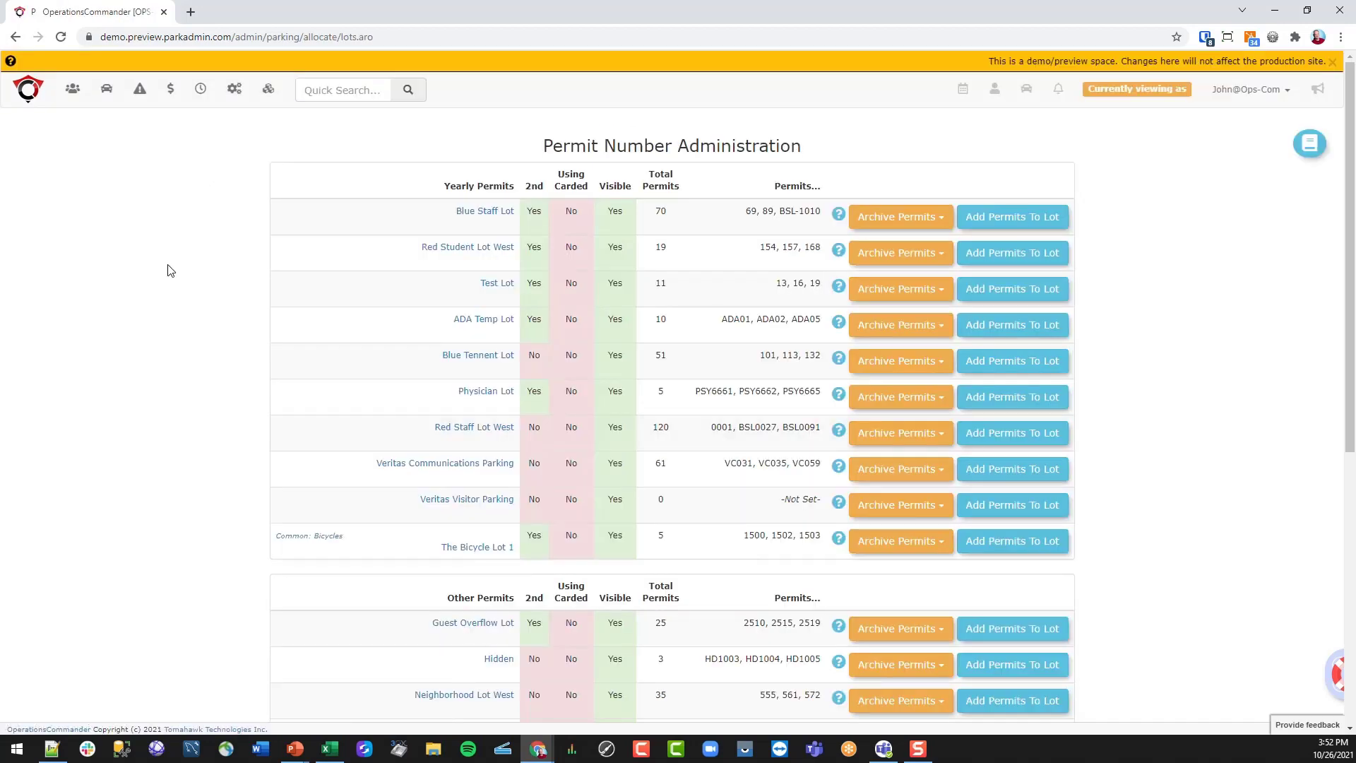
# - Review New Lot's existing permits, then start Add Permits To Lot for New Lot
pyautogui.scroll(-7, 170, 271)
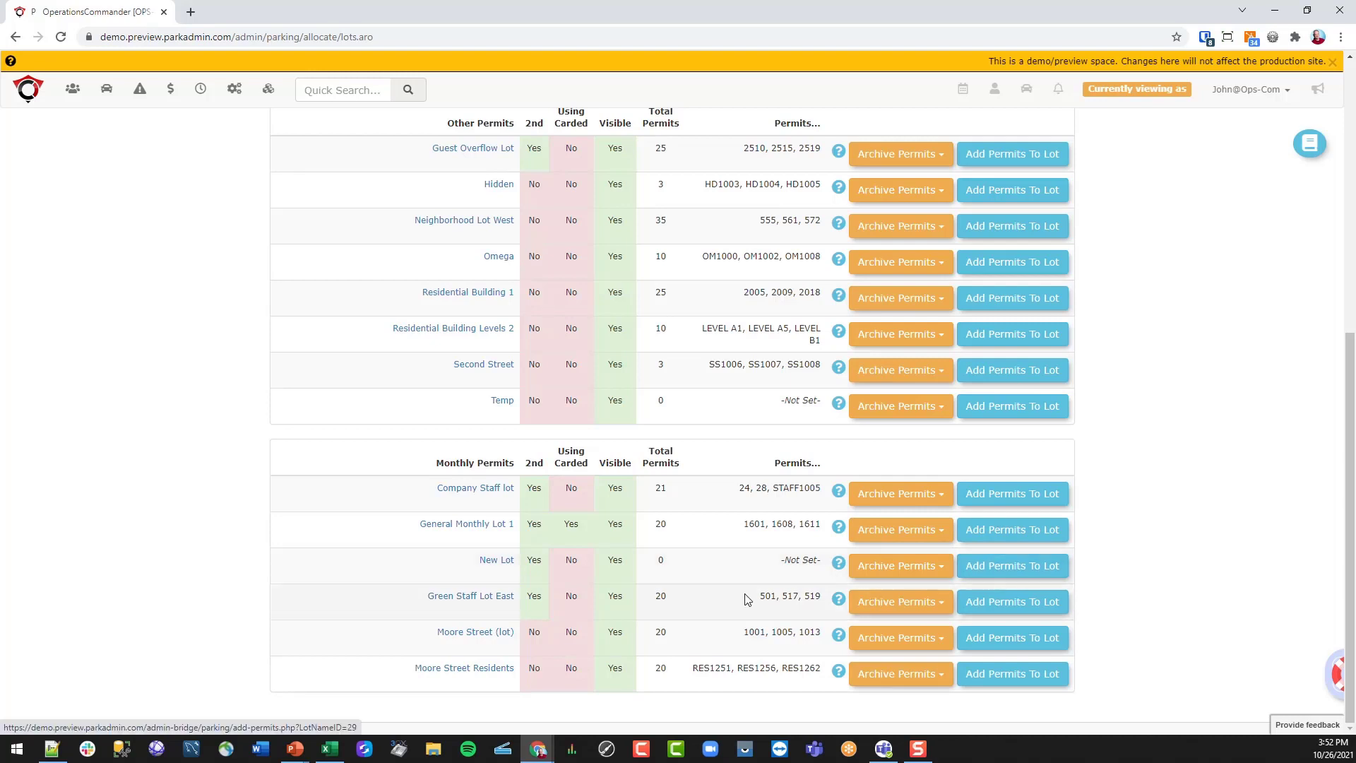
pyautogui.click(490, 561)
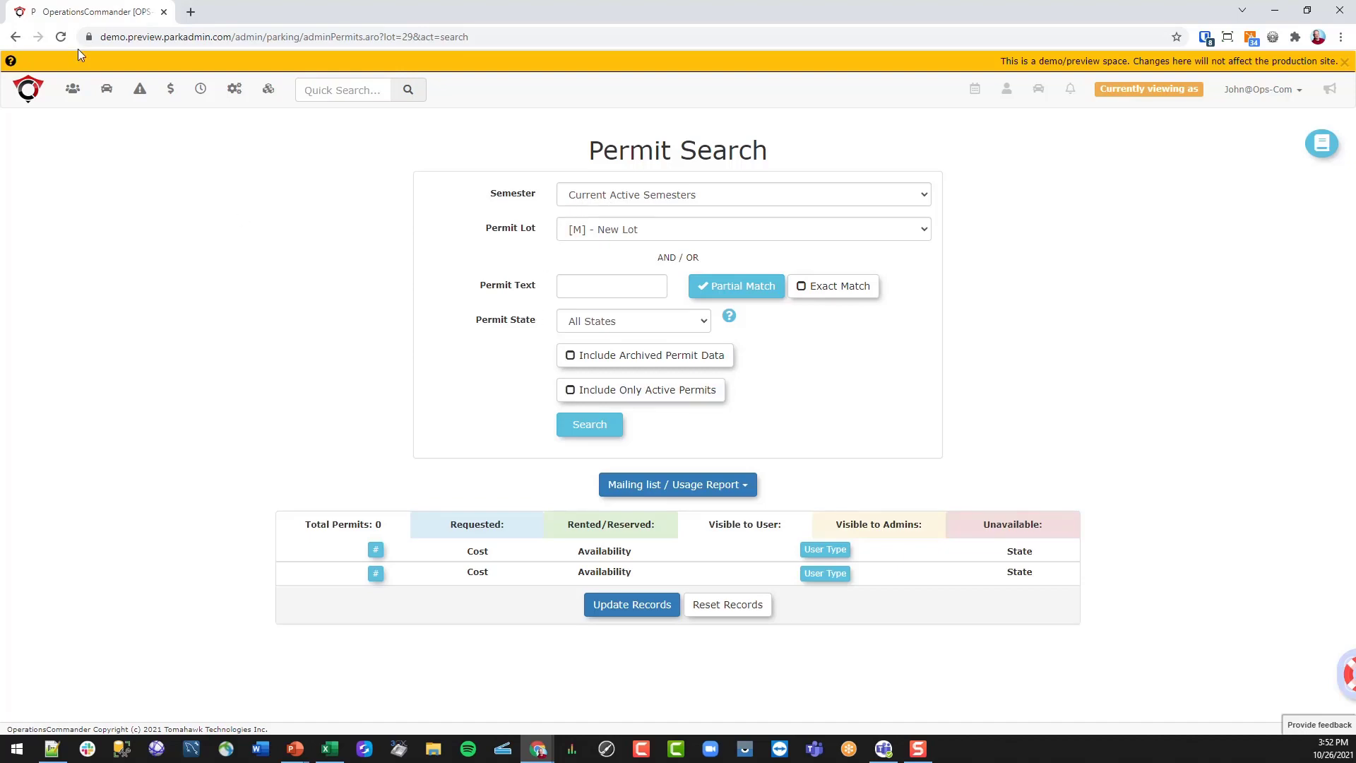
pyautogui.click(15, 37)
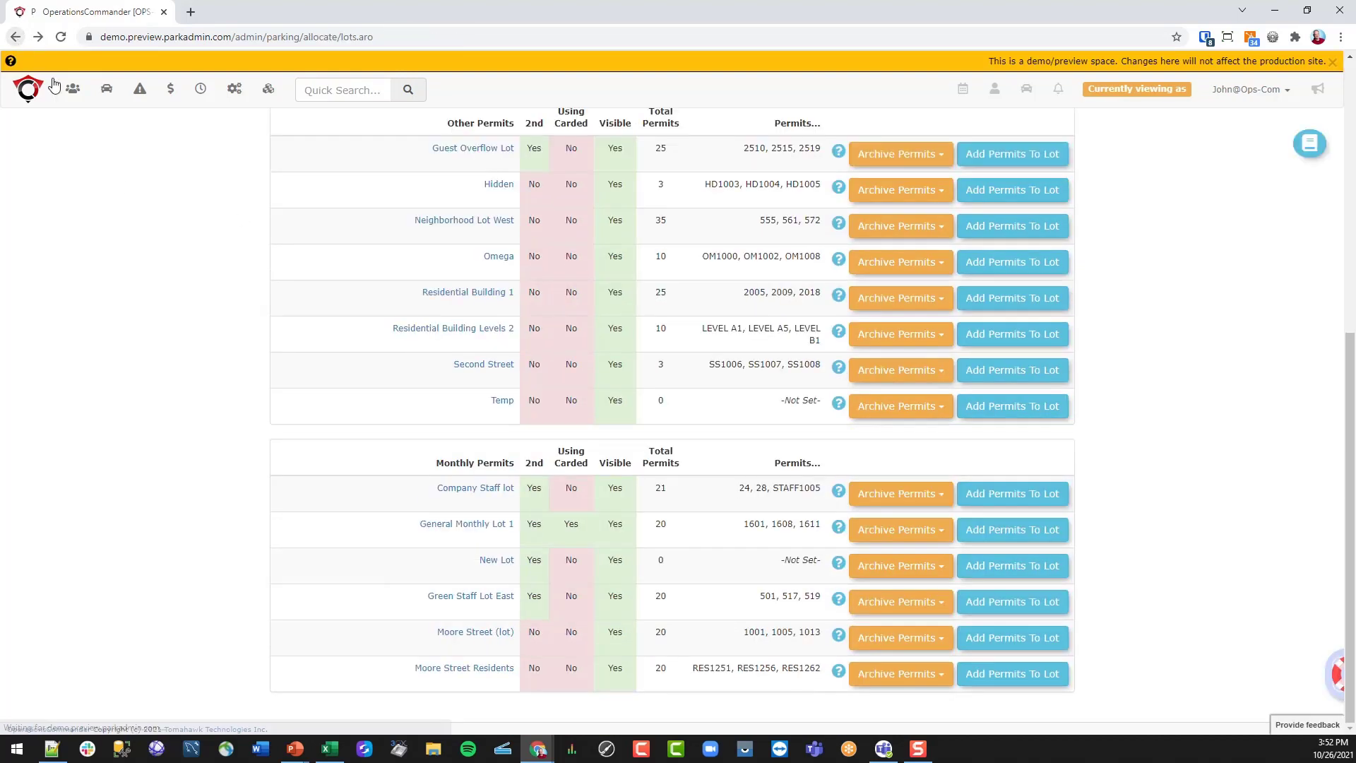
pyautogui.click(1026, 567)
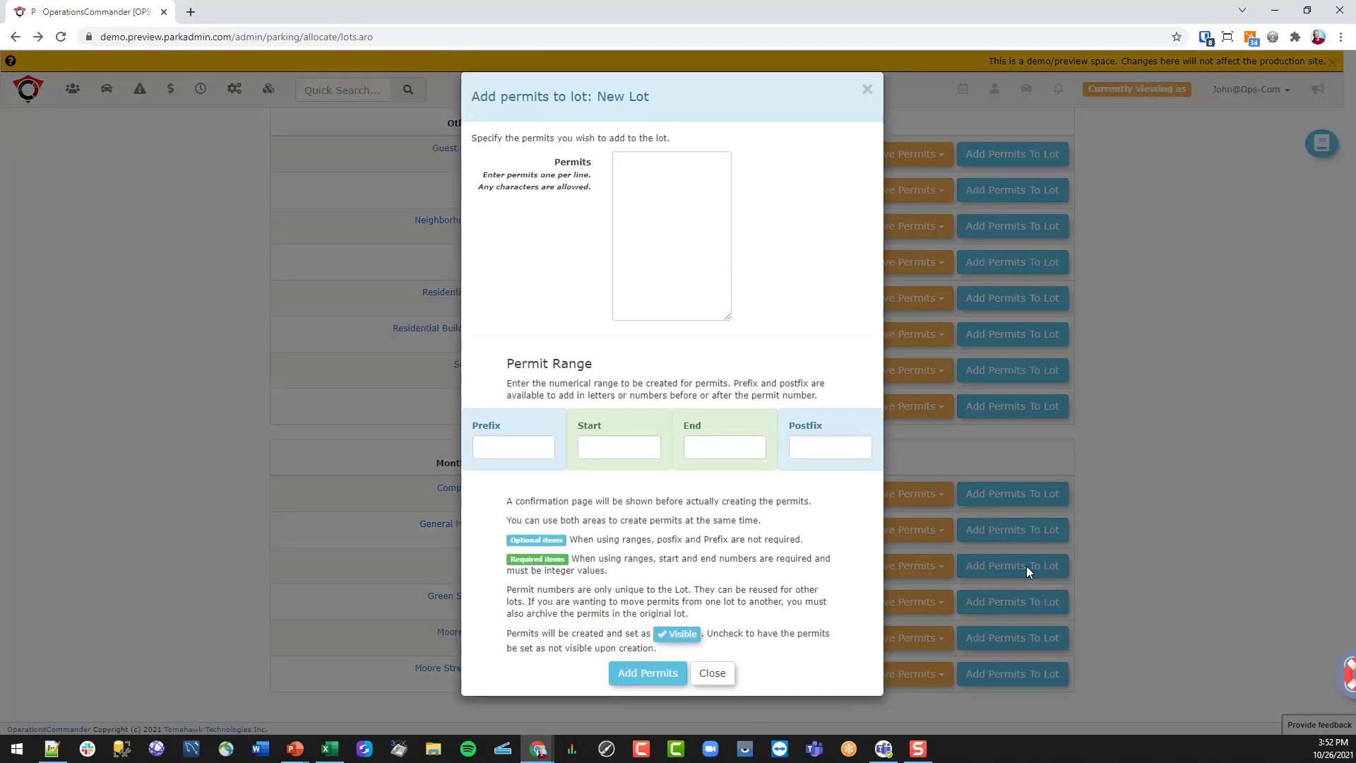
pyautogui.click(630, 167)
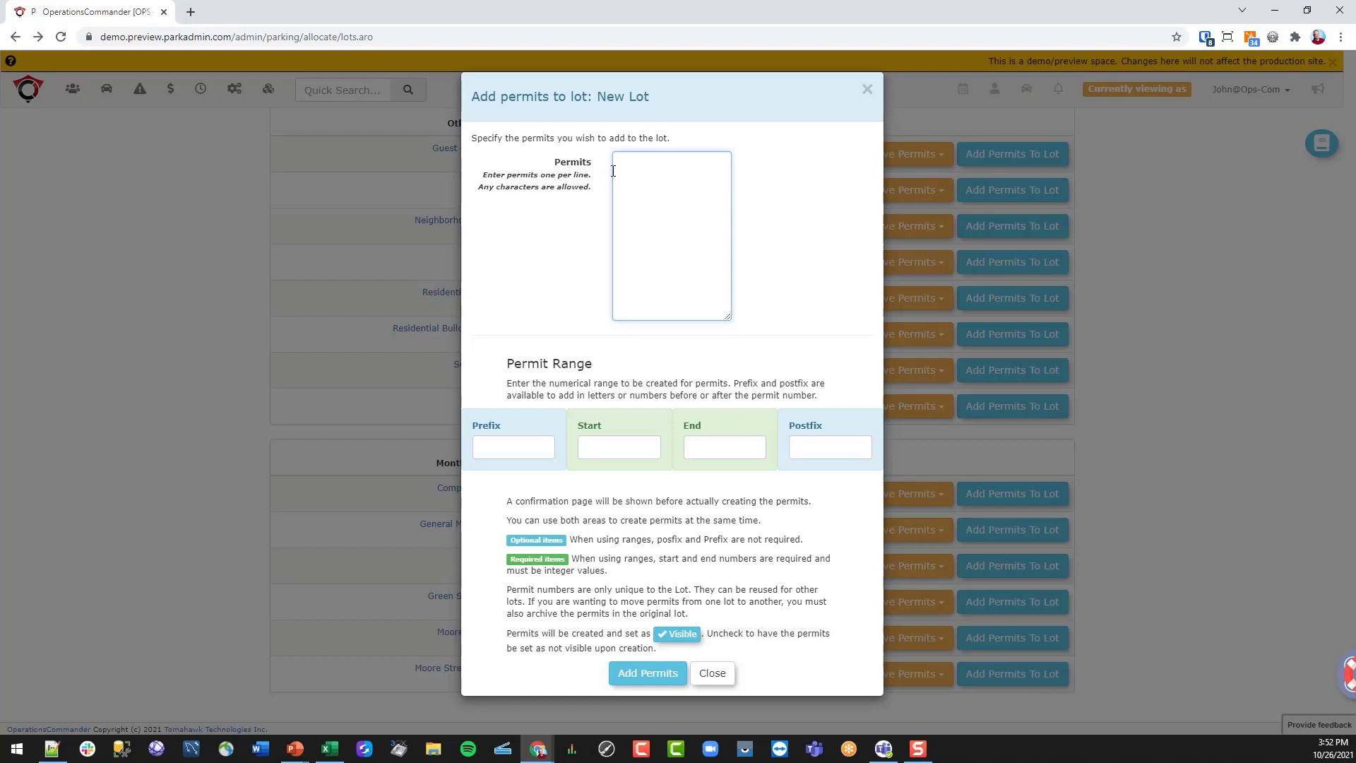
pyautogui.write('1234 2345 888')
pyautogui.write('NL-1234')
pyautogui.moveTo(674, 213); pyautogui.dragTo(601, 161)
pyautogui.press('BackSpace')
# - Create the permit range NL100 to NL120 and confirm the 21 new permits
pyautogui.click(530, 445)
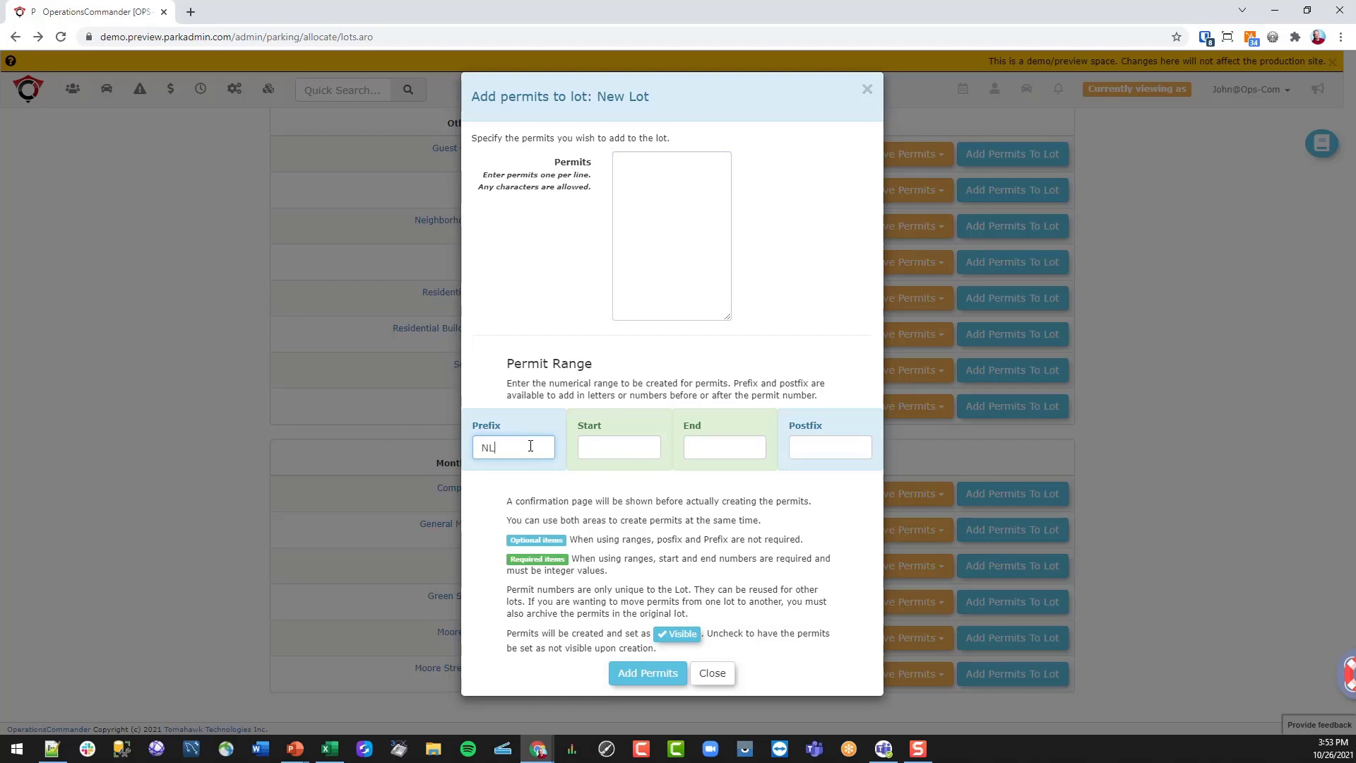
pyautogui.click(618, 446)
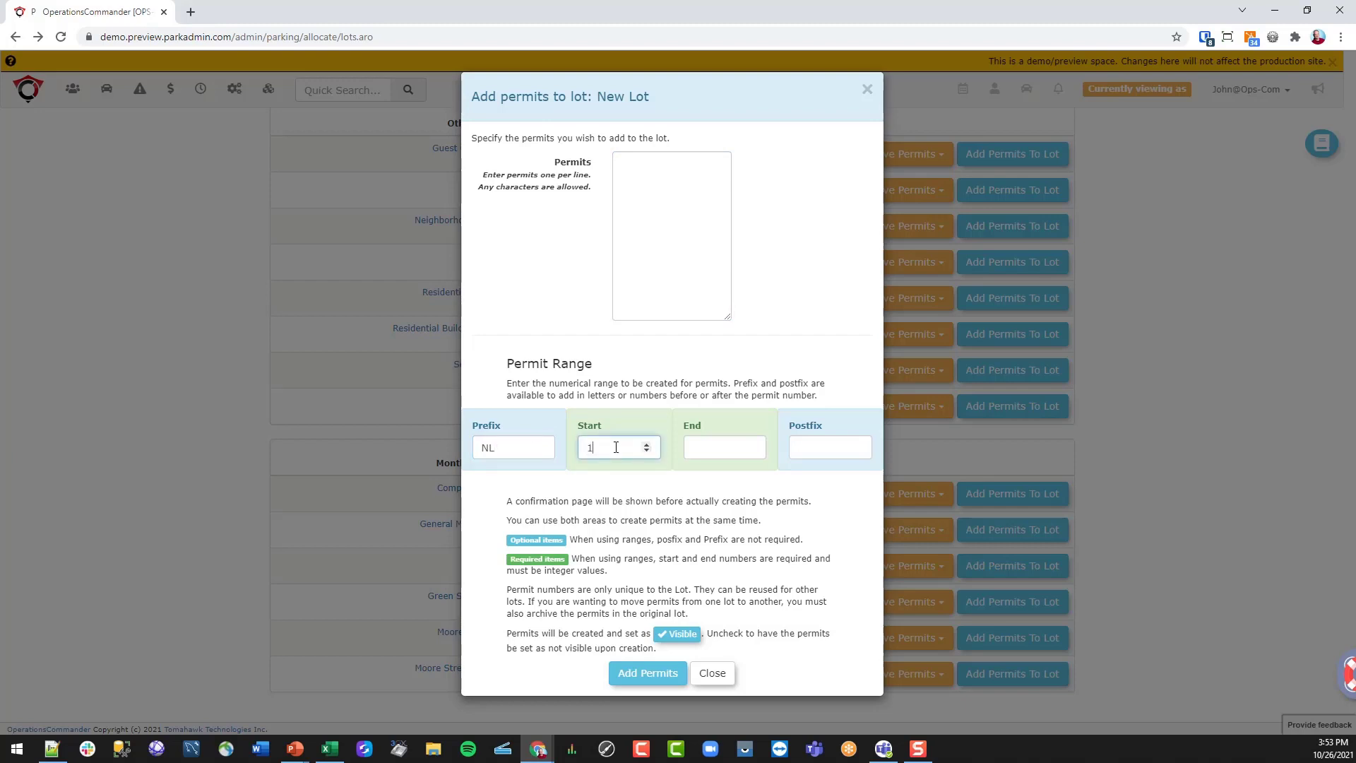
pyautogui.click(710, 446)
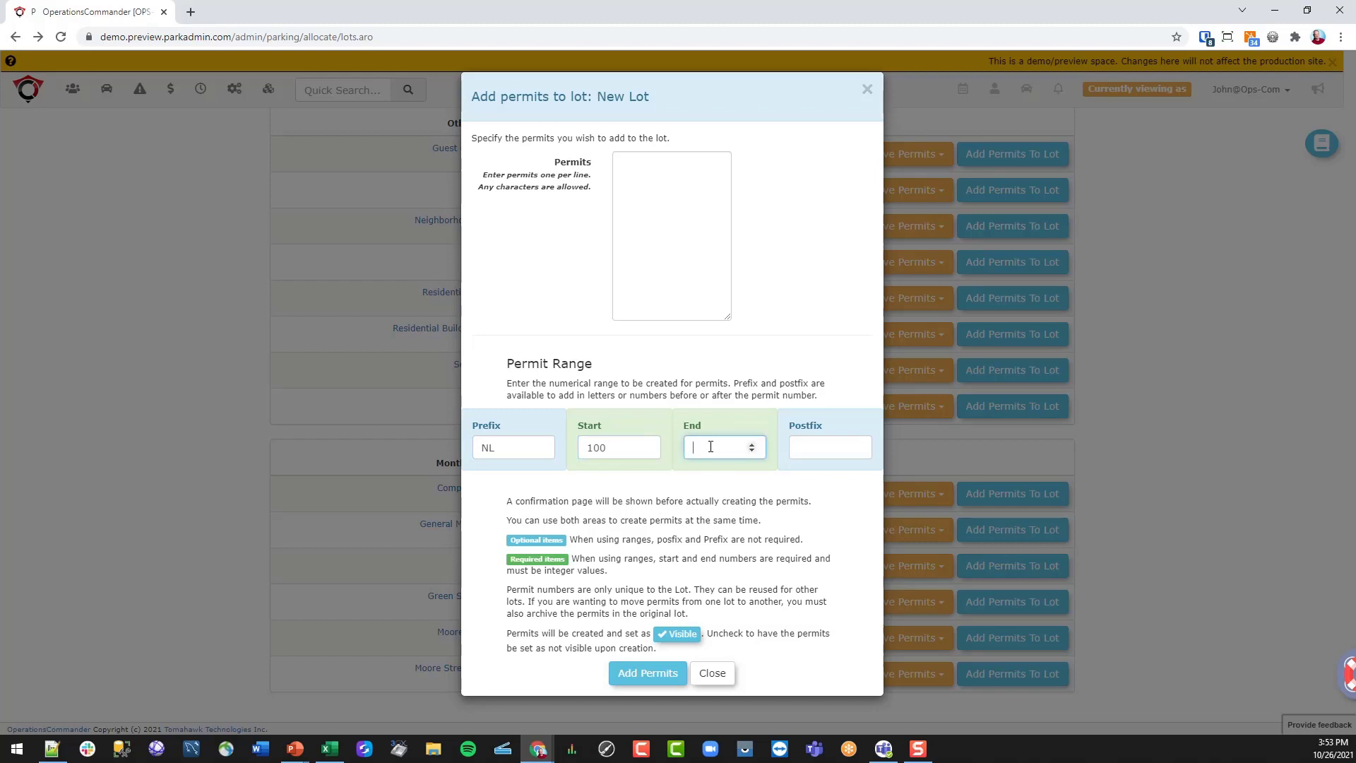
pyautogui.write('120')
pyautogui.click(642, 673)
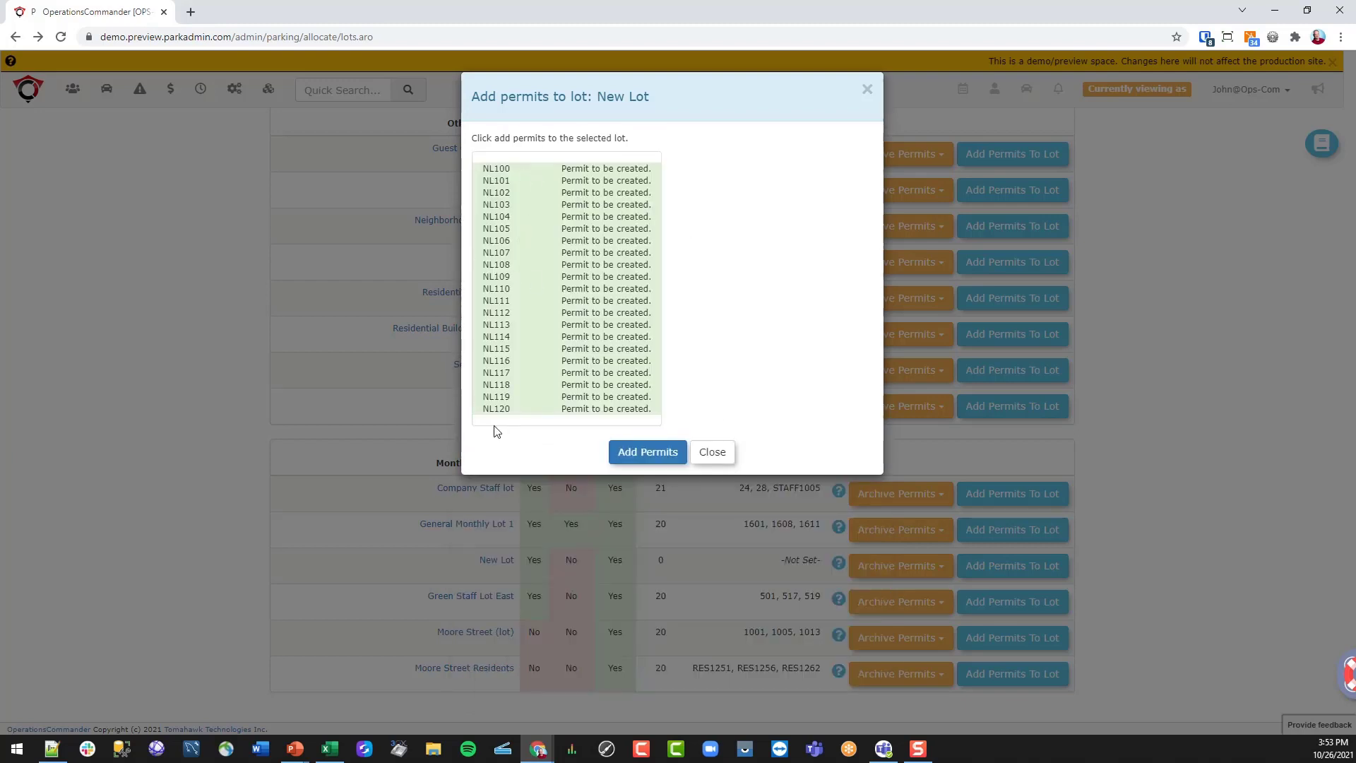
pyautogui.click(651, 457)
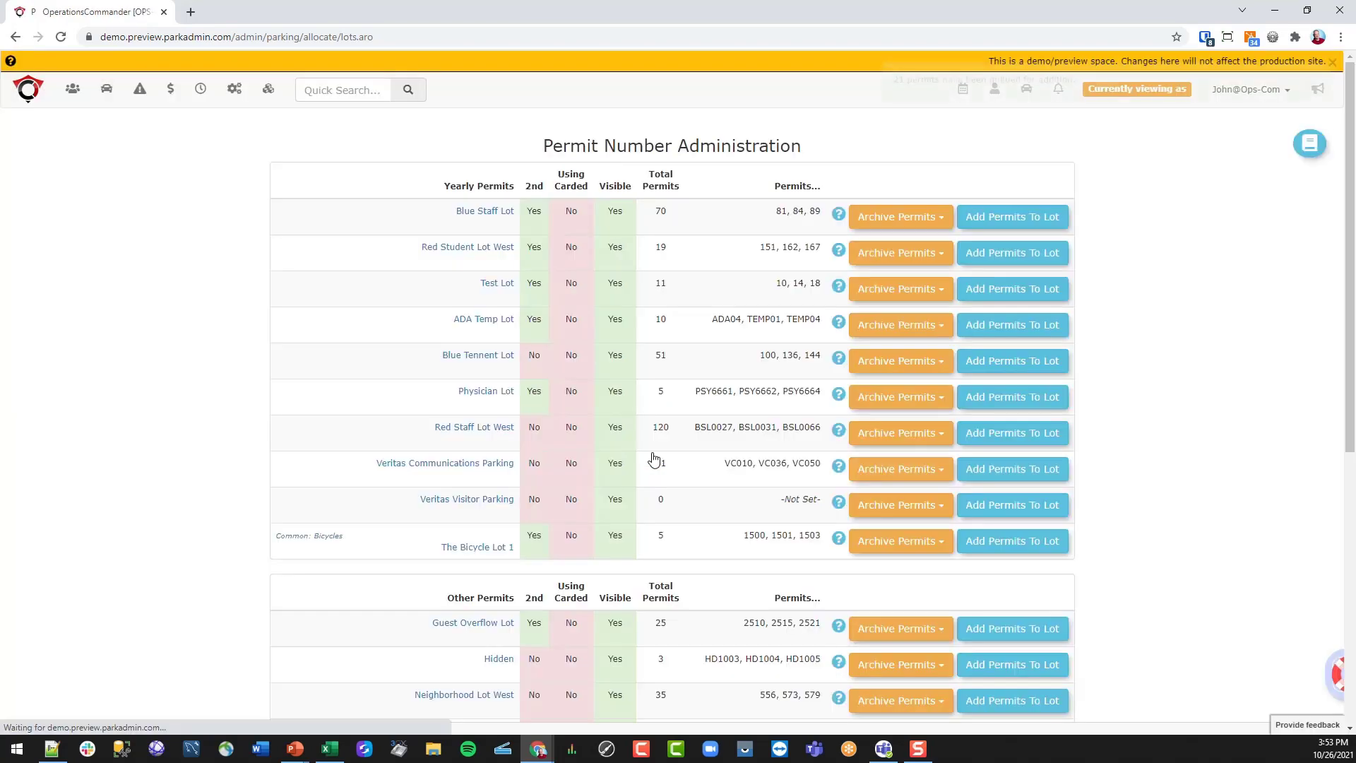
# - In New Lot's permit list, untick Available for NL100–NL103 and update the records
pyautogui.scroll(-7, 358, 397)
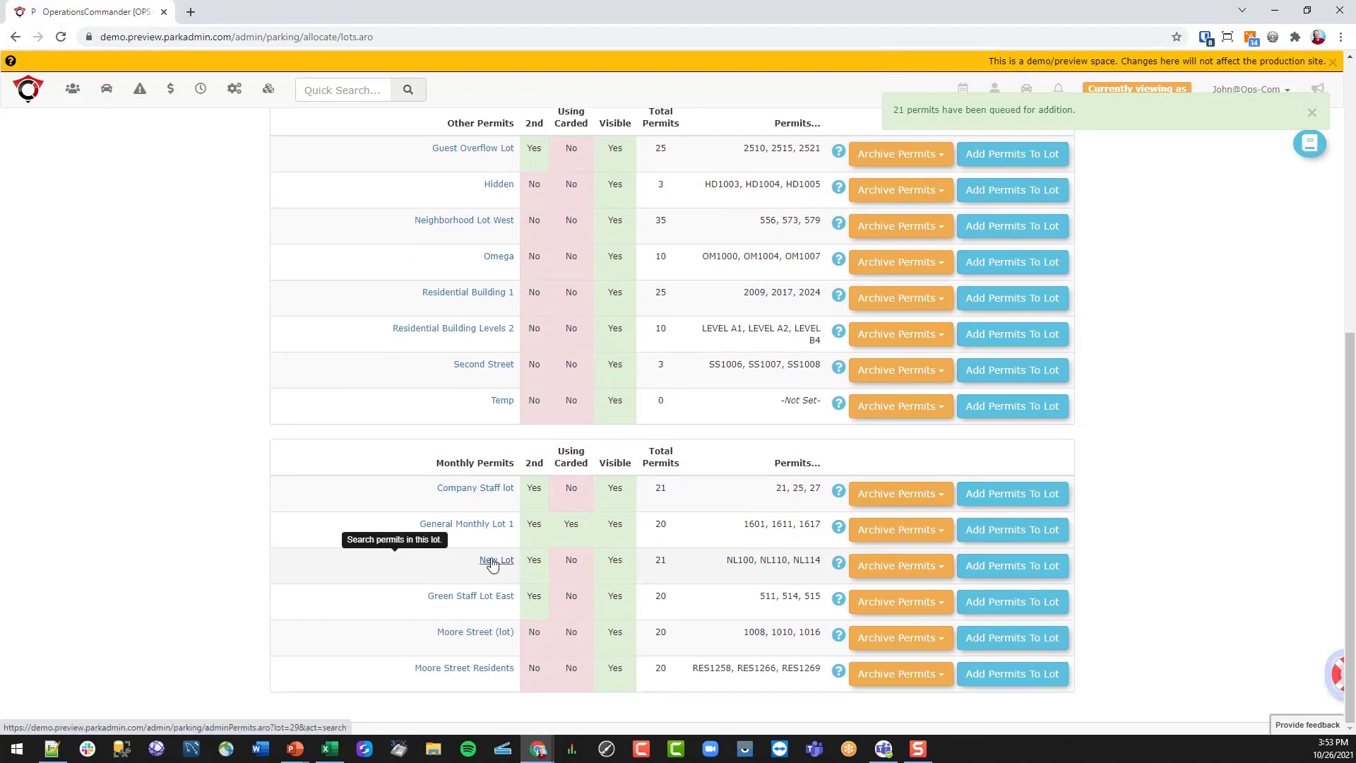
pyautogui.click(494, 561)
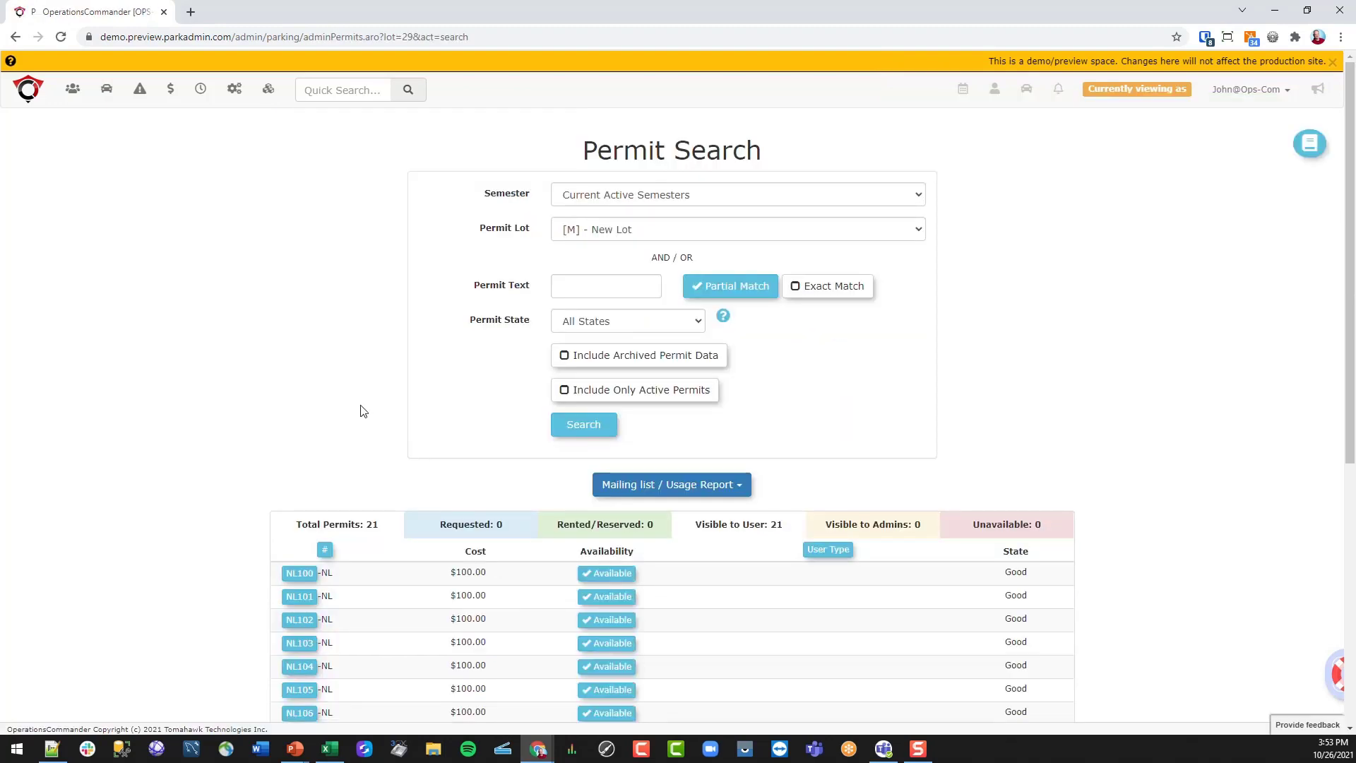
pyautogui.scroll(-6, 192, 431)
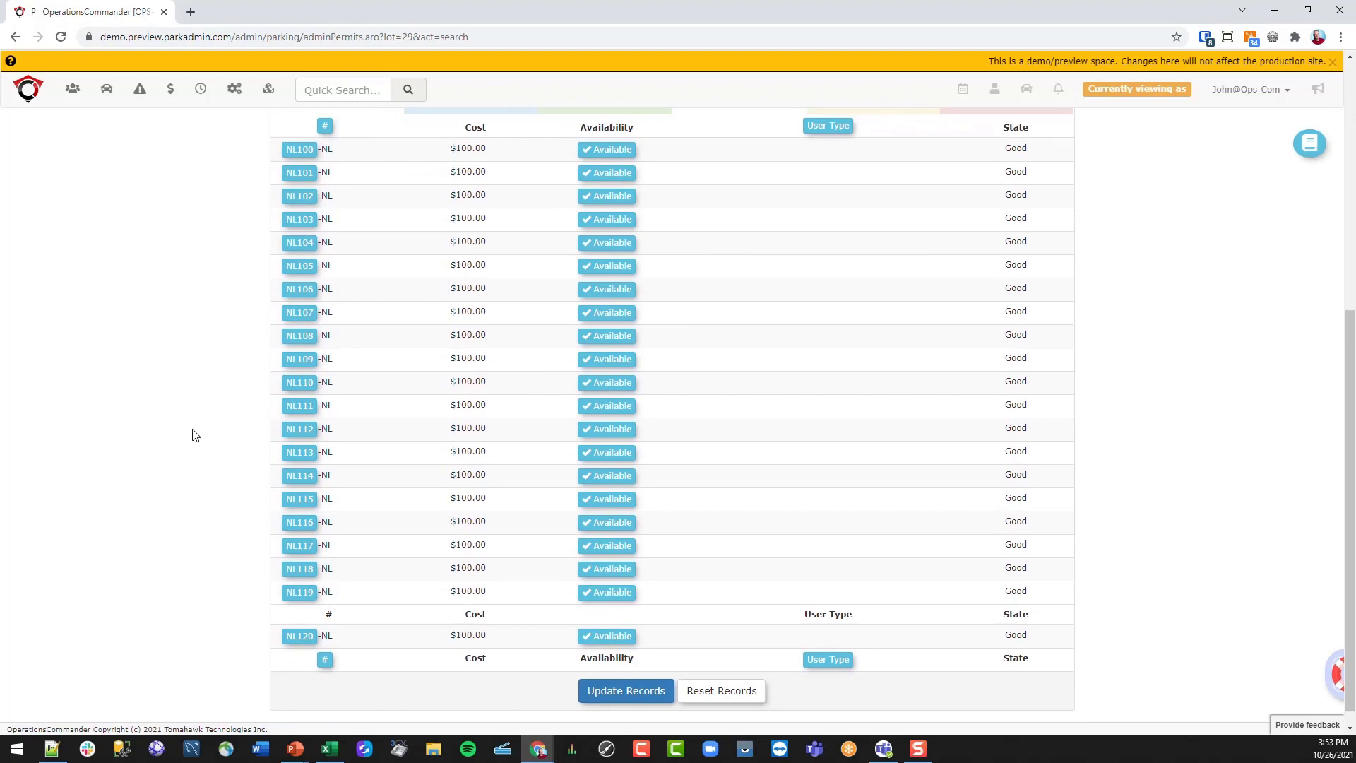
pyautogui.scroll(1, 196, 435)
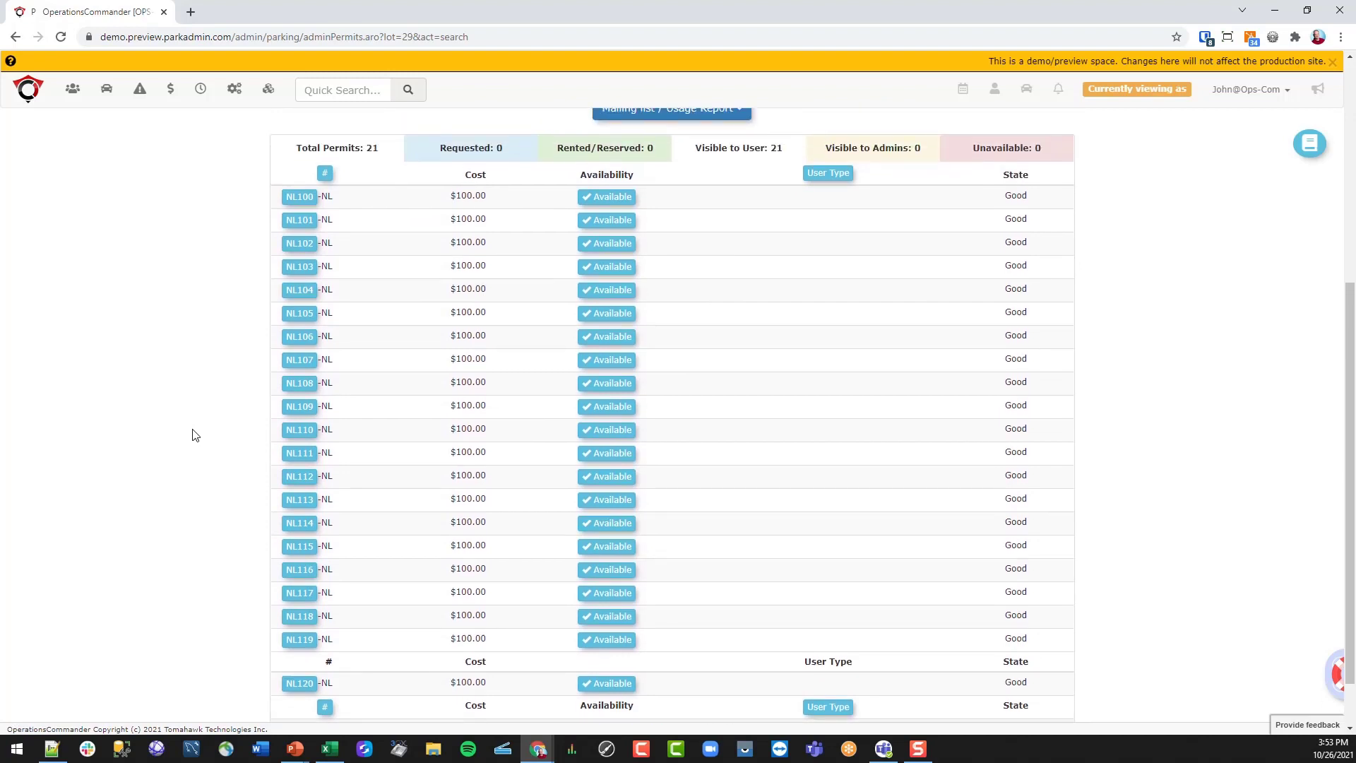
pyautogui.click(600, 201)
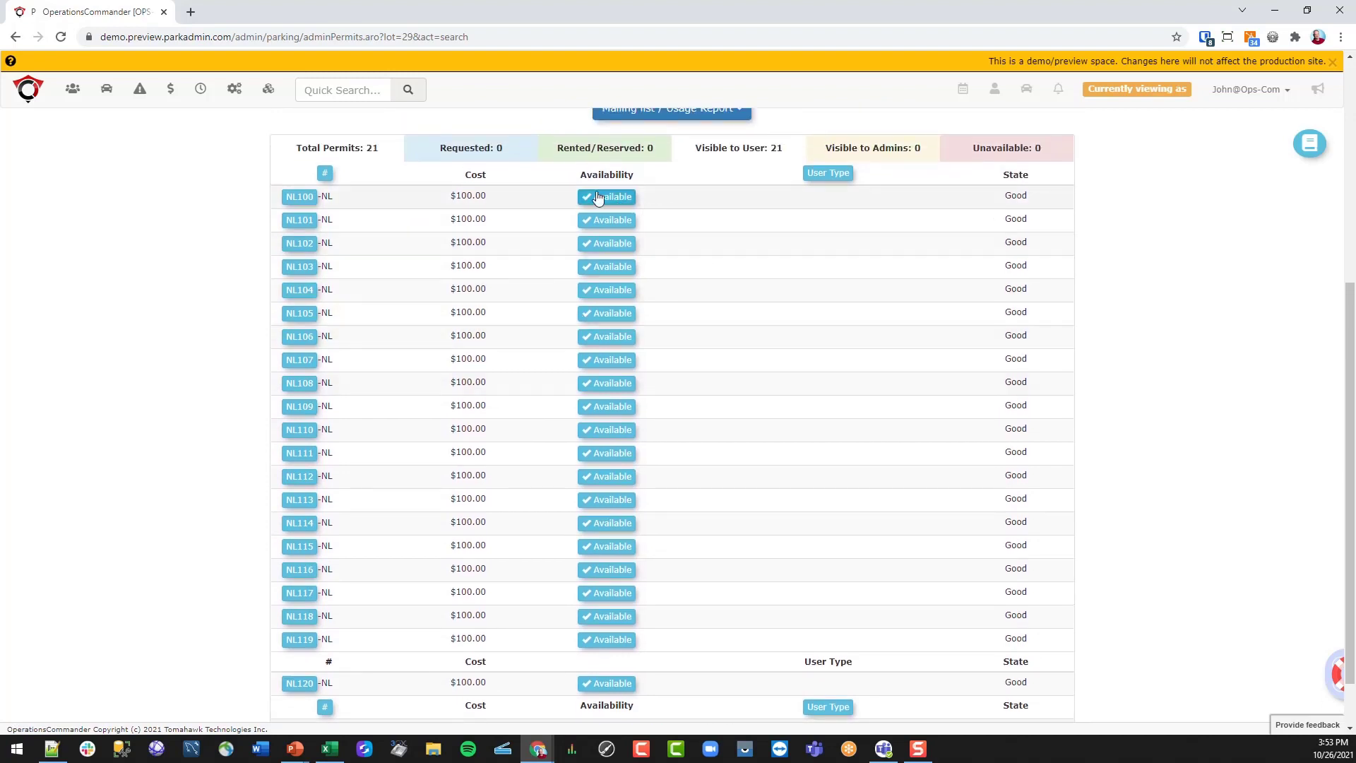
pyautogui.click(604, 220)
pyautogui.click(611, 244)
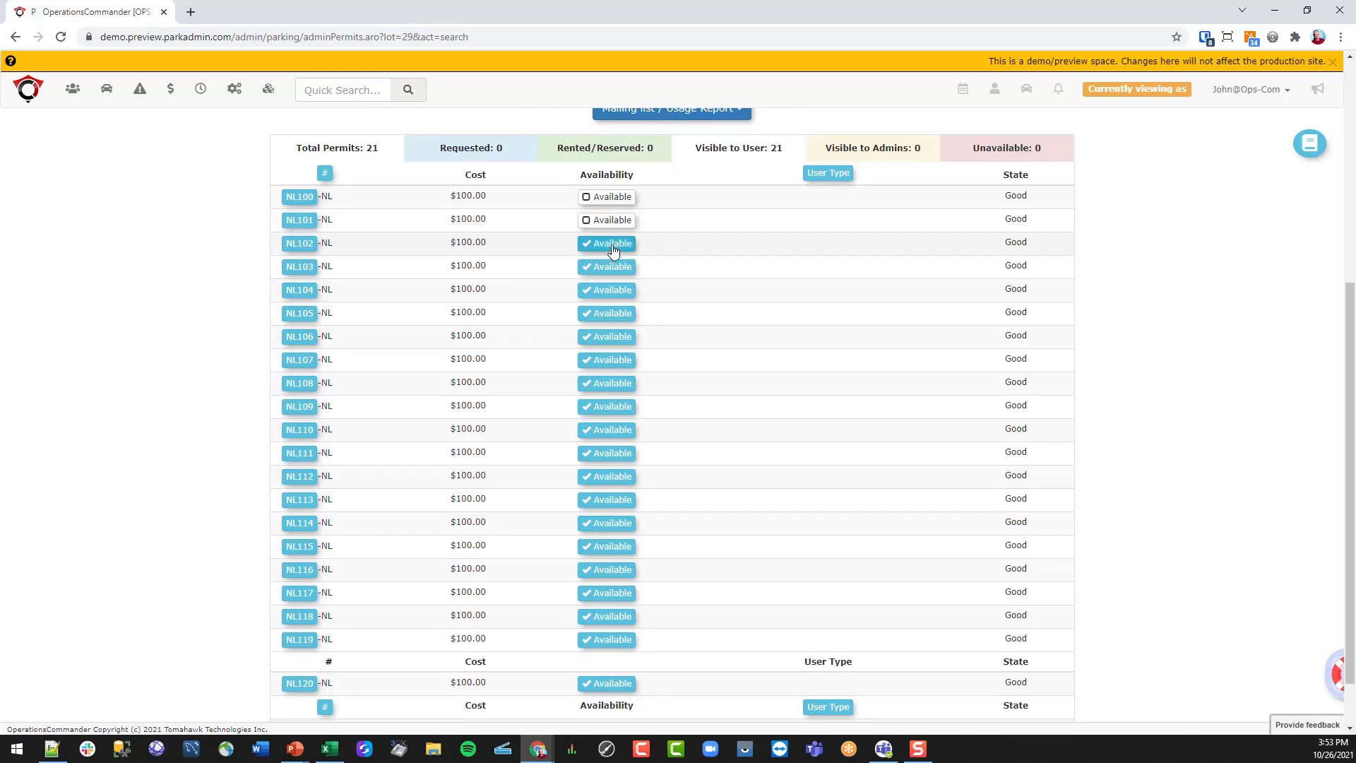
pyautogui.click(627, 269)
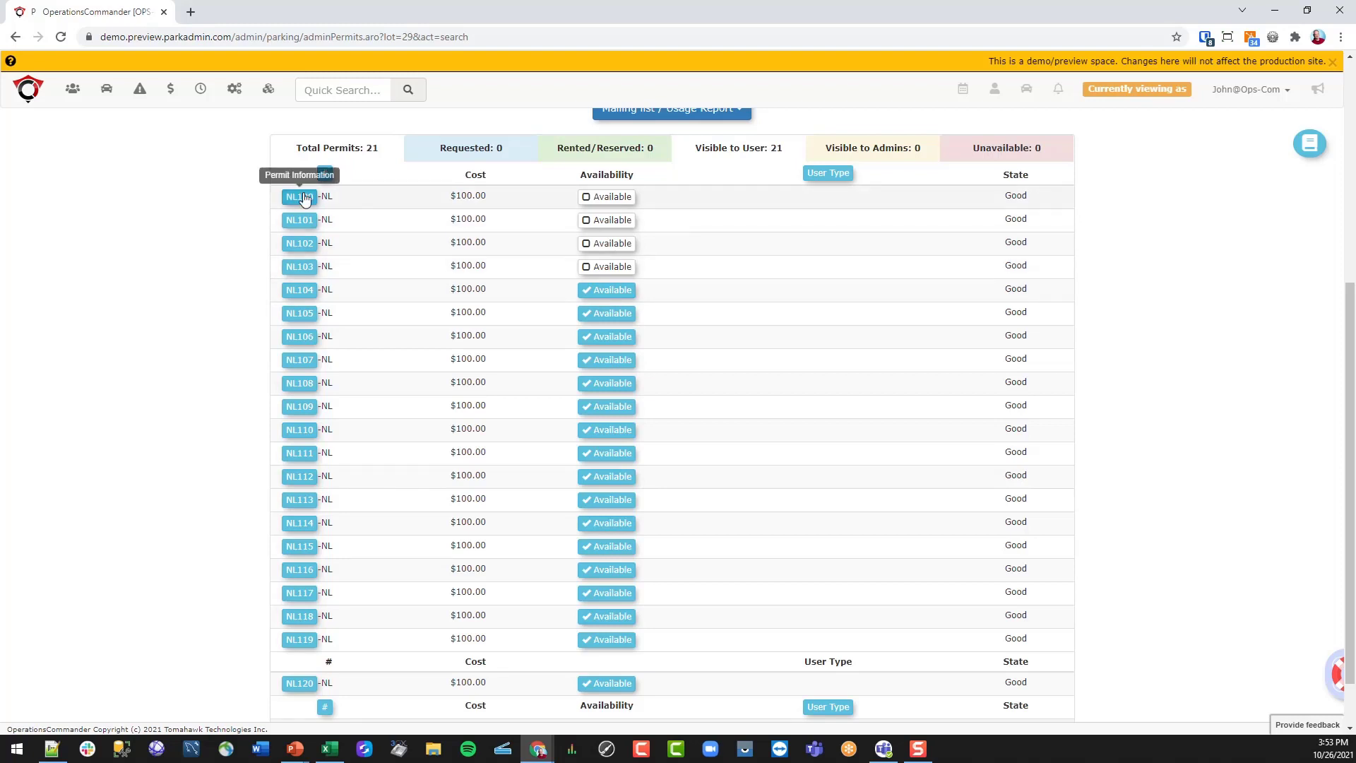
pyautogui.scroll(-1, 185, 402)
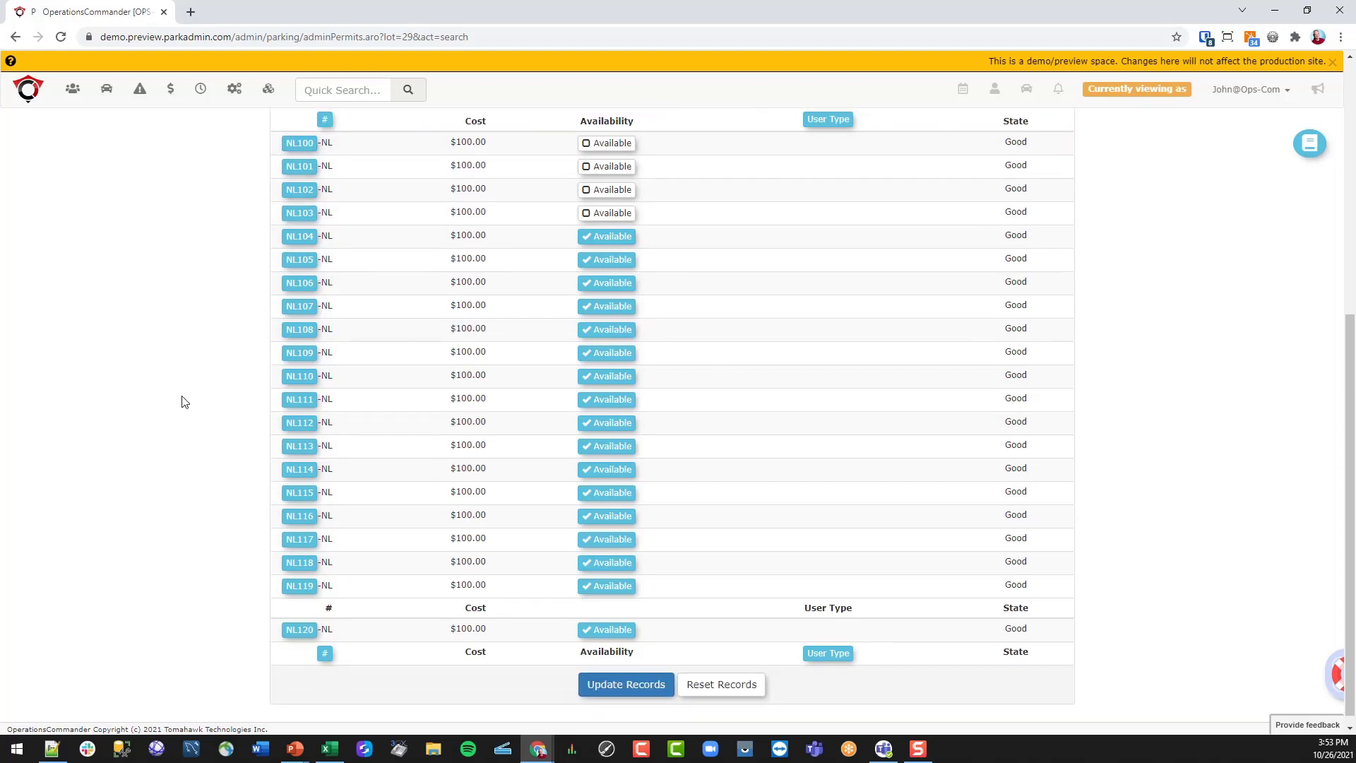
pyautogui.click(624, 674)
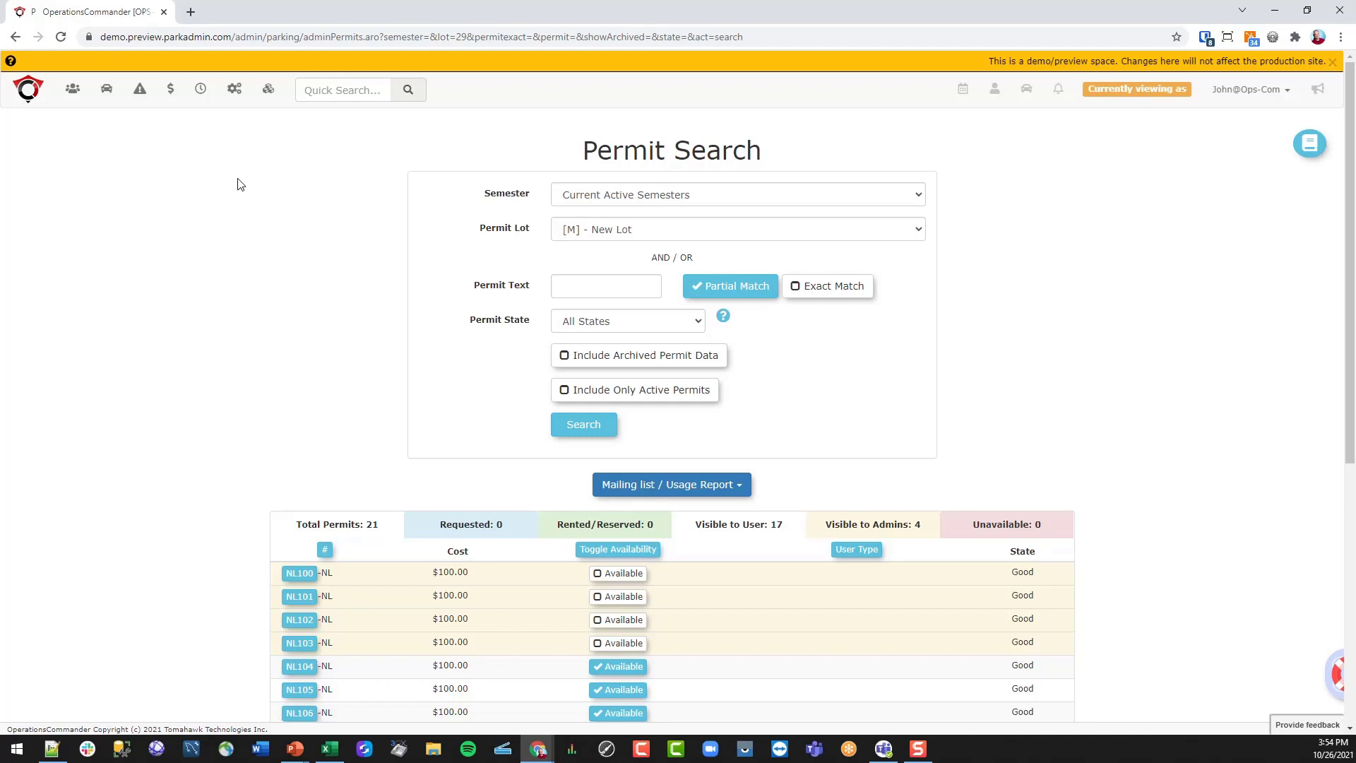
pyautogui.click(62, 100)
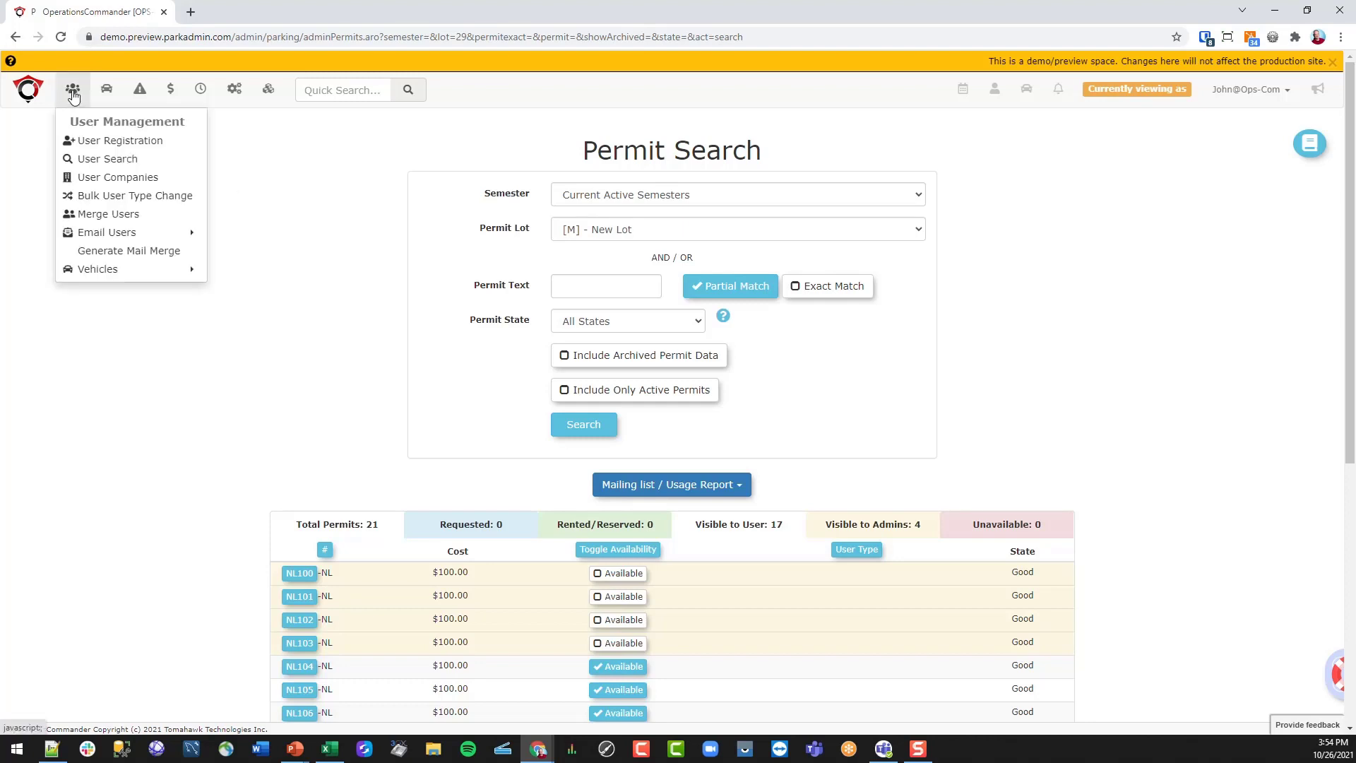
# - Search users by the staff member's username and open their profile dashboard
pyautogui.click(93, 160)
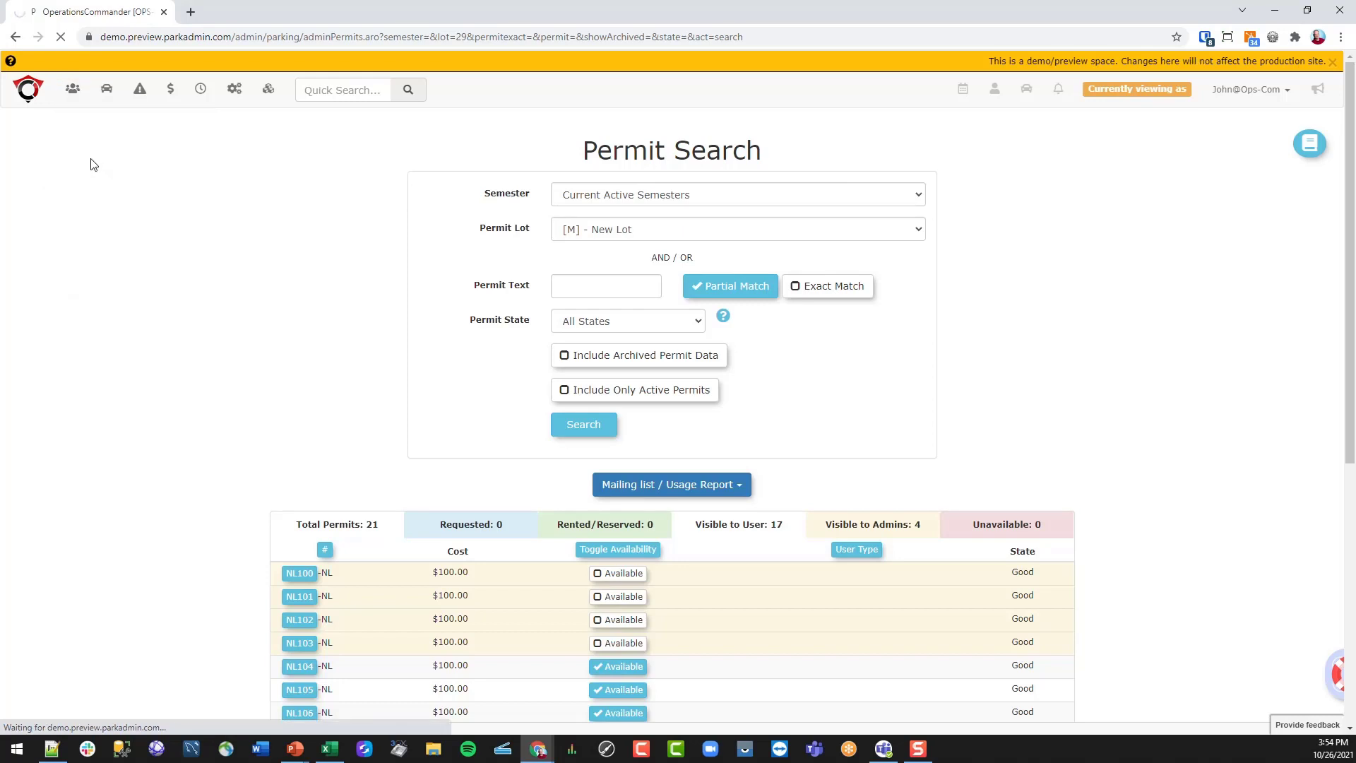
pyautogui.click(560, 168)
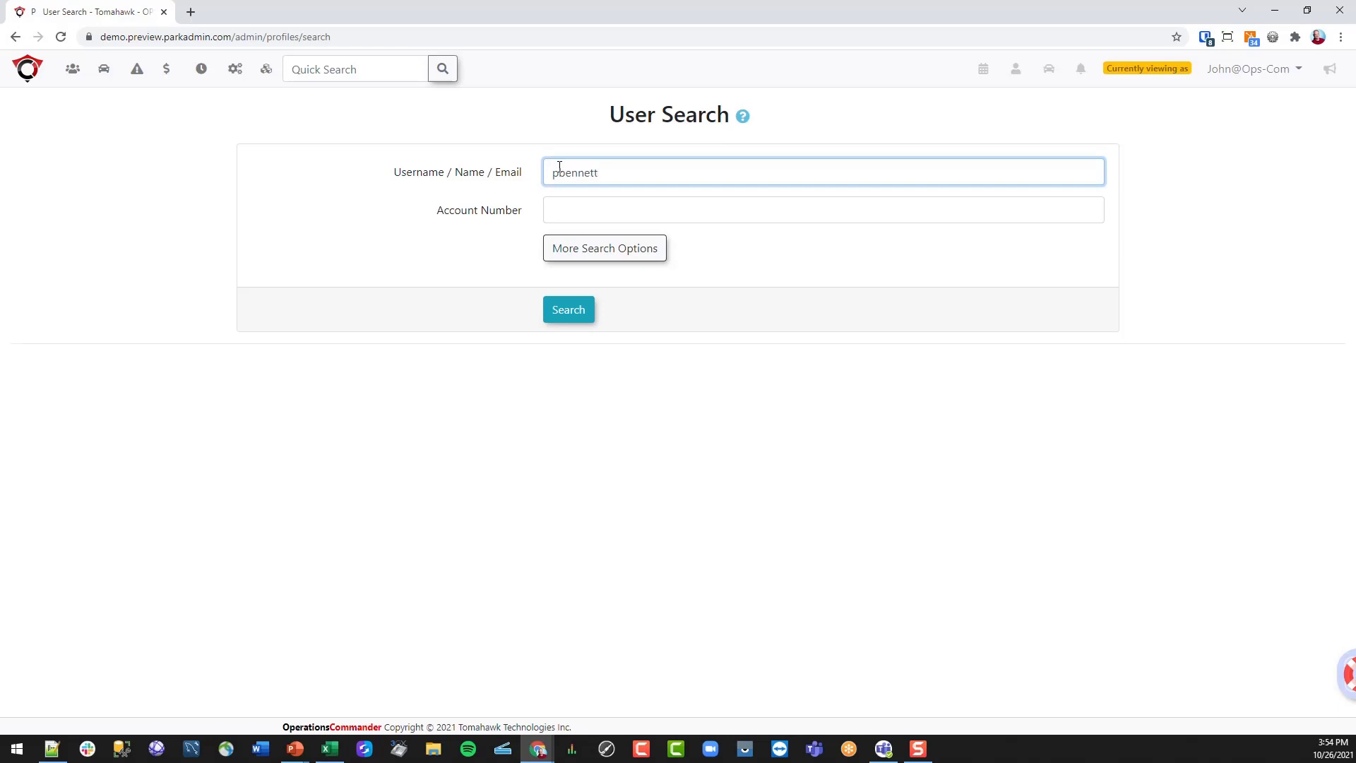
pyautogui.click(569, 311)
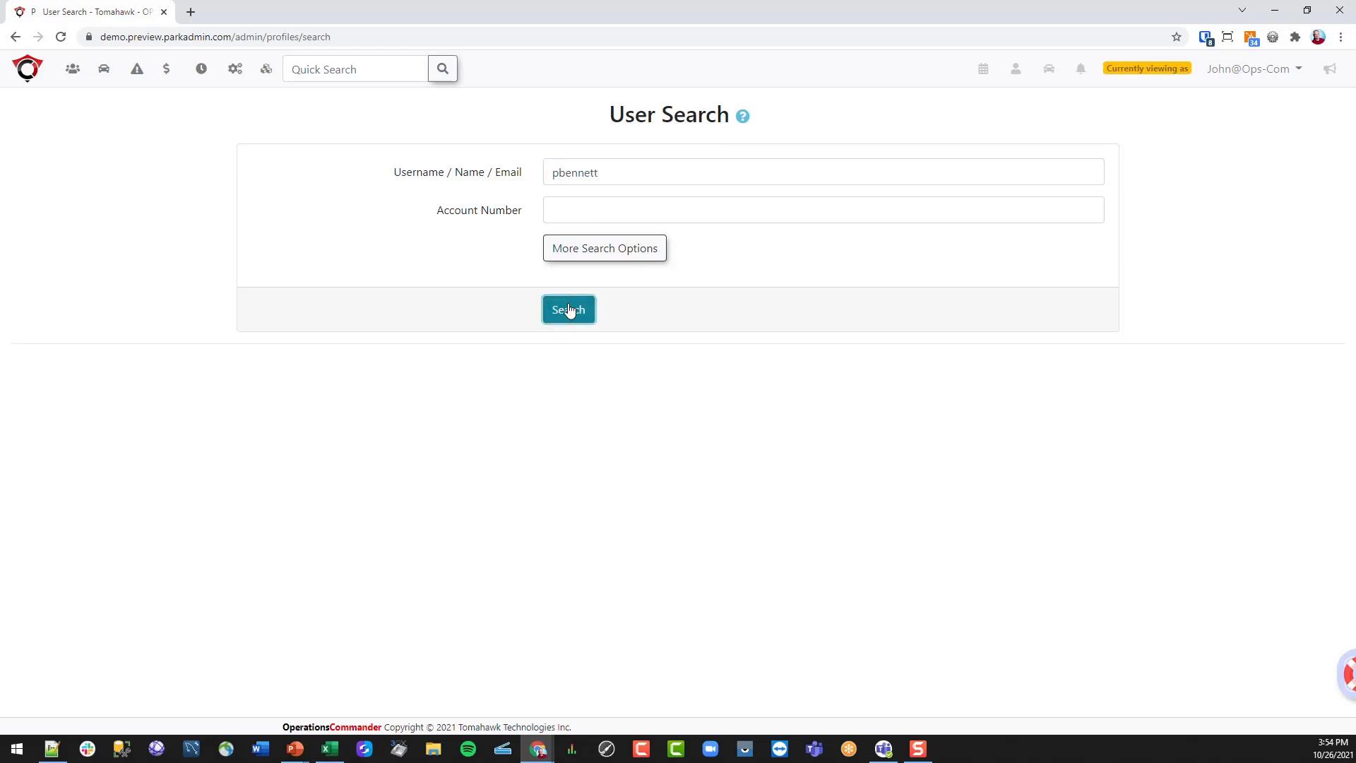
pyautogui.click(352, 400)
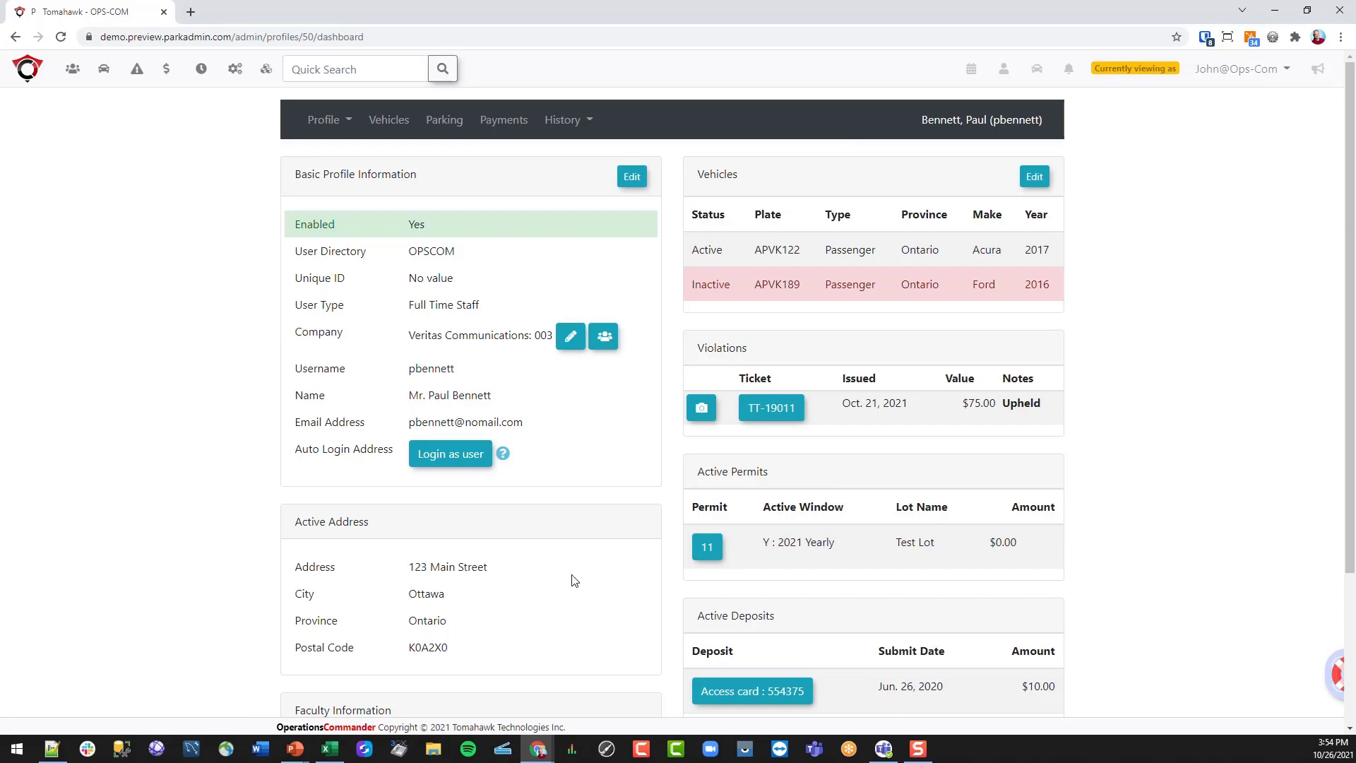
# - Log in as the user and go to their Permits page
pyautogui.click(467, 457)
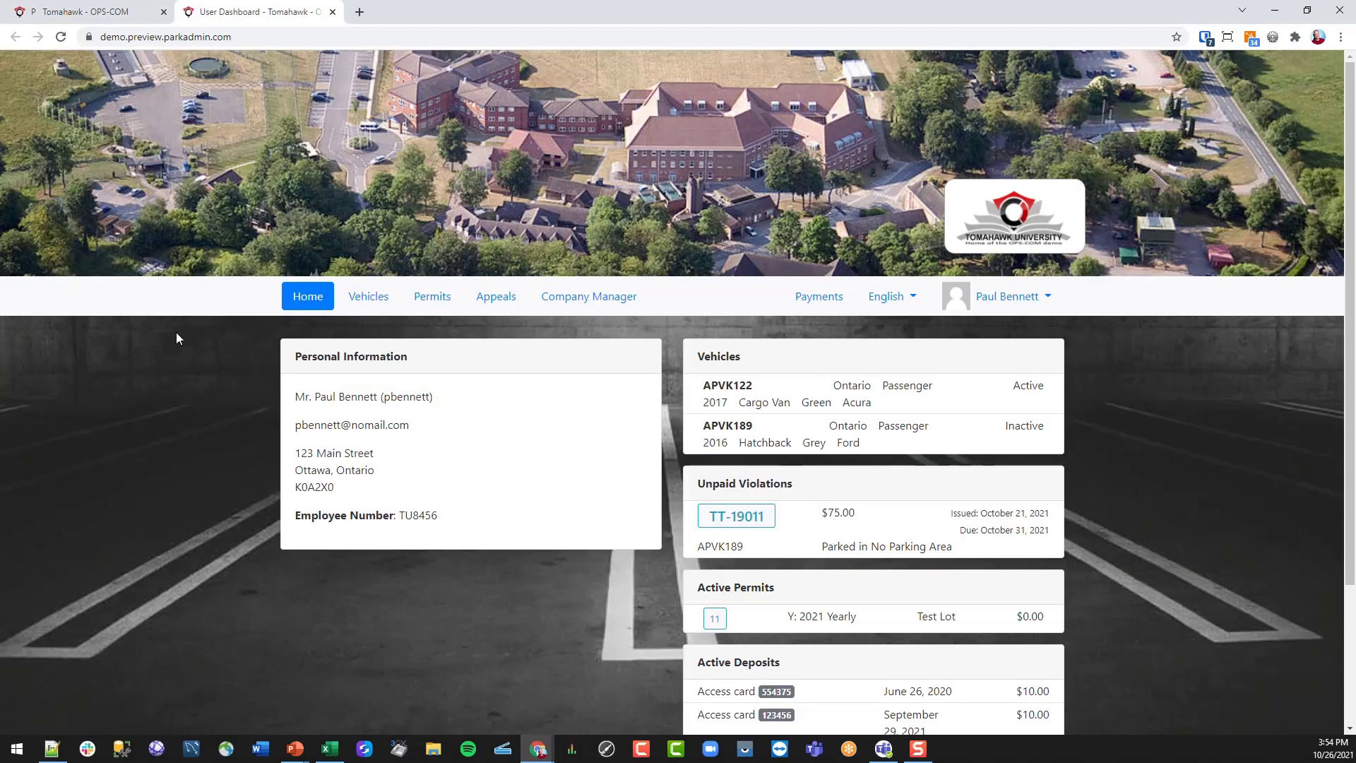
pyautogui.scroll(-1, 1139, 443)
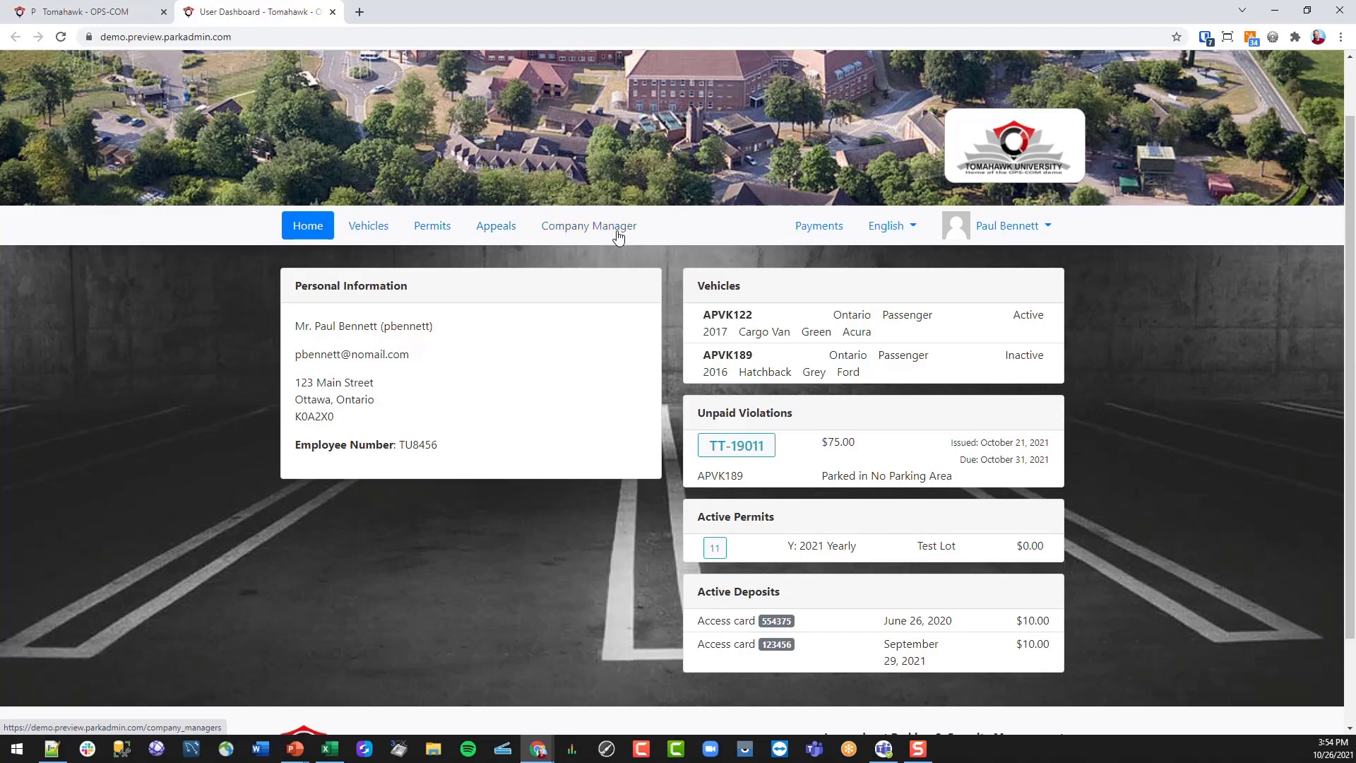
pyautogui.click(432, 226)
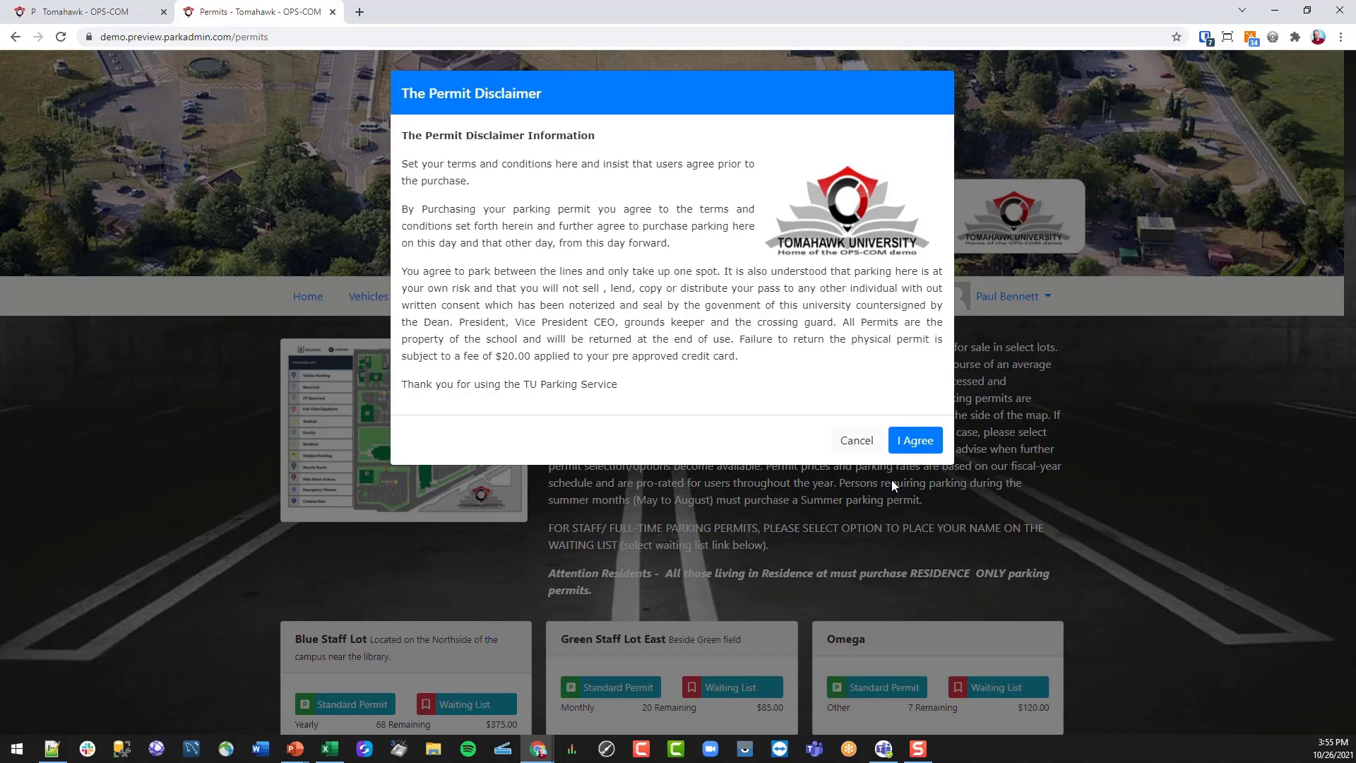
# - Agree to the Permit Disclaimer and scroll to the New Lot $100.00 monthly card
pyautogui.click(922, 442)
pyautogui.scroll(-1, 751, 318)
pyautogui.scroll(-3, 752, 320)
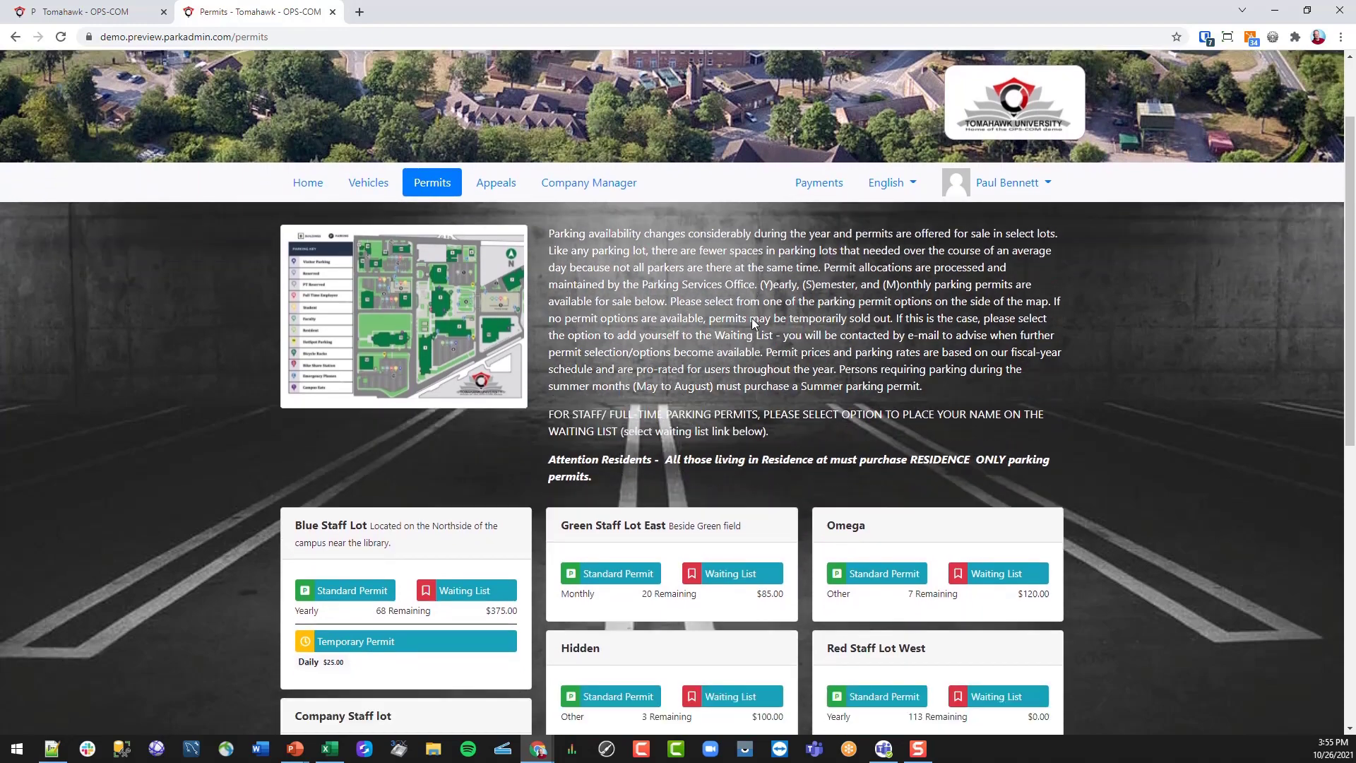
pyautogui.scroll(-5, 751, 318)
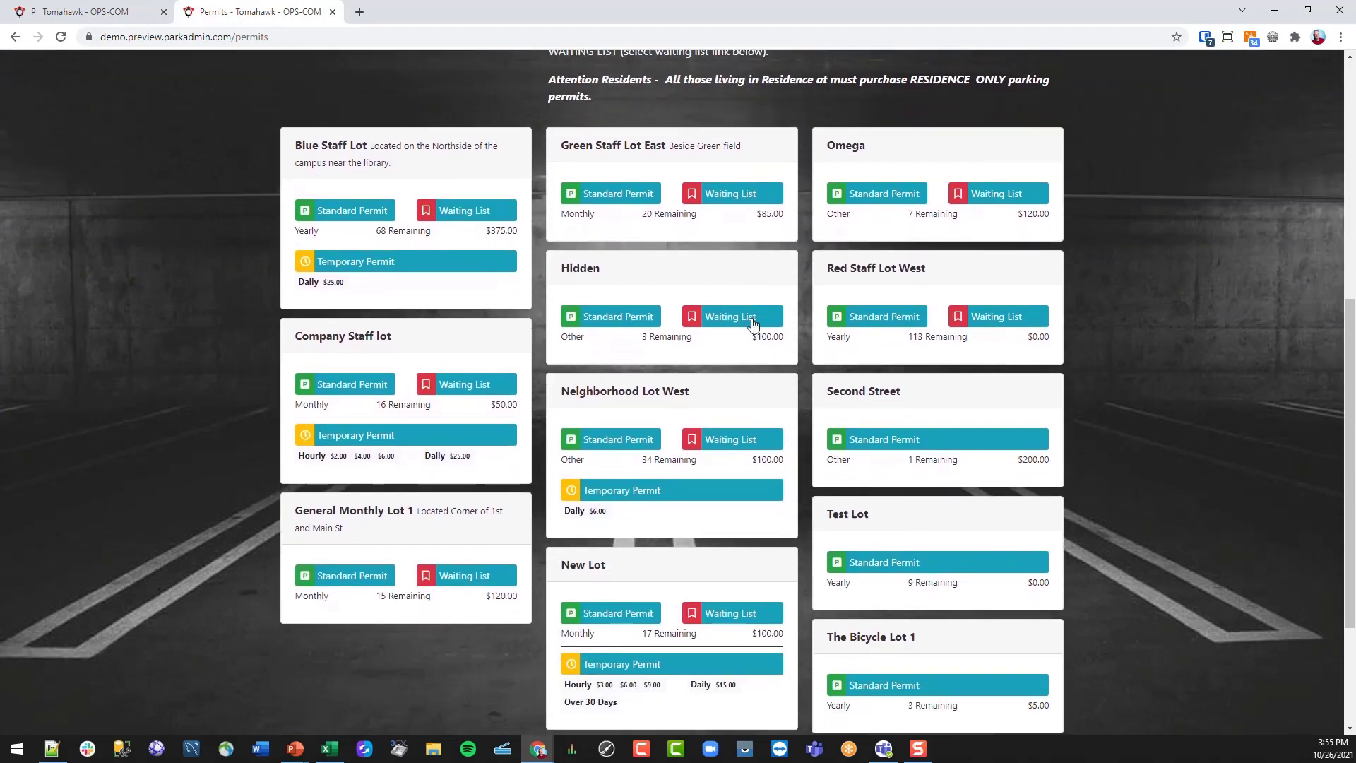
pyautogui.scroll(1, 752, 318)
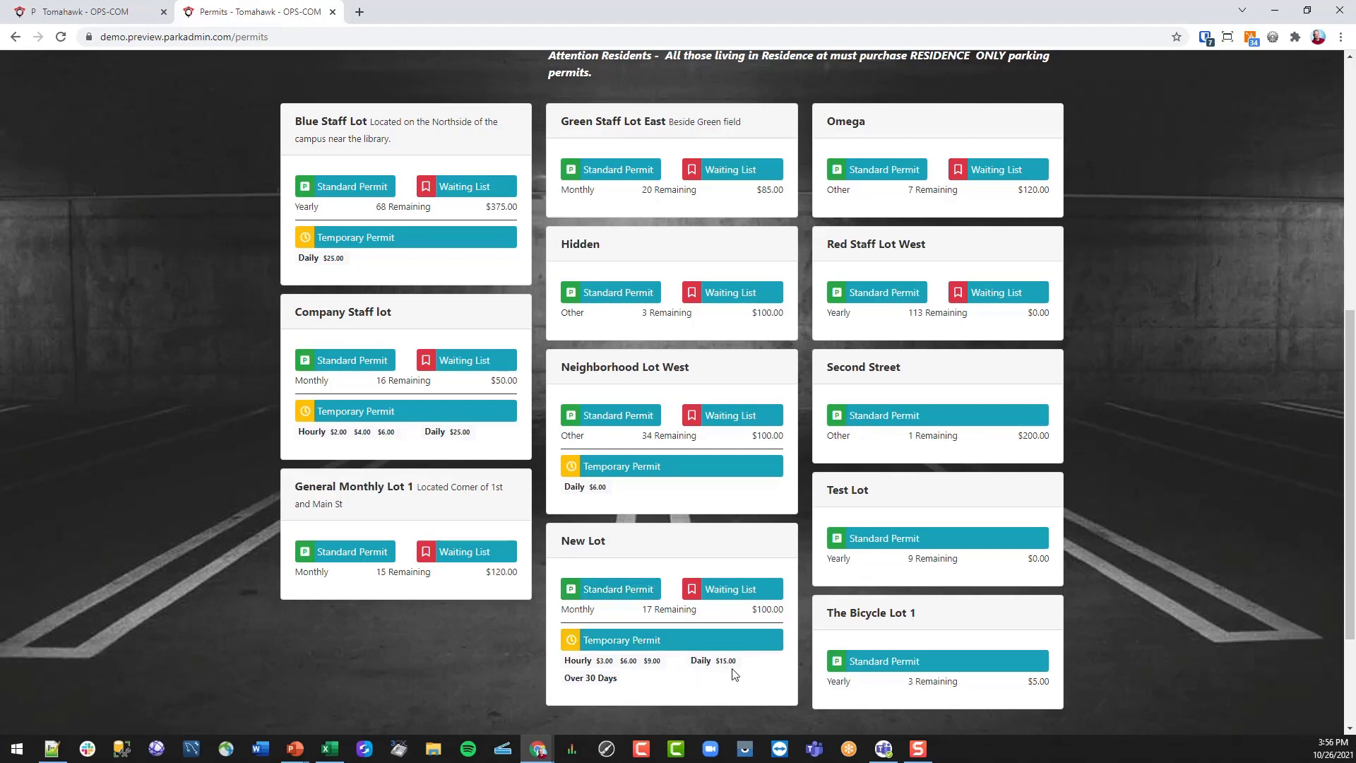
# - Select and reserve New Lot's standard monthly permit
pyautogui.click(621, 593)
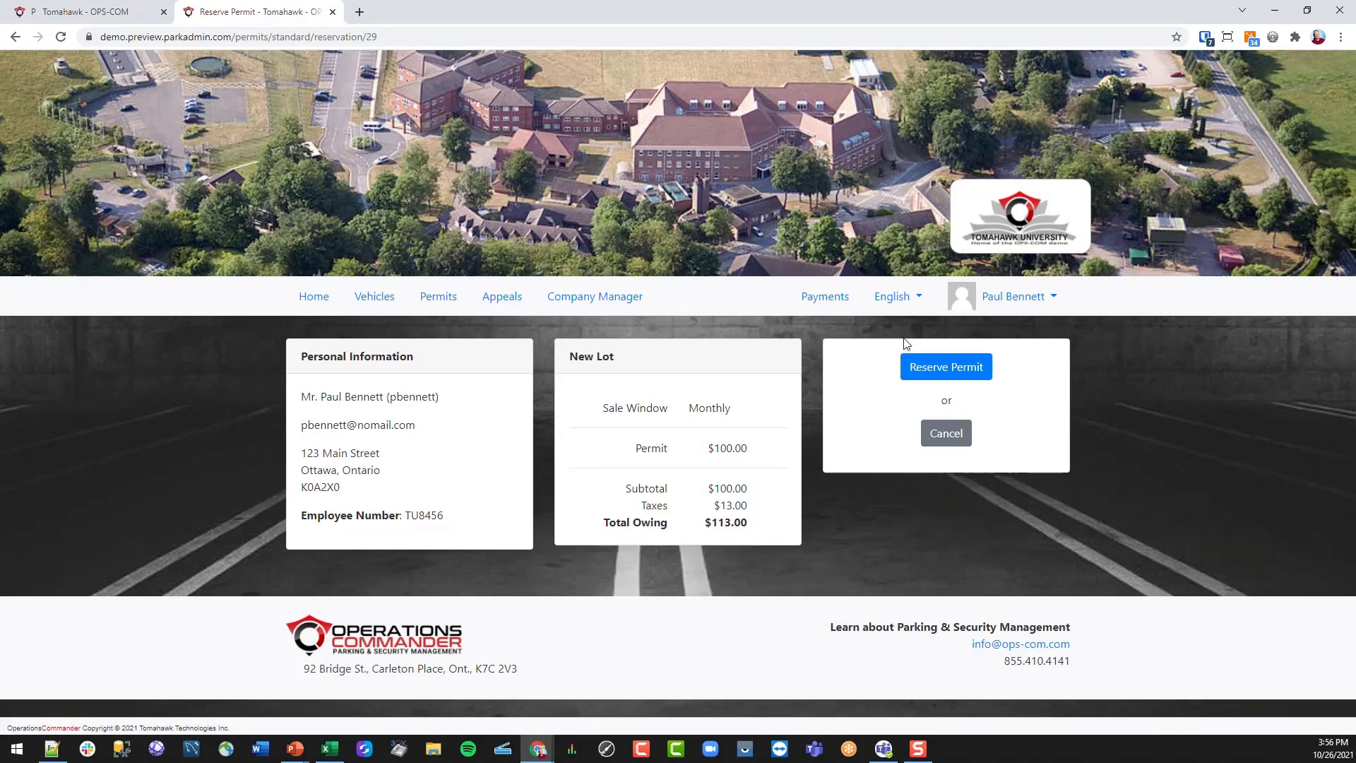
pyautogui.click(927, 367)
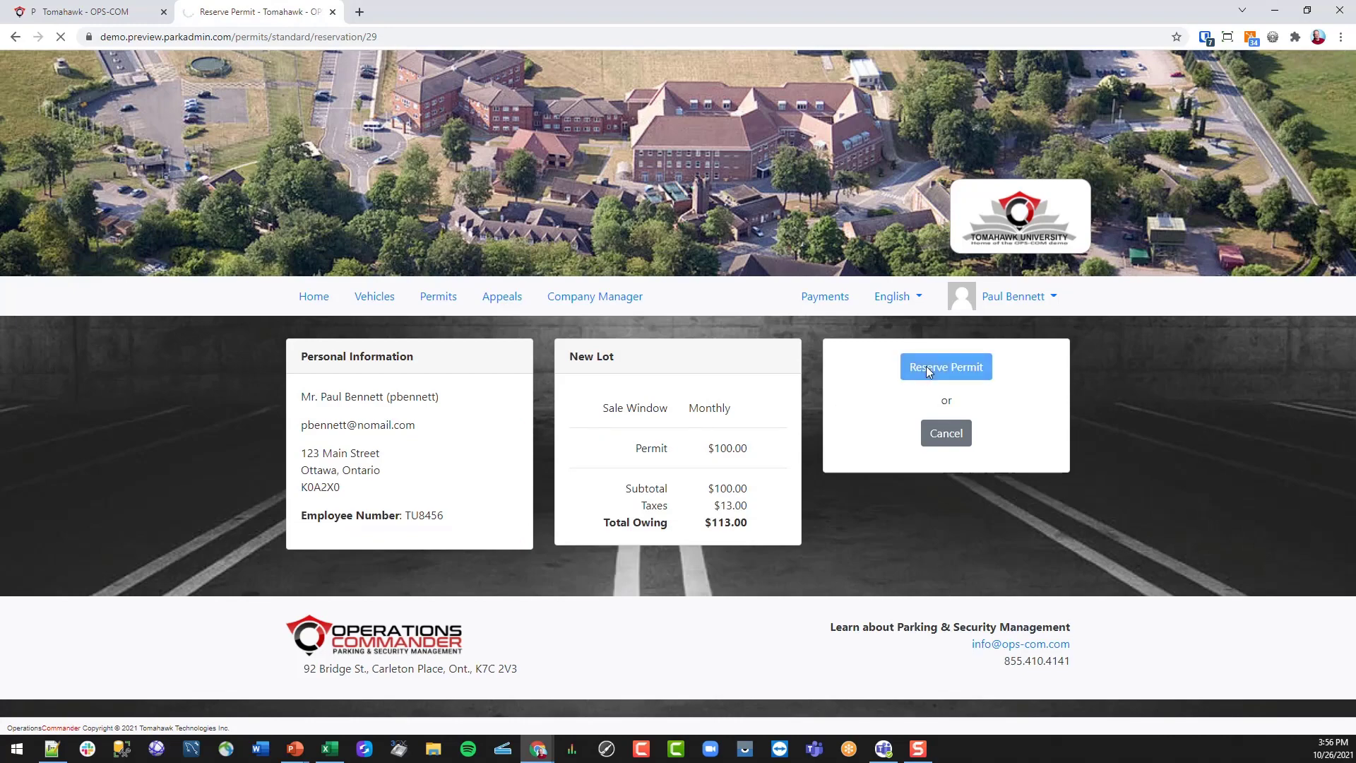
pyautogui.scroll(-1, 511, 411)
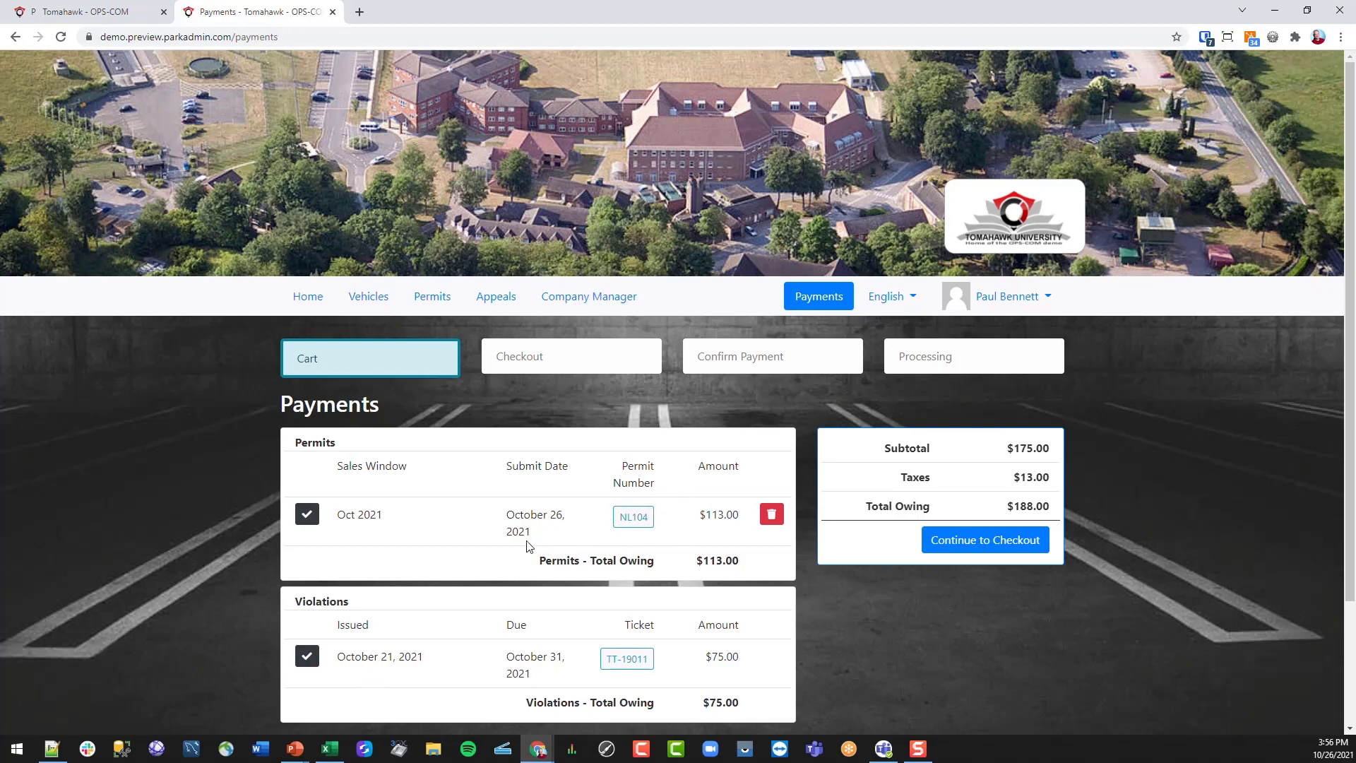
pyautogui.scroll(-1, 341, 685)
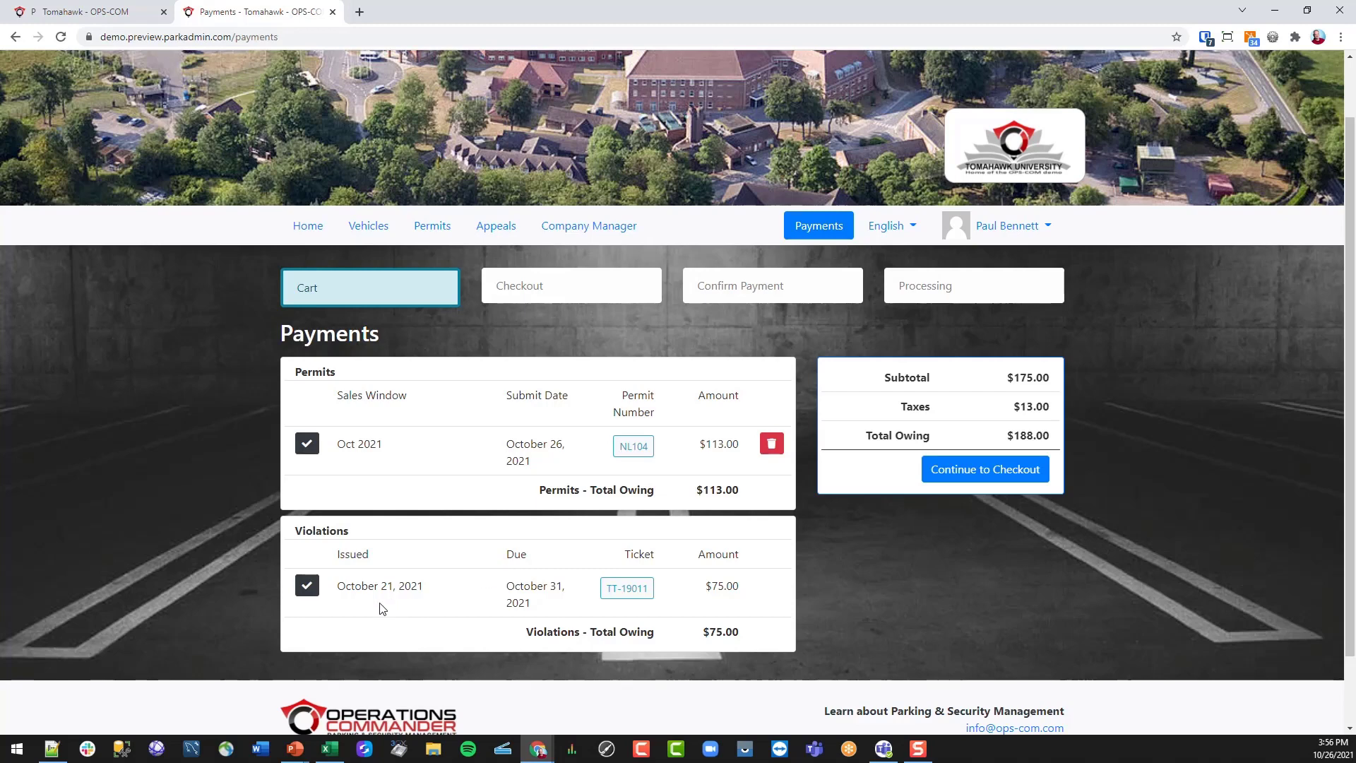
pyautogui.click(306, 588)
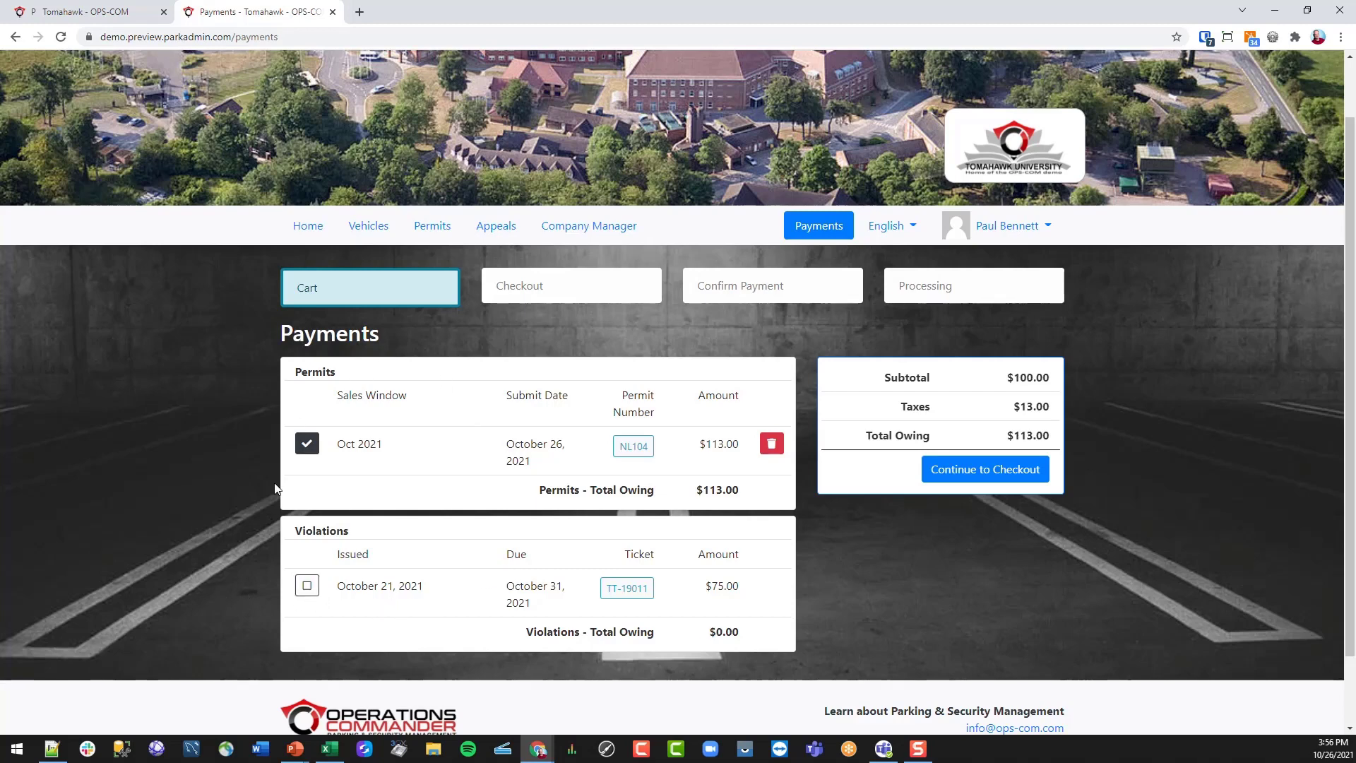
pyautogui.click(306, 586)
pyautogui.click(306, 594)
pyautogui.click(990, 473)
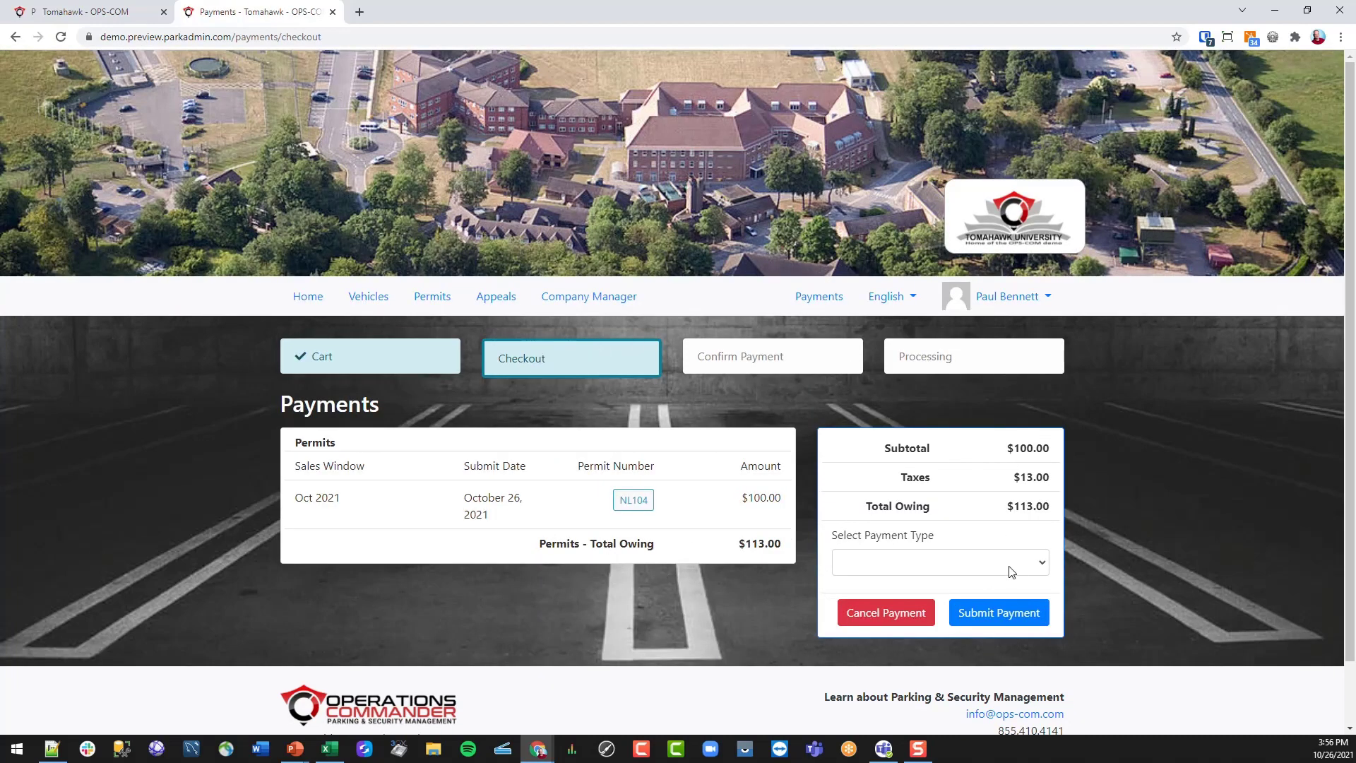
# - Pay by Cash, review the NL104 permit details, and confirm the $113.00 payment
pyautogui.click(1042, 565)
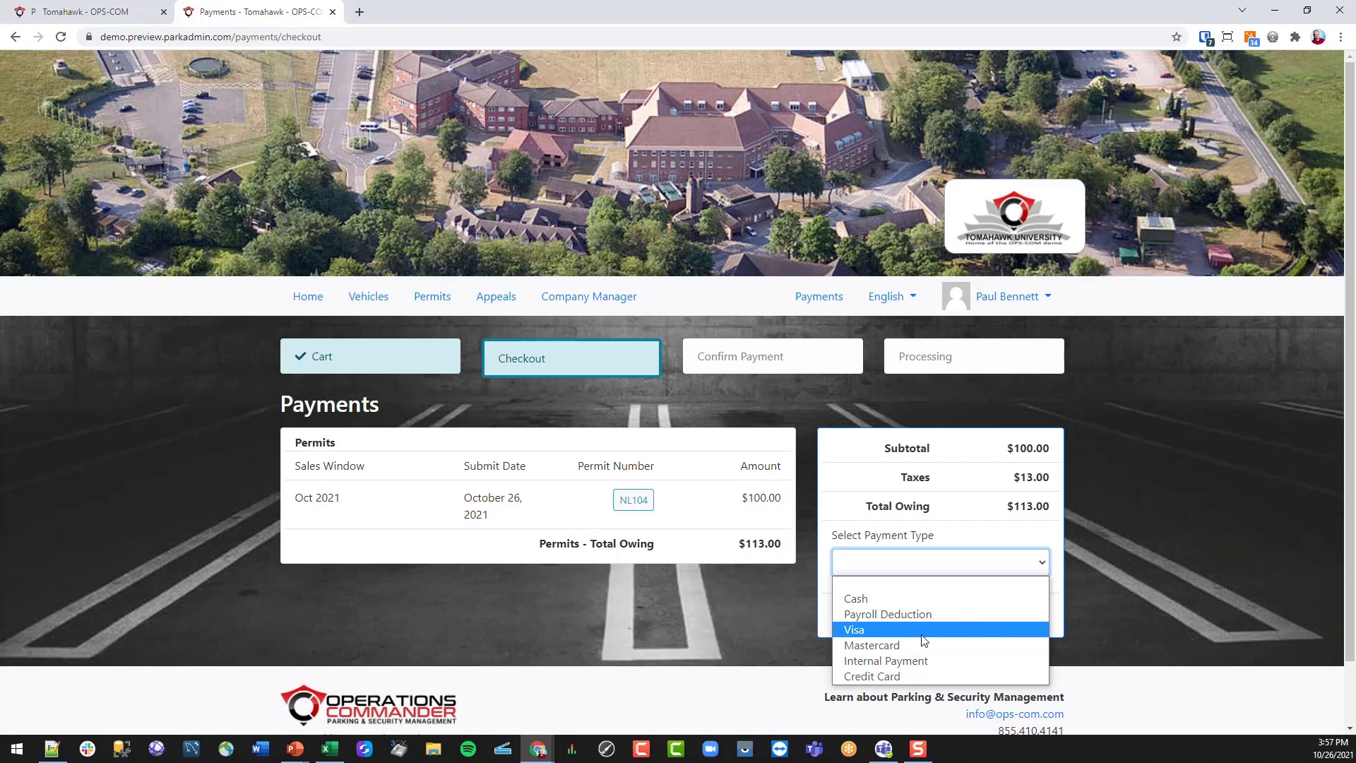
pyautogui.click(870, 600)
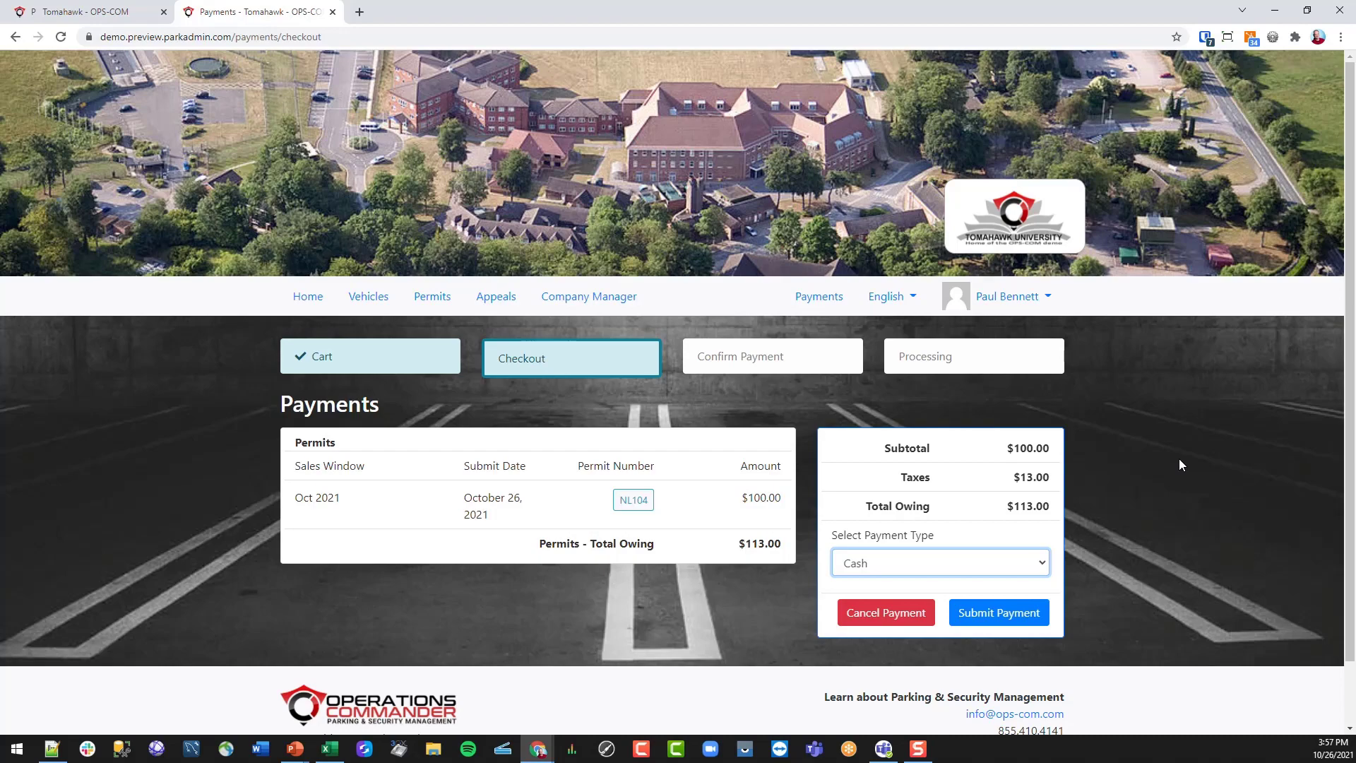
pyautogui.click(993, 614)
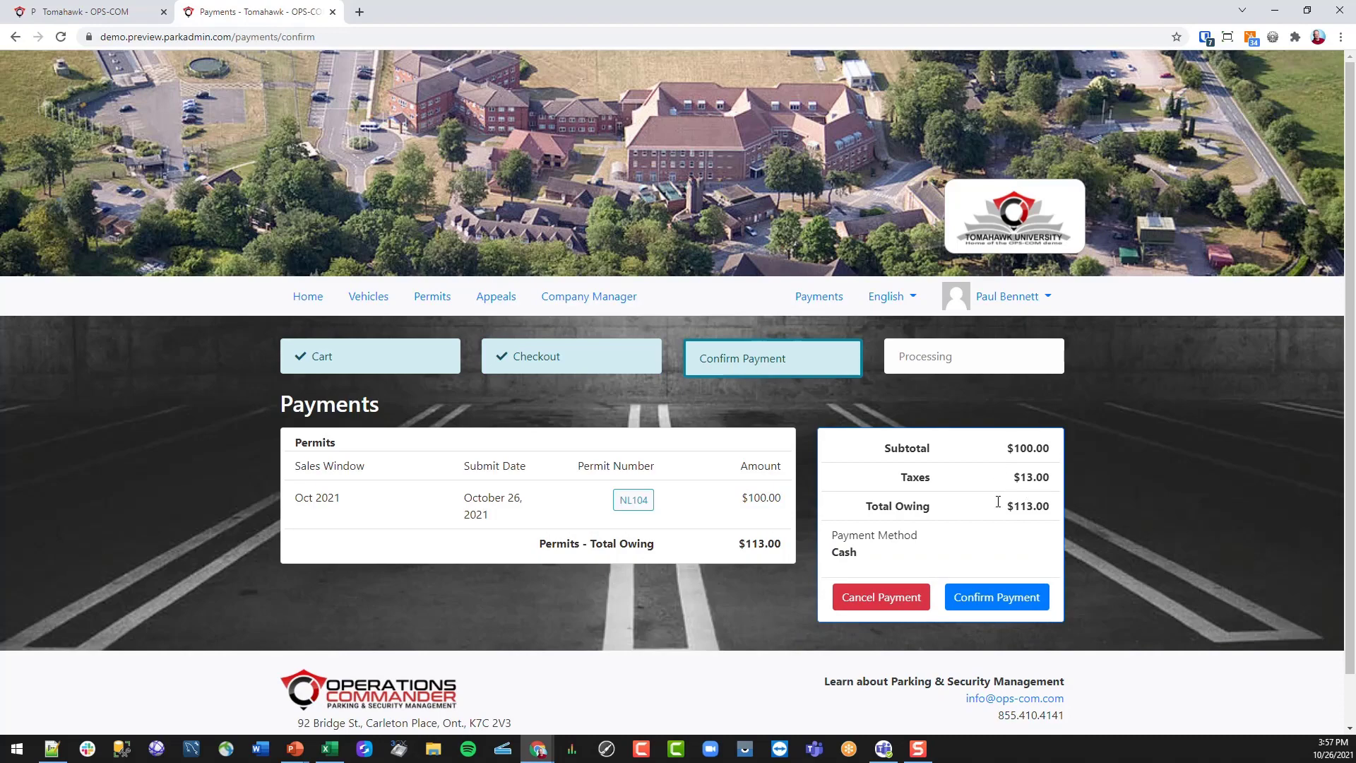
pyautogui.click(630, 504)
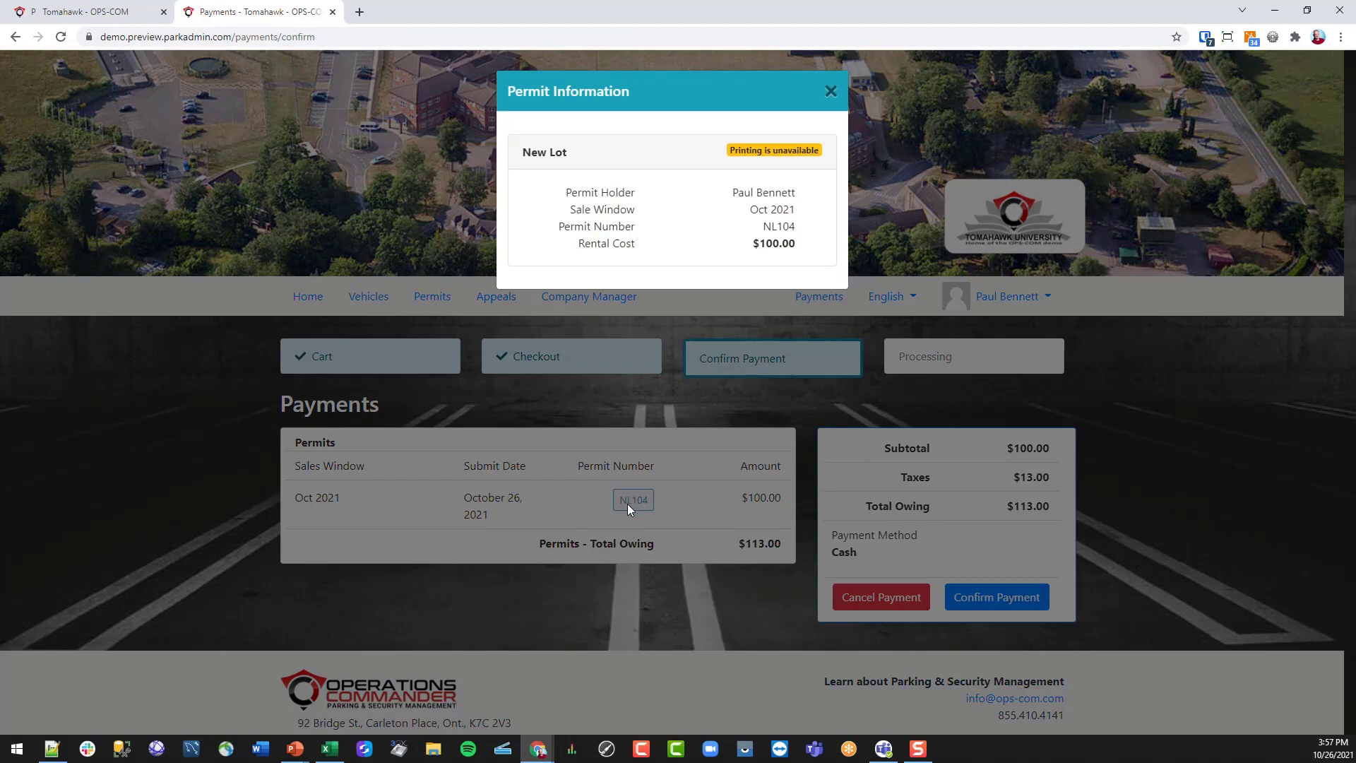
pyautogui.click(832, 92)
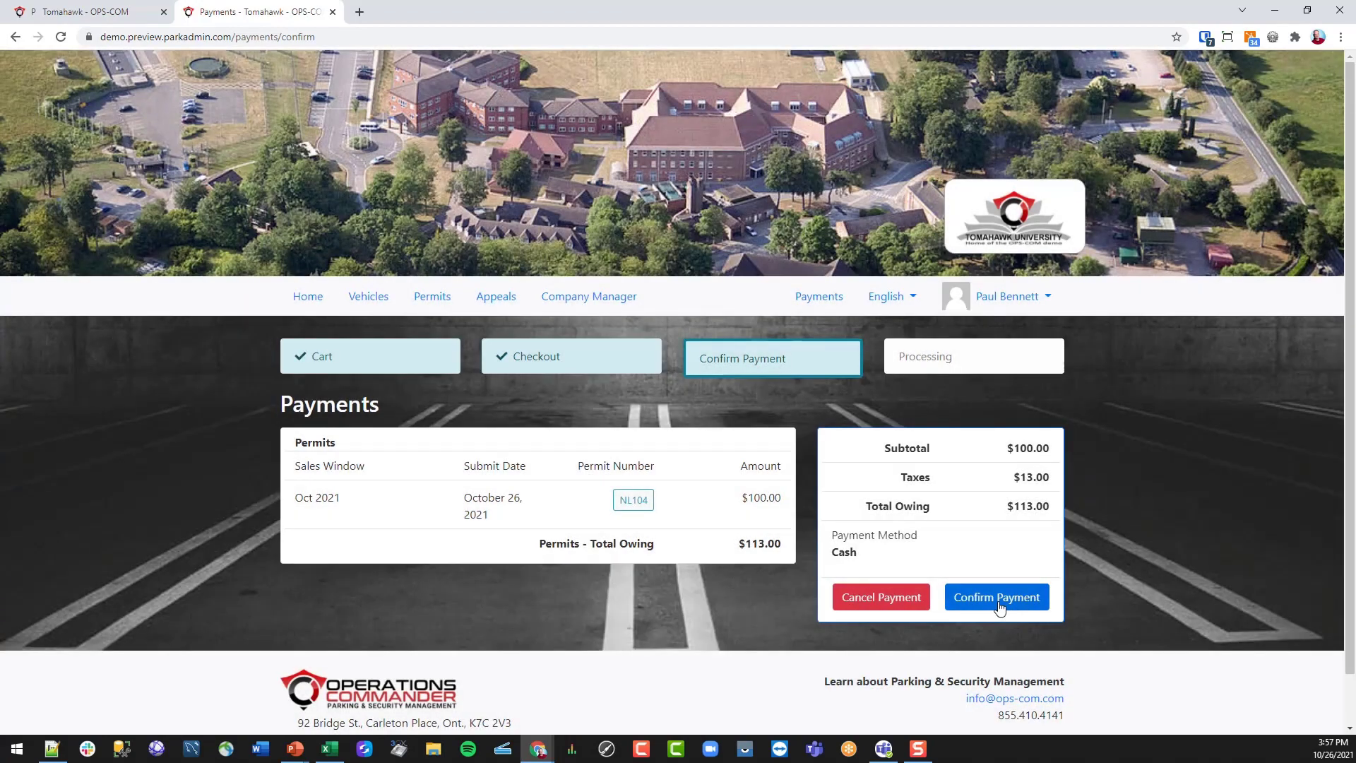
pyautogui.click(997, 599)
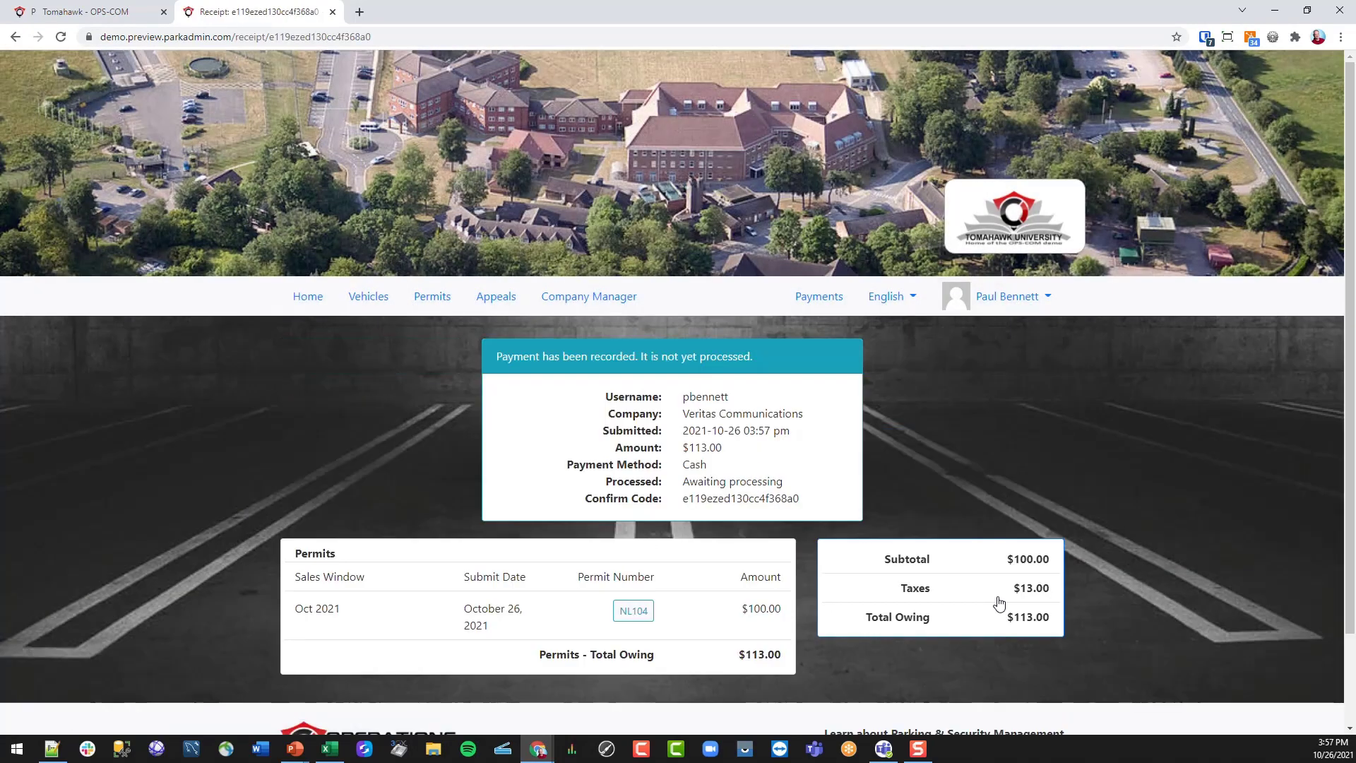
# - Close the browser context menu and return to the Tomahawk - OPS-COM admin tab with the user's dashboard
pyautogui.rightClick(824, 439)
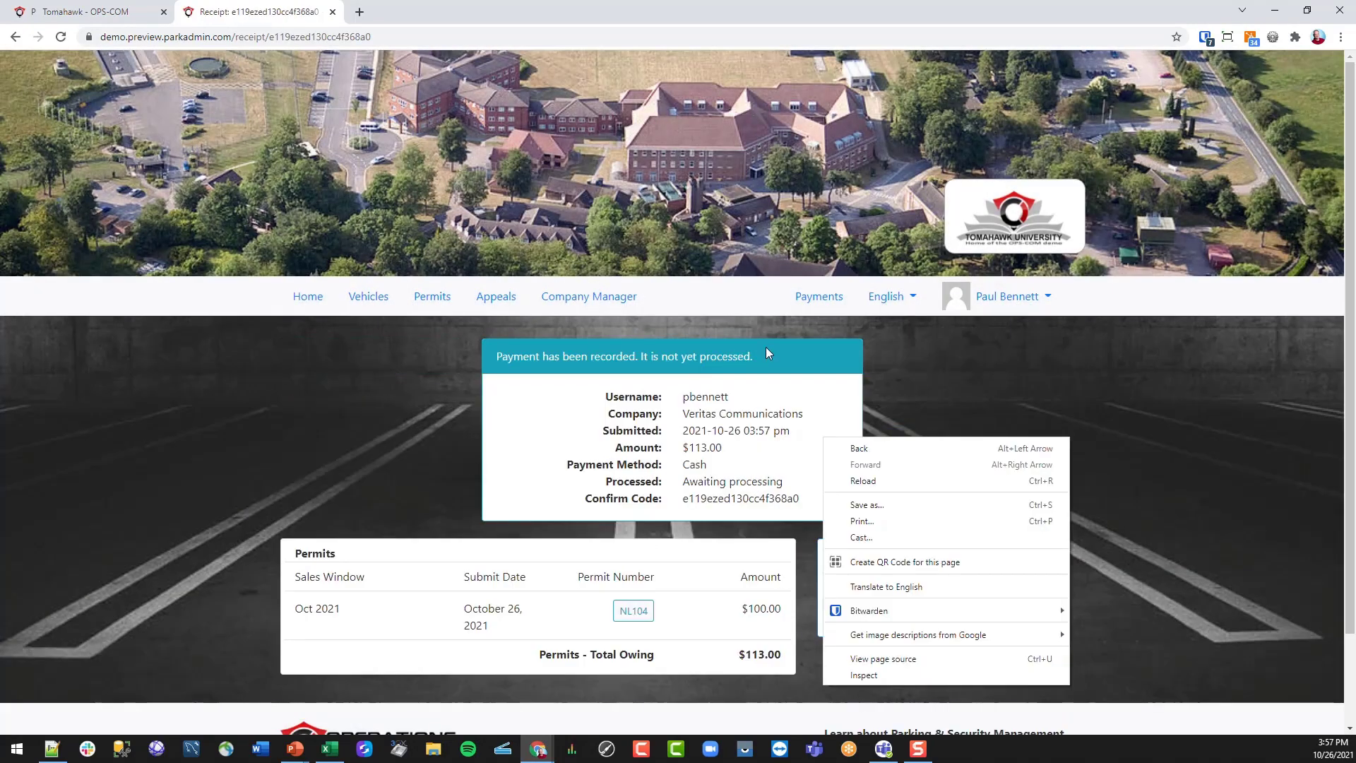
pyautogui.click(1184, 406)
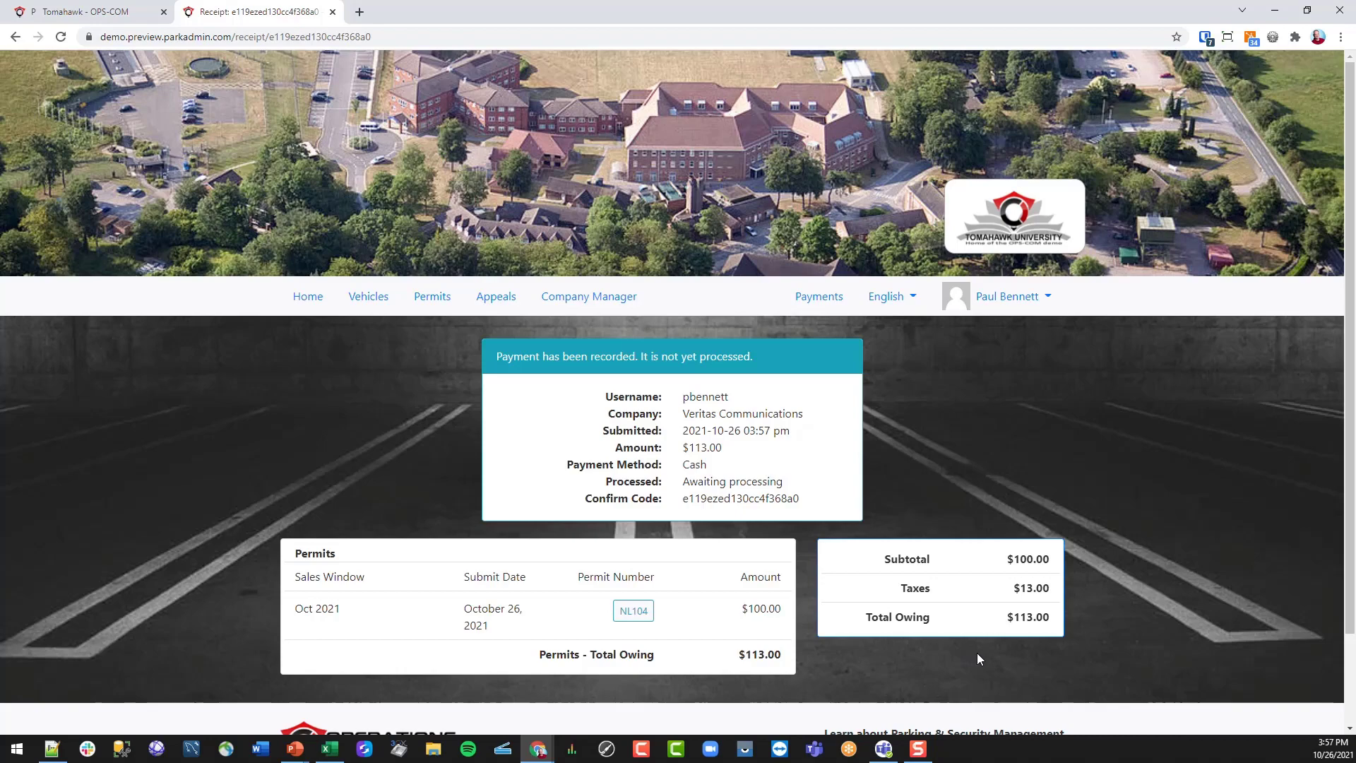
pyautogui.click(134, 12)
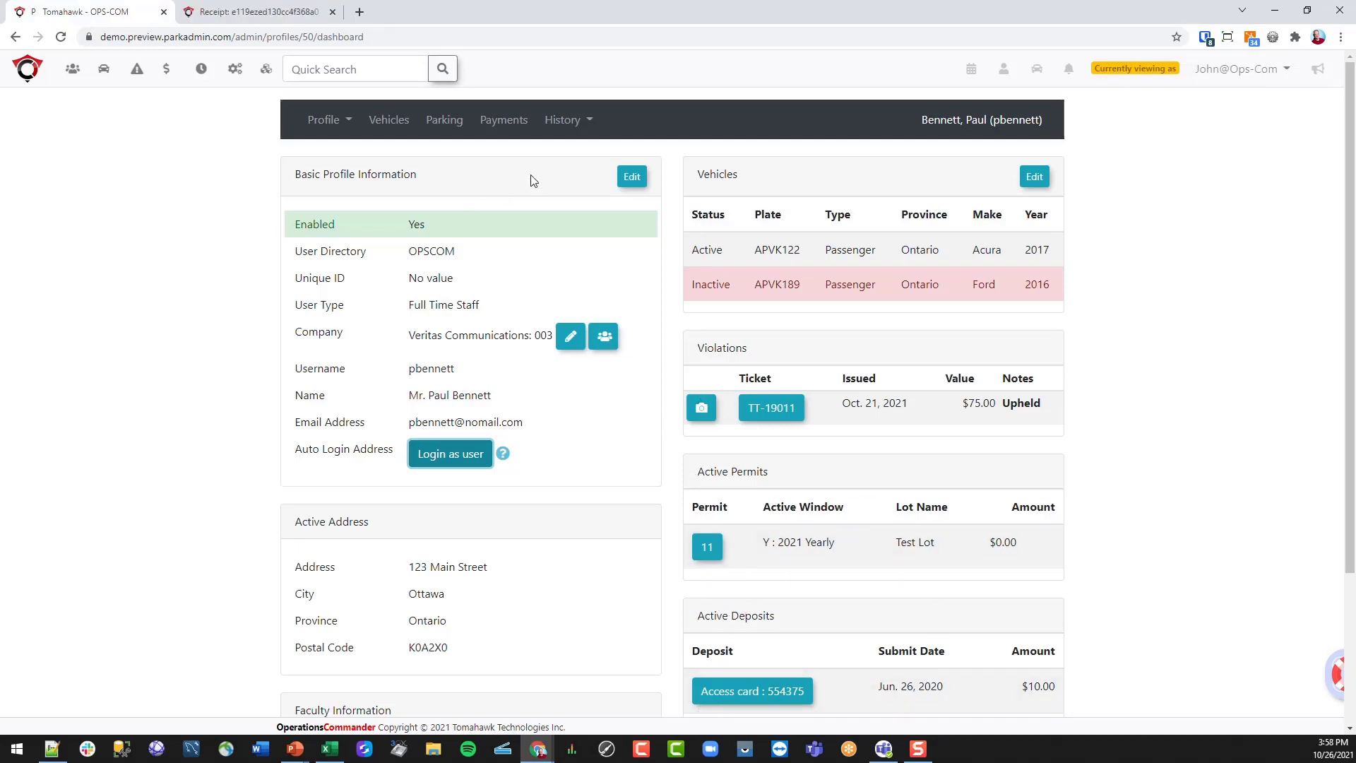
# - In All Records history, open the Not Processed $113.00 Long Term Parking Cash payment
pyautogui.click(578, 122)
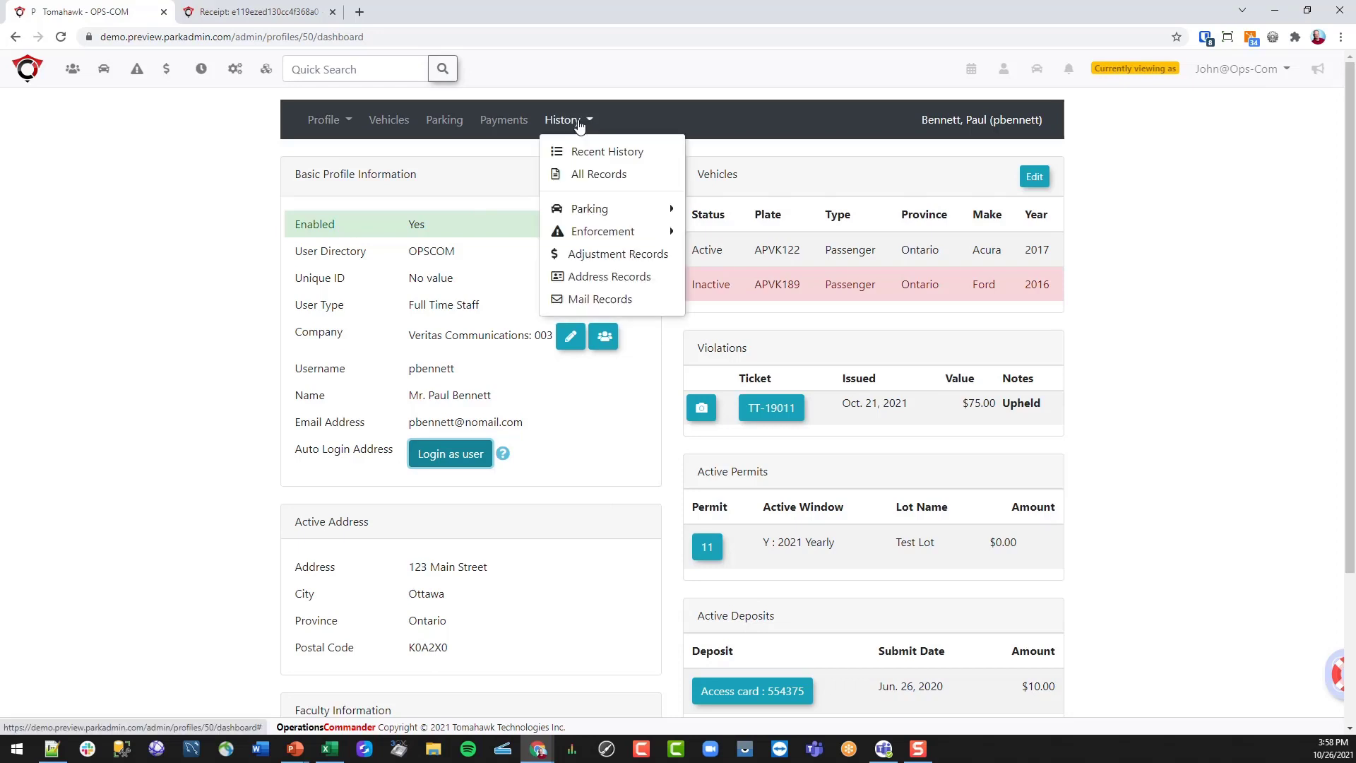
pyautogui.click(582, 175)
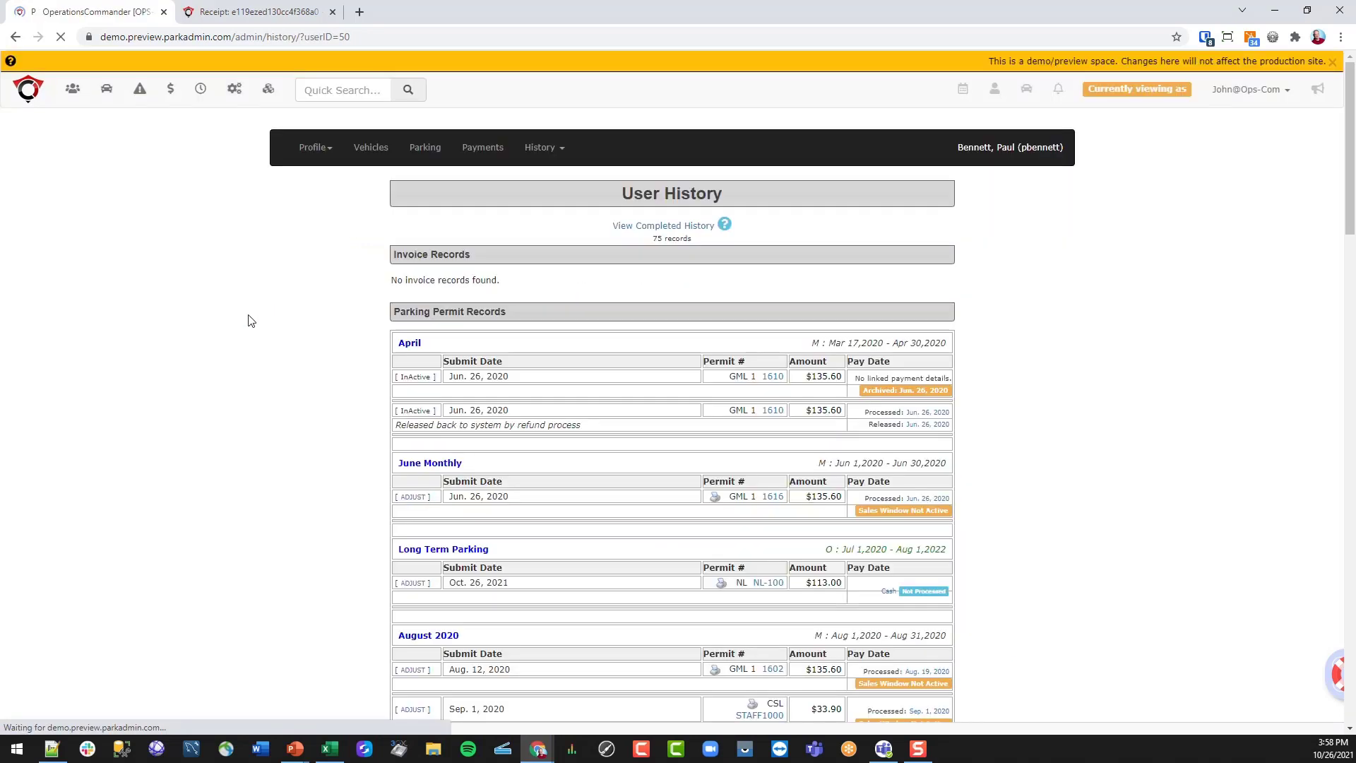
pyautogui.scroll(-3, 279, 321)
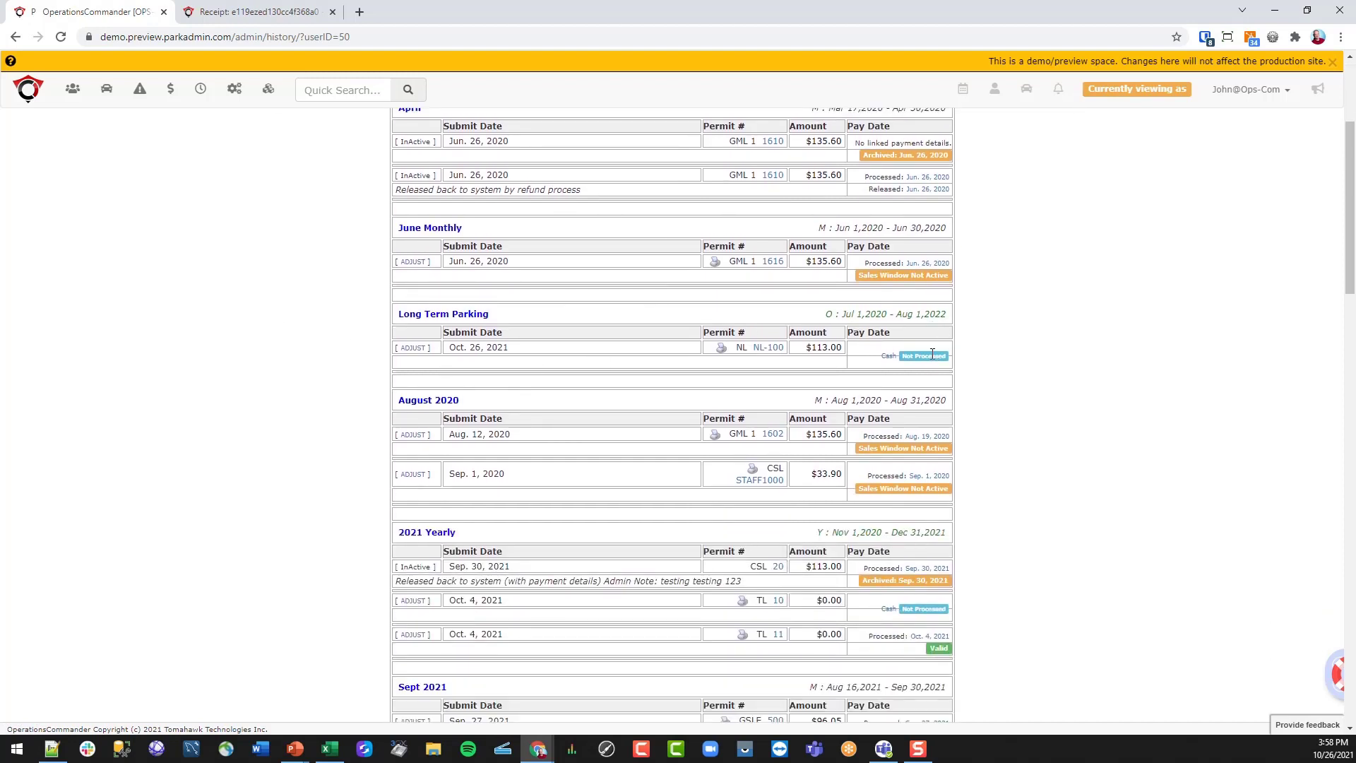
pyautogui.click(889, 356)
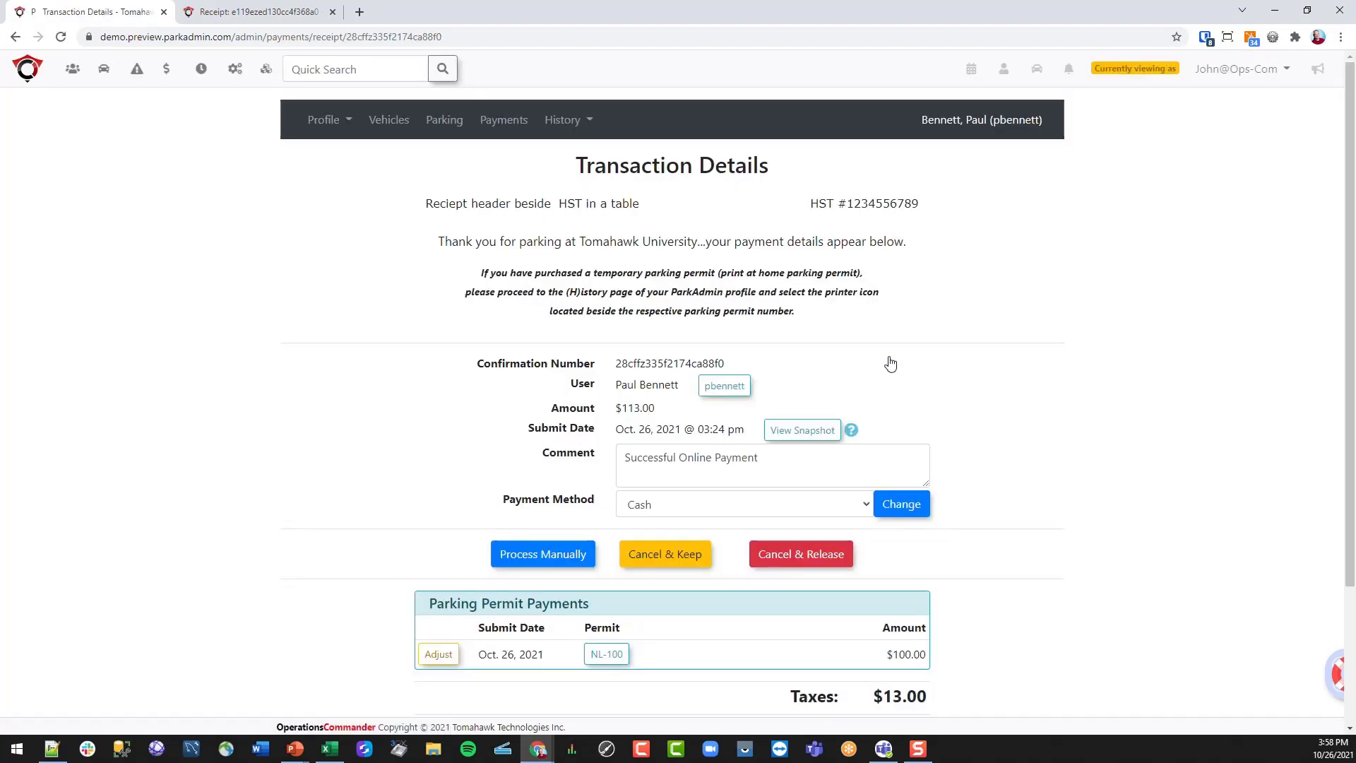
# - Keep Cash as the payment method and manually process the $113.00 payment
pyautogui.scroll(-2, 285, 469)
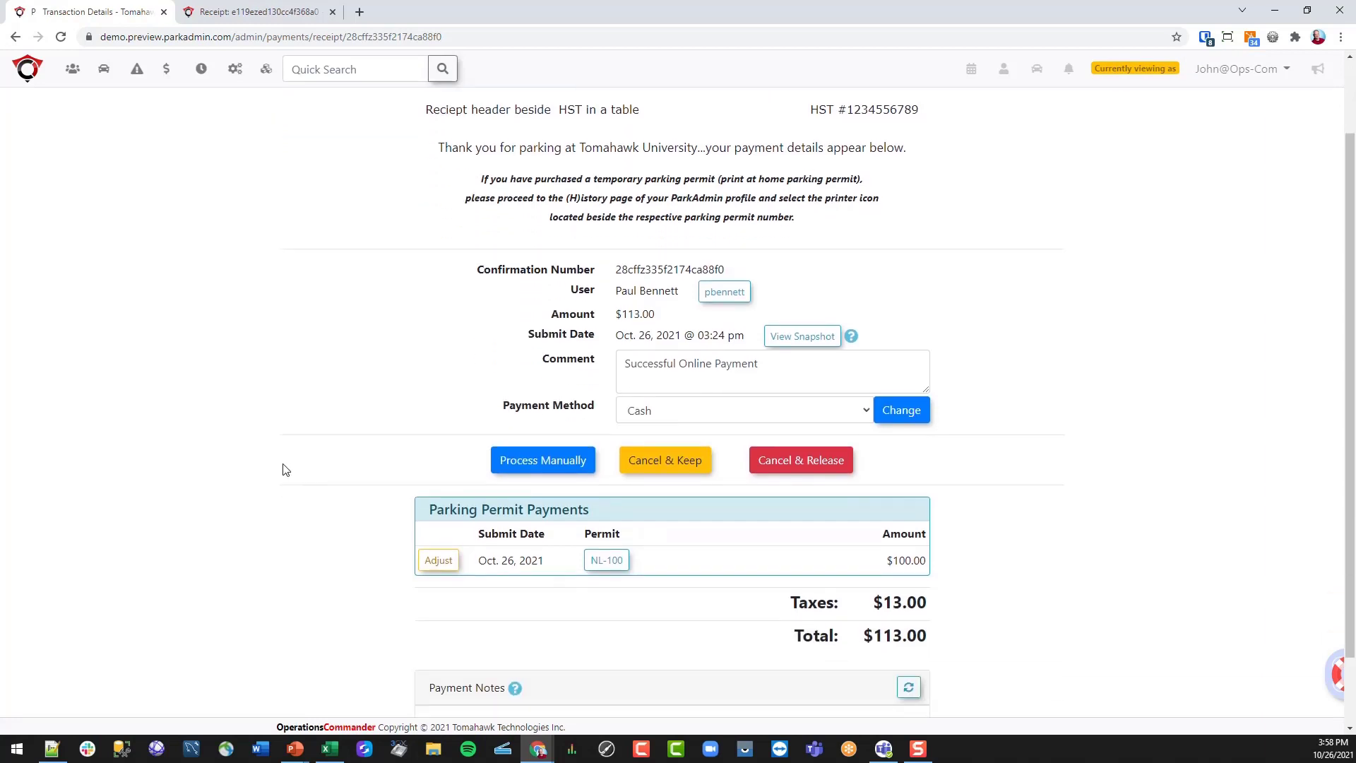
pyautogui.click(672, 411)
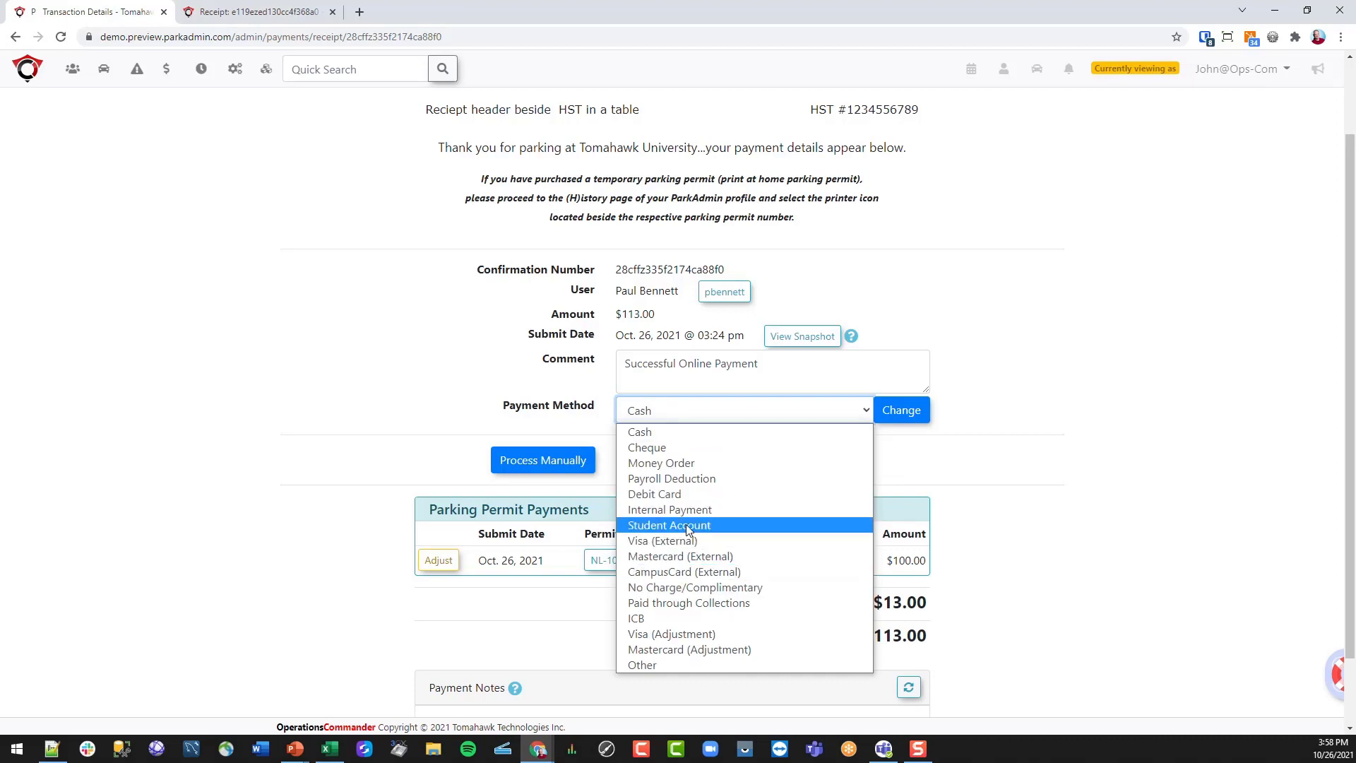
pyautogui.click(671, 428)
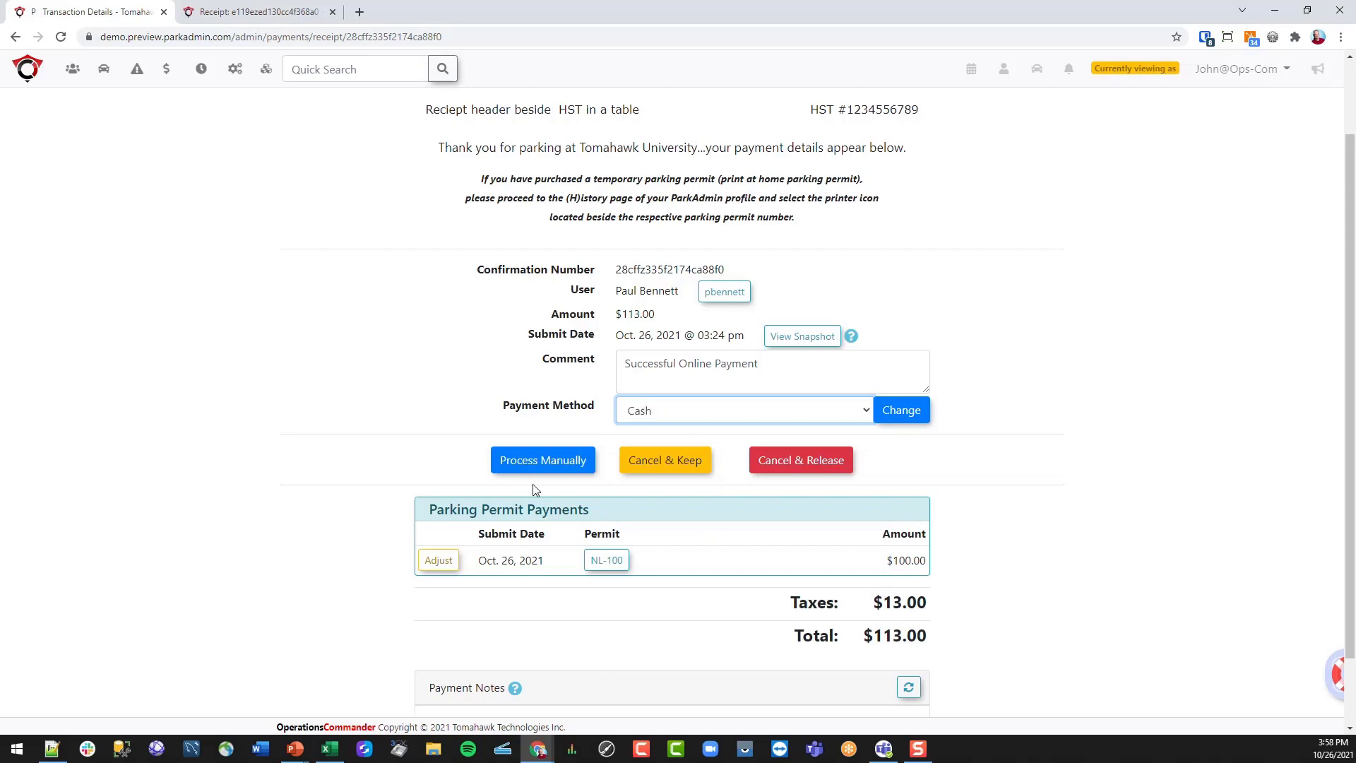
pyautogui.click(560, 467)
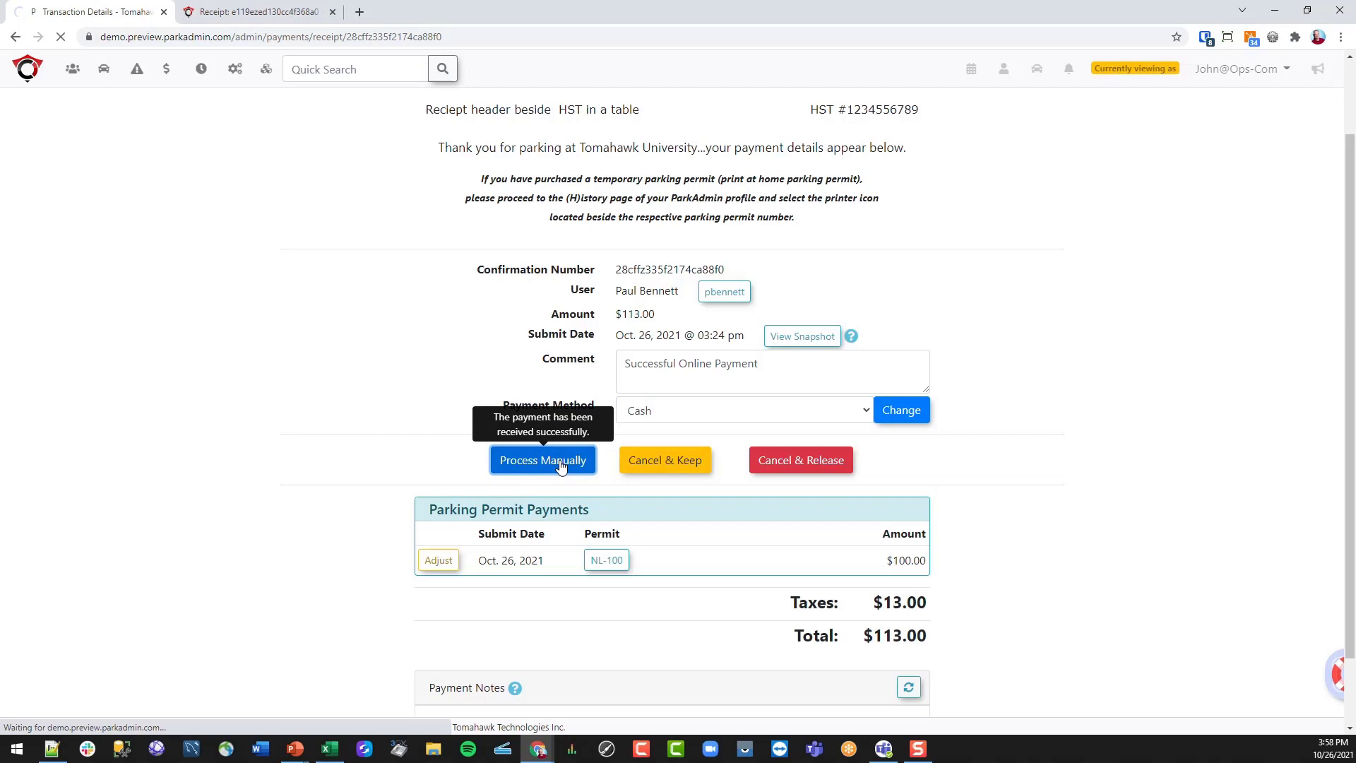
pyautogui.scroll(-2, 394, 411)
pyautogui.scroll(3, 394, 409)
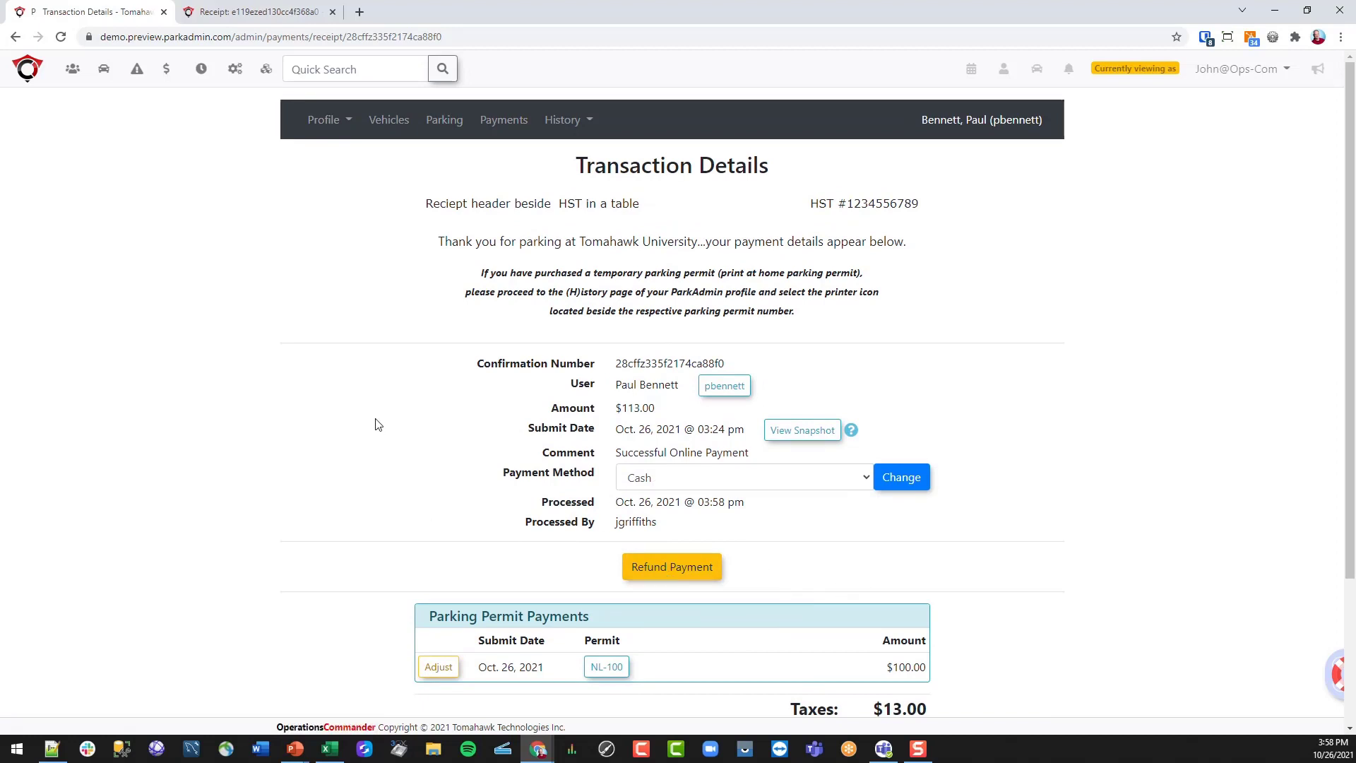
pyautogui.click(328, 121)
# - Go to Profile Overview to see the NL-100 Long Term Parking permit ($113.00) under Active Permits
pyautogui.click(337, 152)
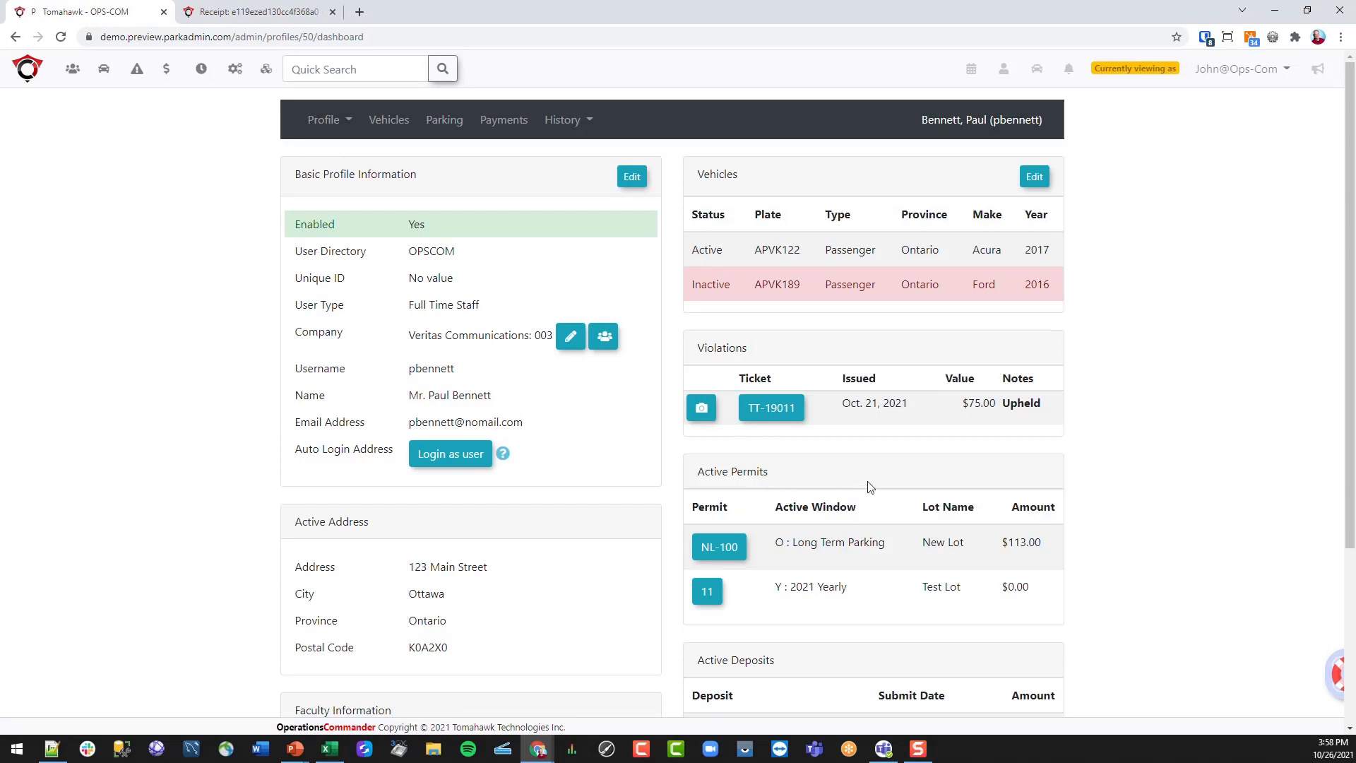
pyautogui.moveTo(778, 539)
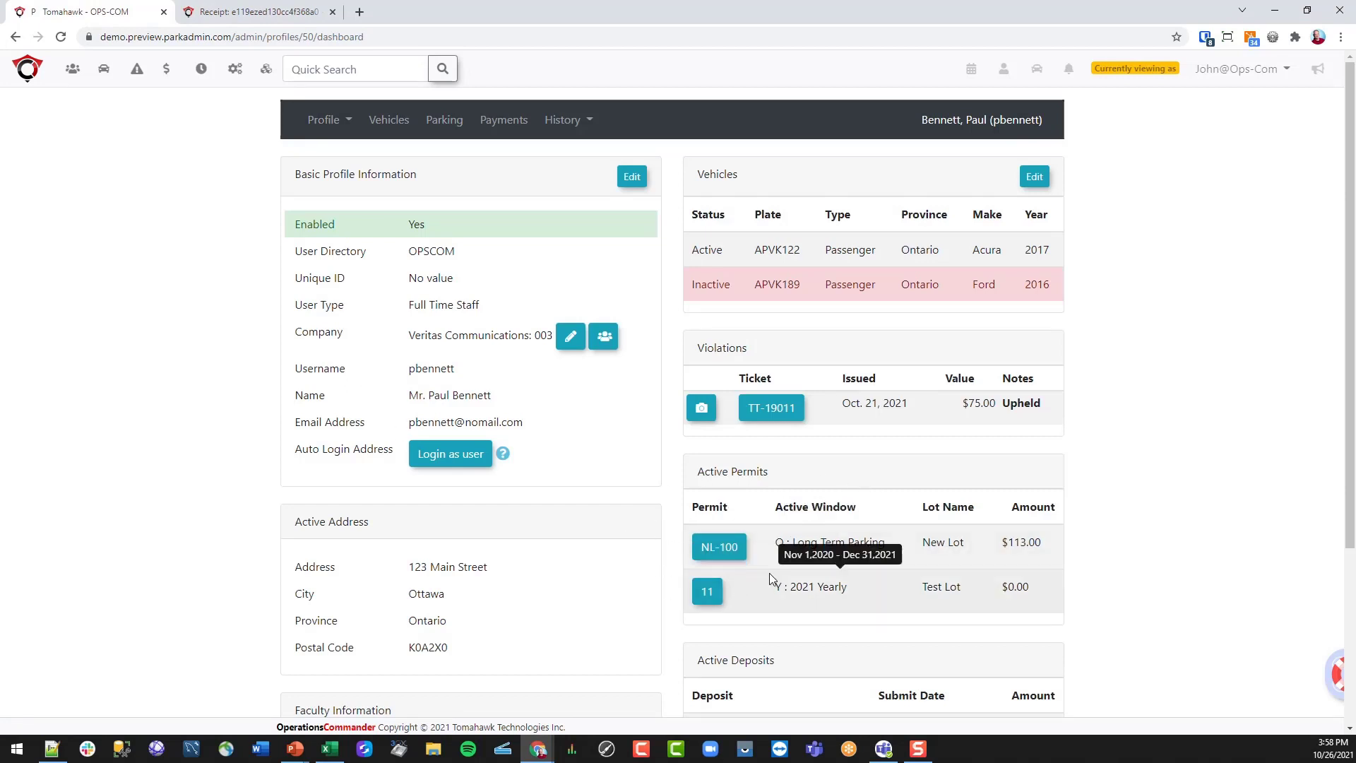